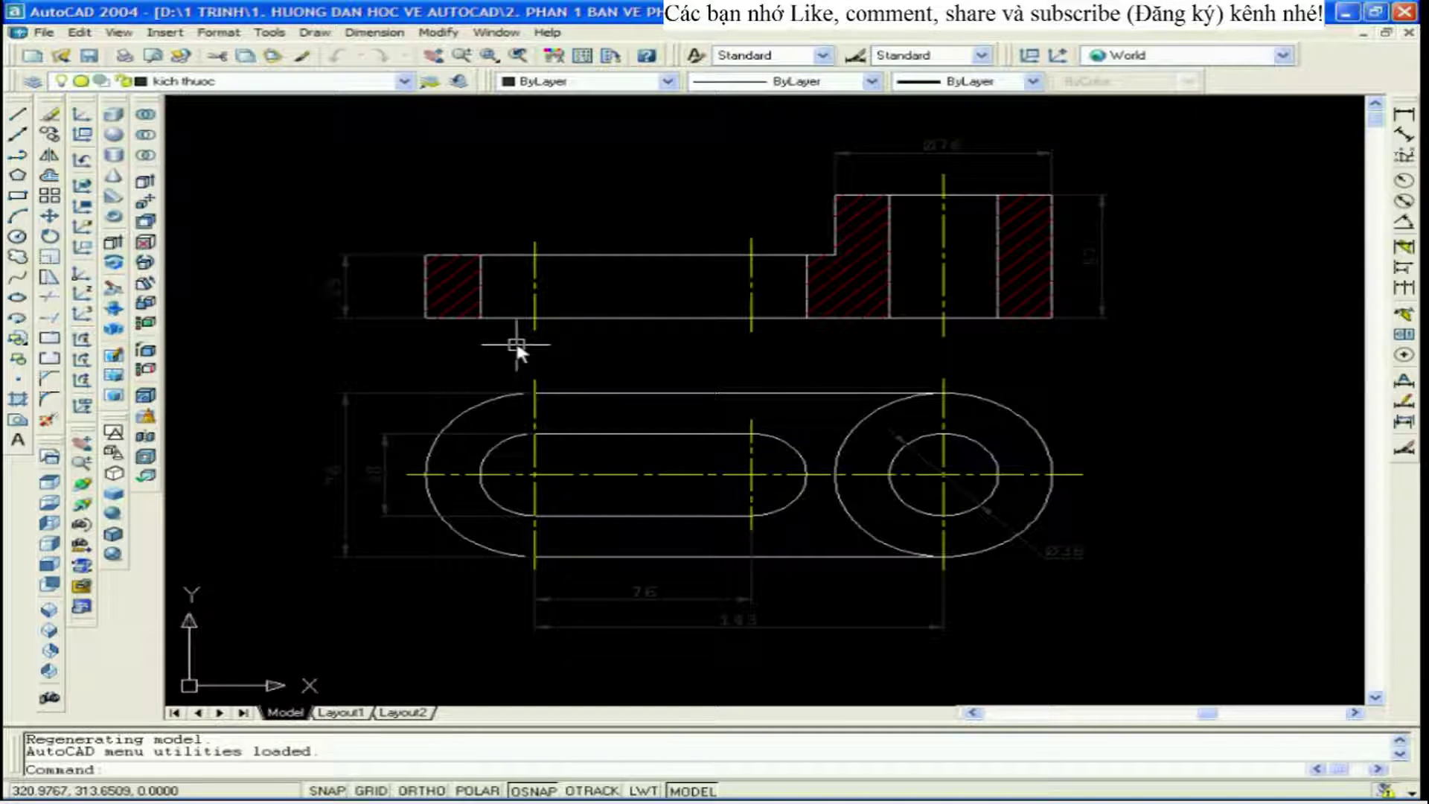
- Start a new drawing from the A4 TCVN.dwt template
{"action": "left_click", "coordinate": [41, 58]}
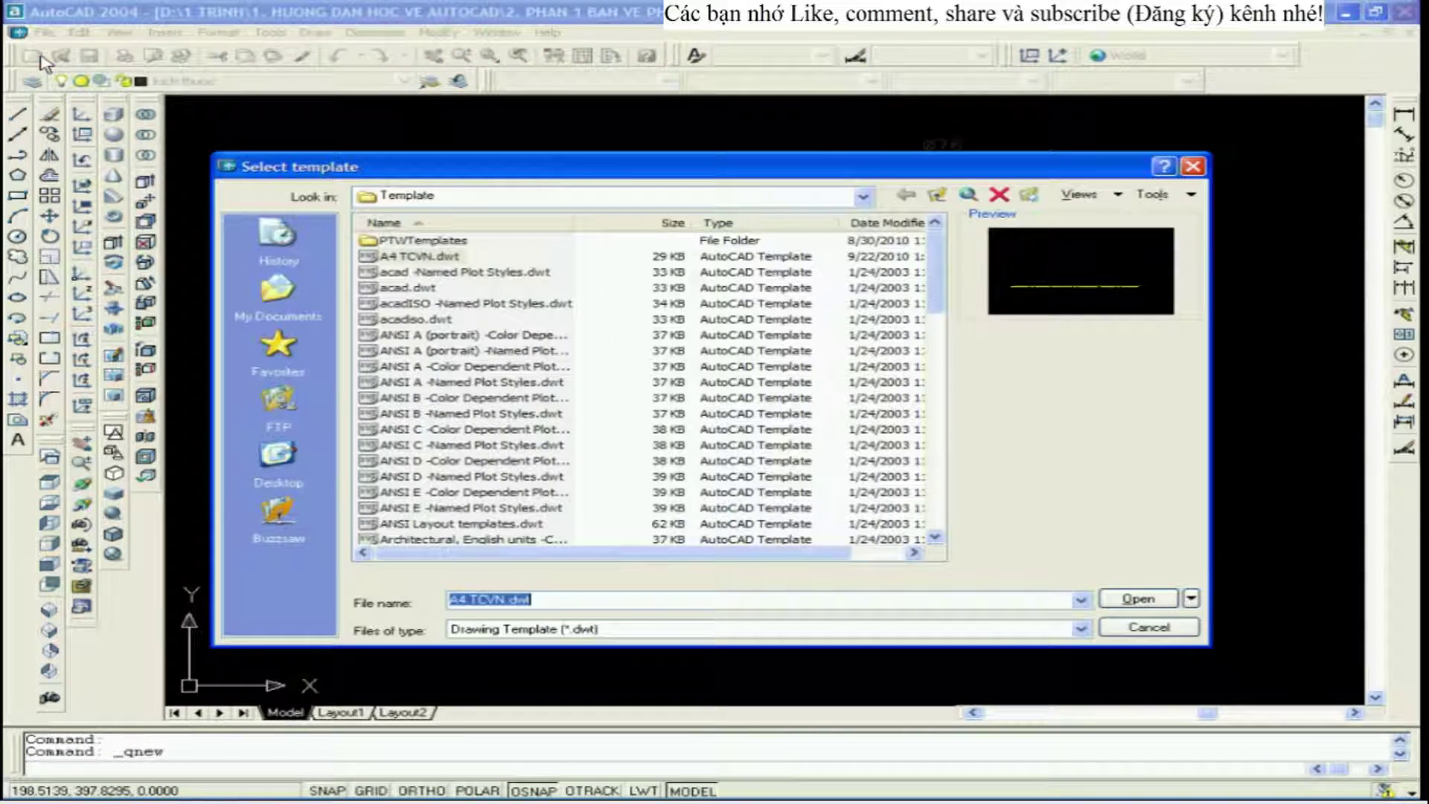
{"action": "left_click", "coordinate": [415, 257]}
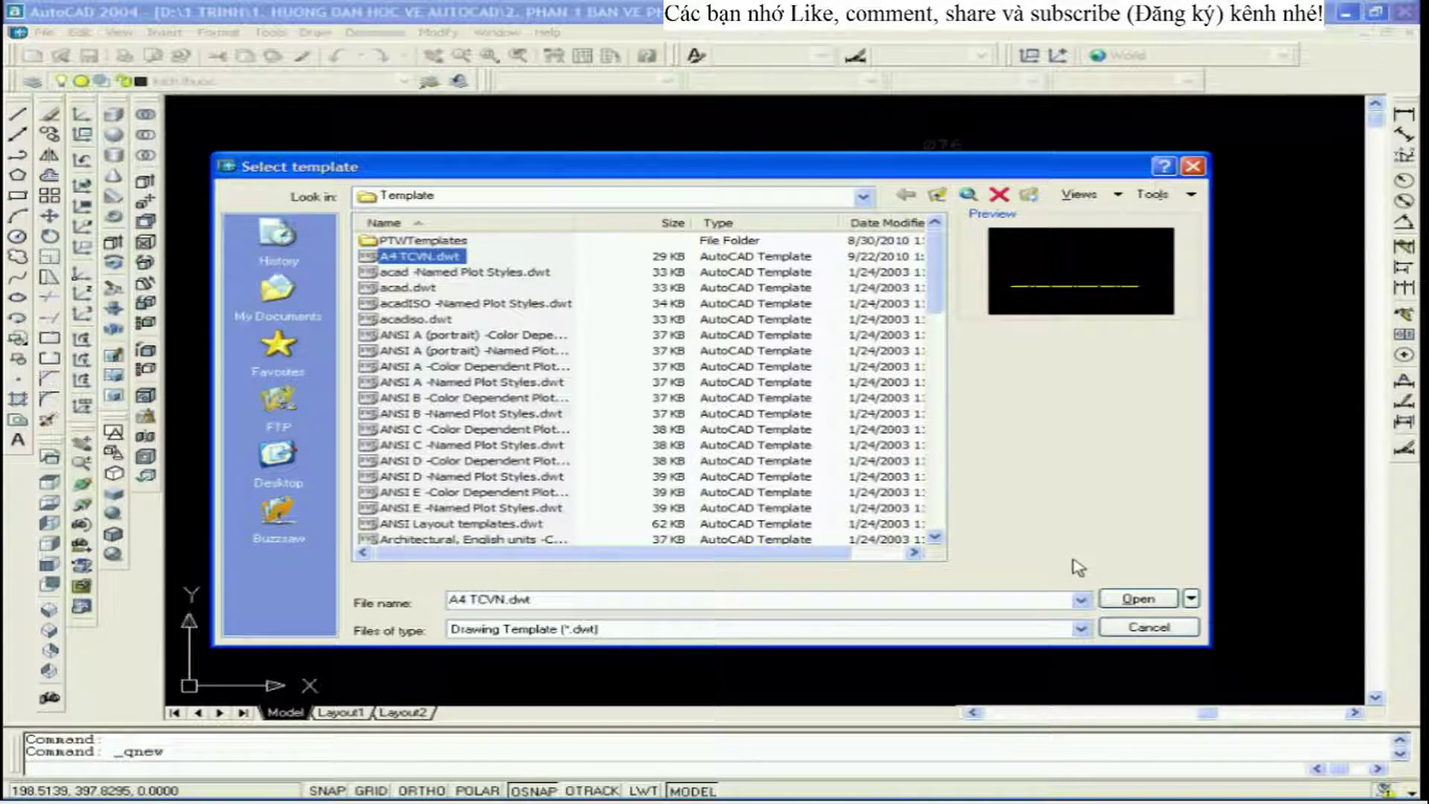
{"action": "left_click", "coordinate": [1135, 597]}
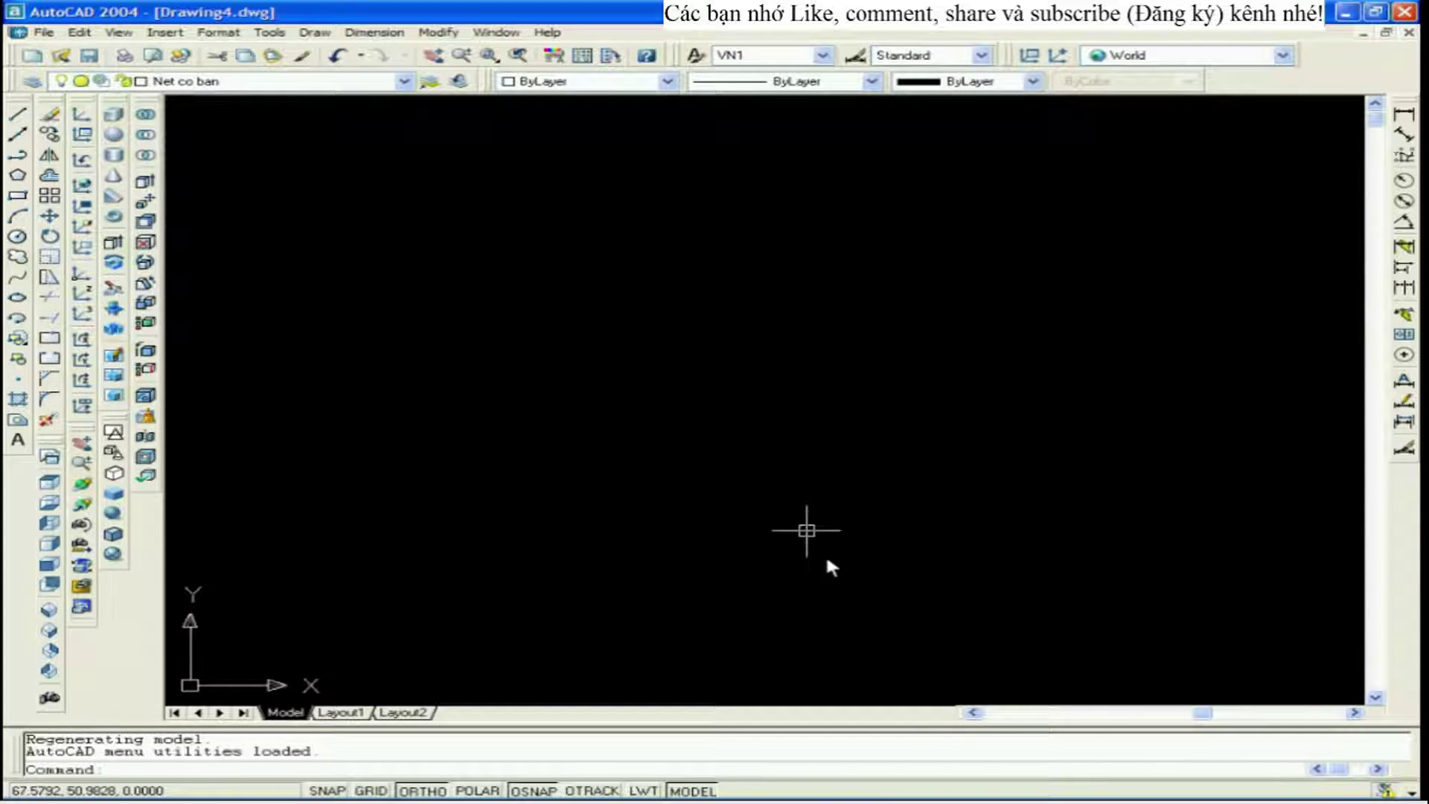
{"action": "type", "text": "re"}
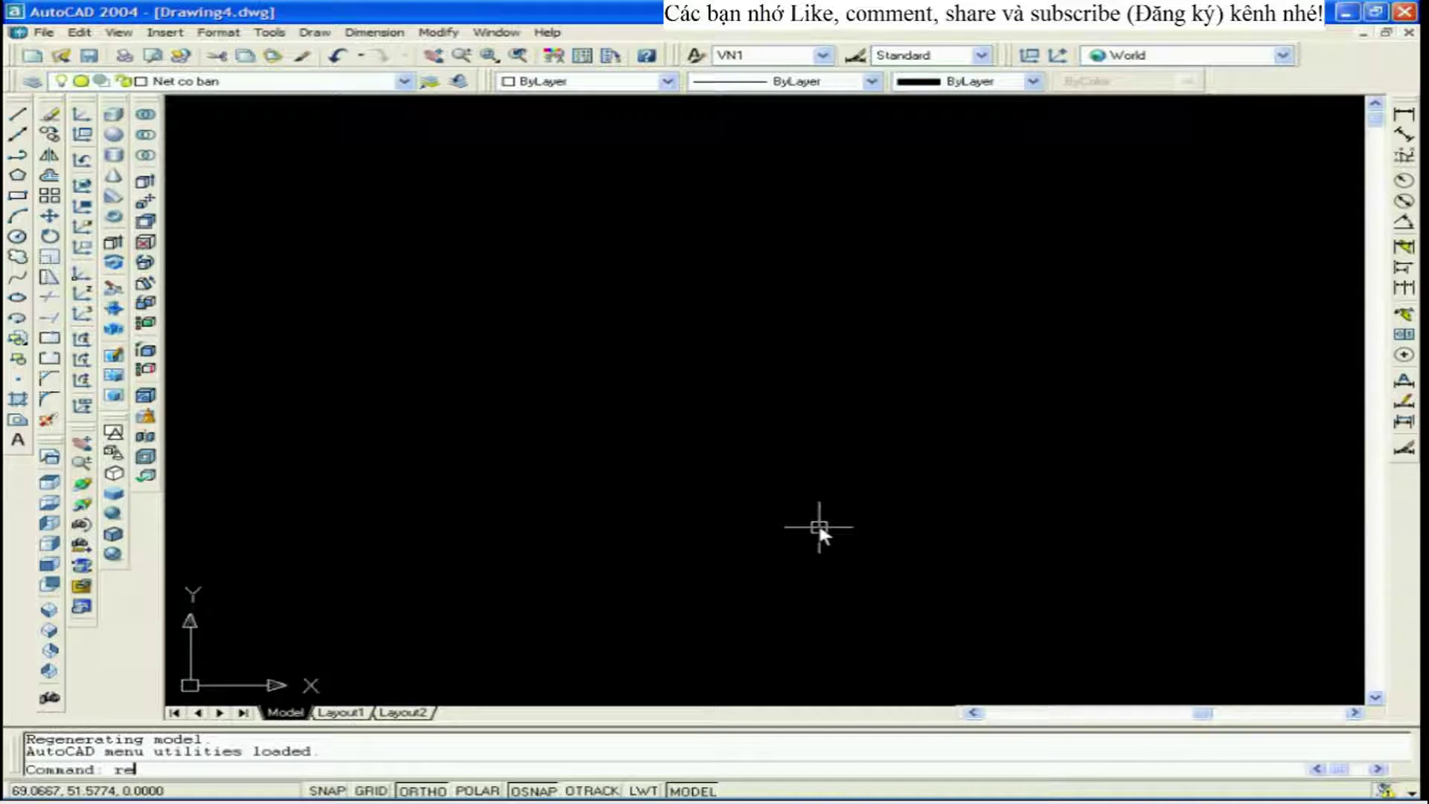
- Draw a 143 by 76 rectangle and zoom the view to fit it
{"action": "type", "text": "c"}
{"action": "key", "text": "Return"}
{"action": "left_click", "coordinate": [547, 504]}
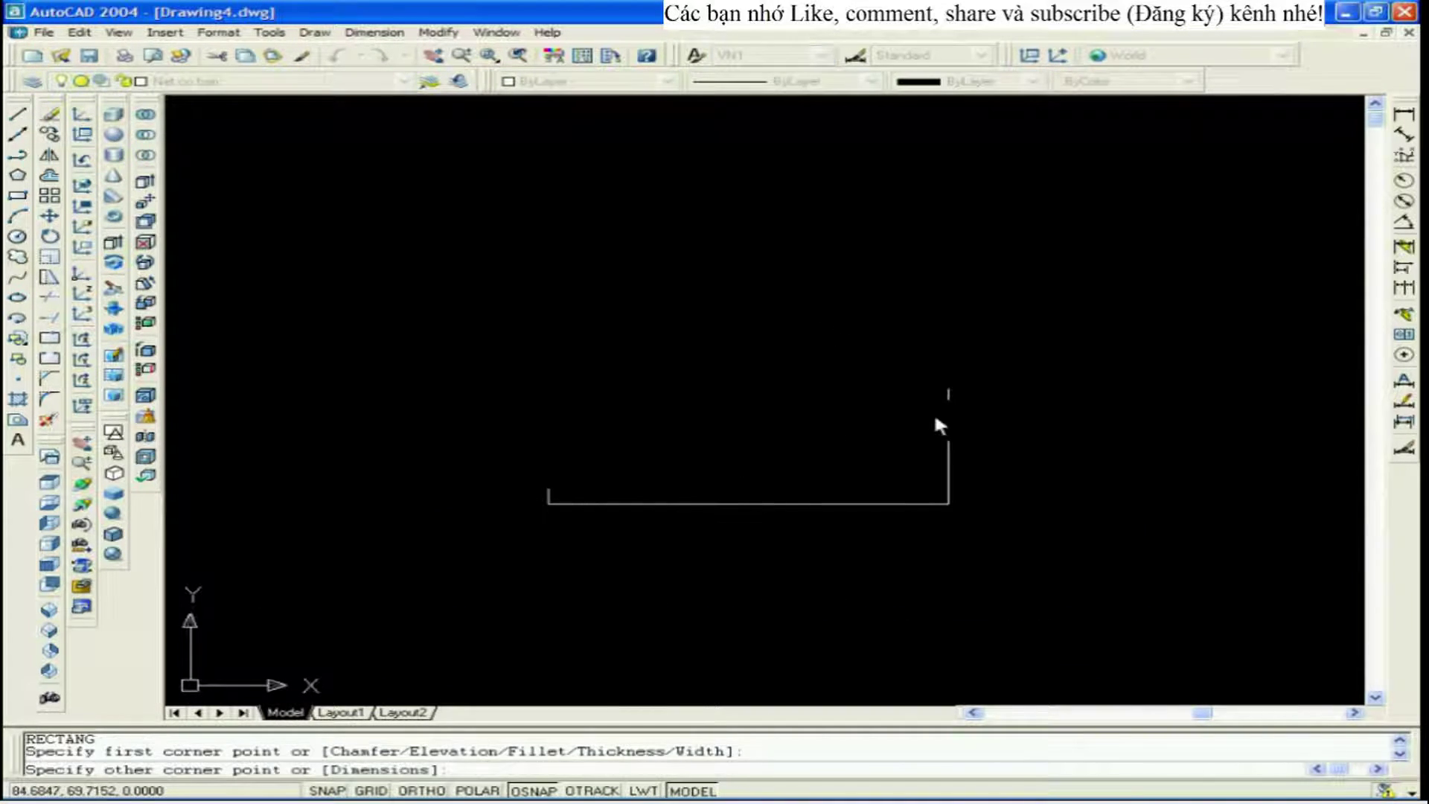
{"action": "type", "text": "@"}
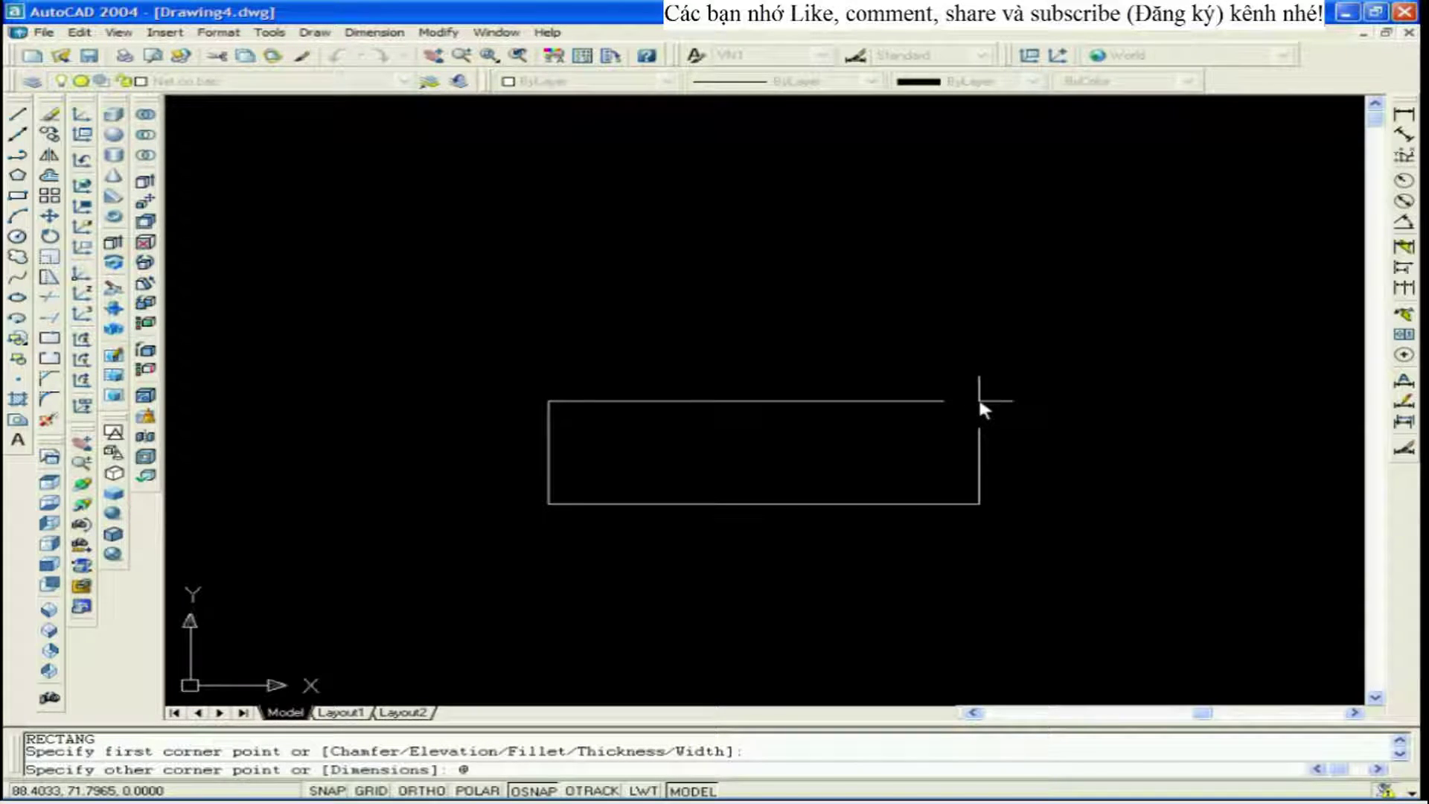
{"action": "type", "text": "14"}
{"action": "key", "text": "Return"}
{"action": "key", "text": "Return"}
{"action": "type", "text": "a"}
{"action": "key", "text": "Return"}
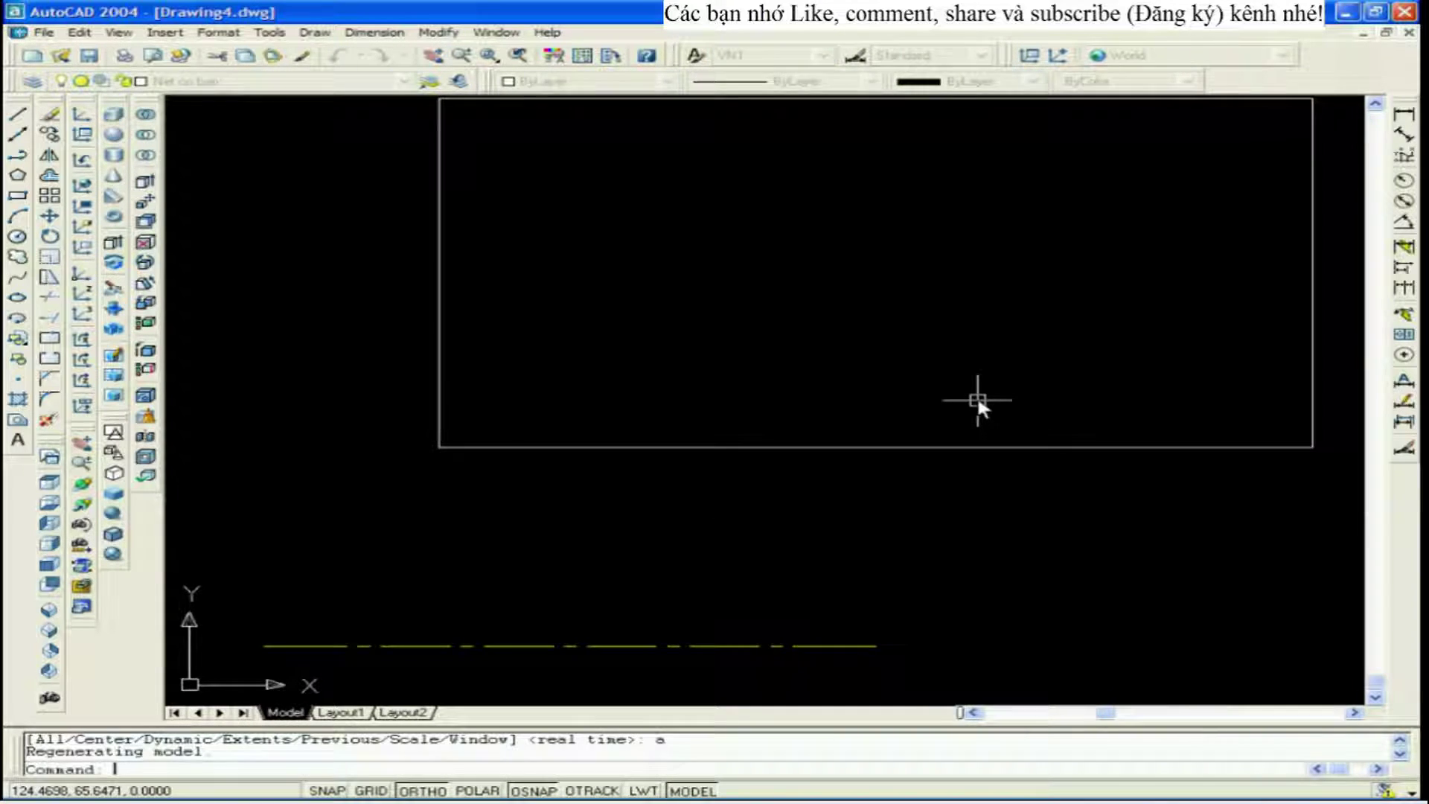
{"action": "scroll", "coordinate": [891, 477], "scroll_direction": "down", "scroll_amount": 2}
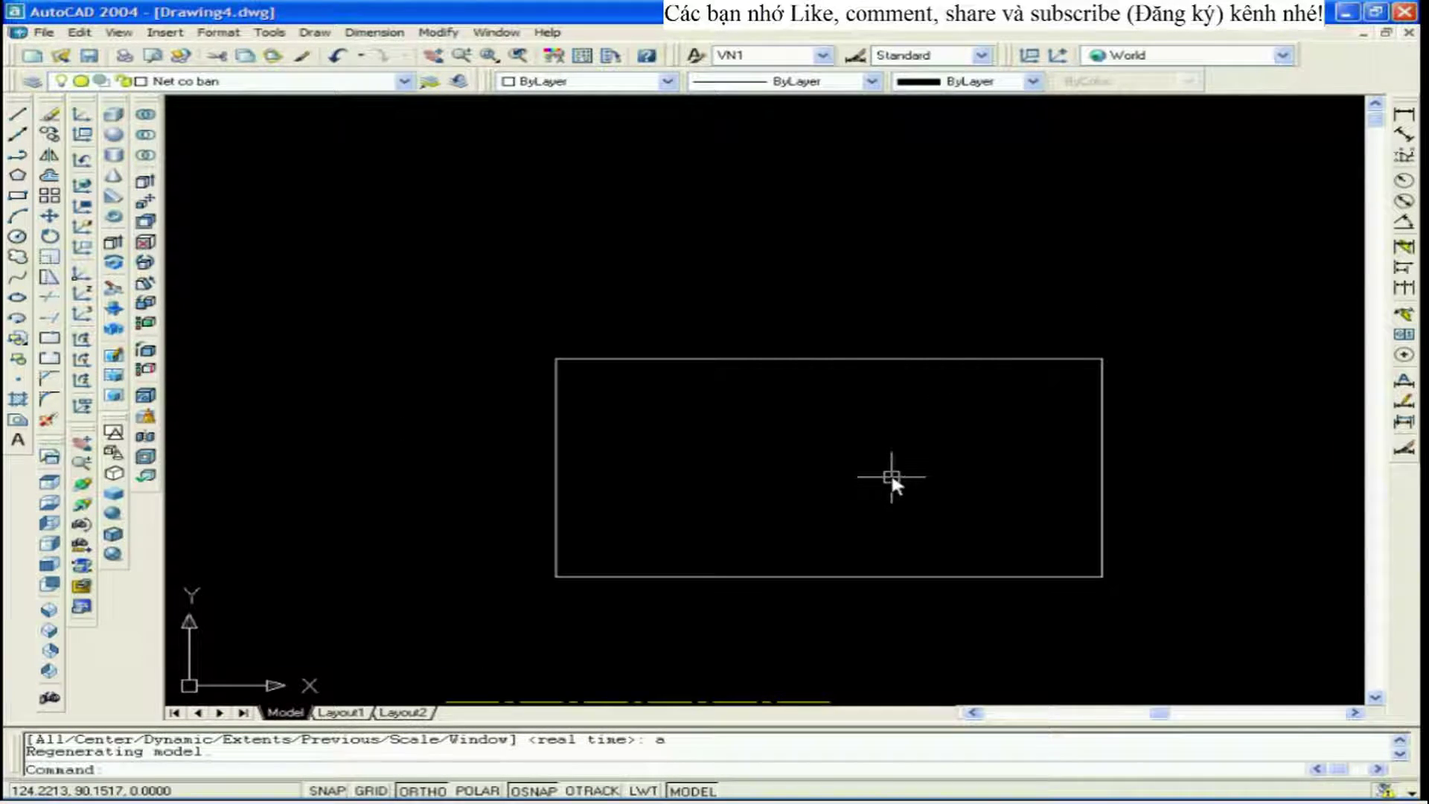
- Draw a 76 by 38 rectangle inside the first one
{"action": "type", "text": "rec"}
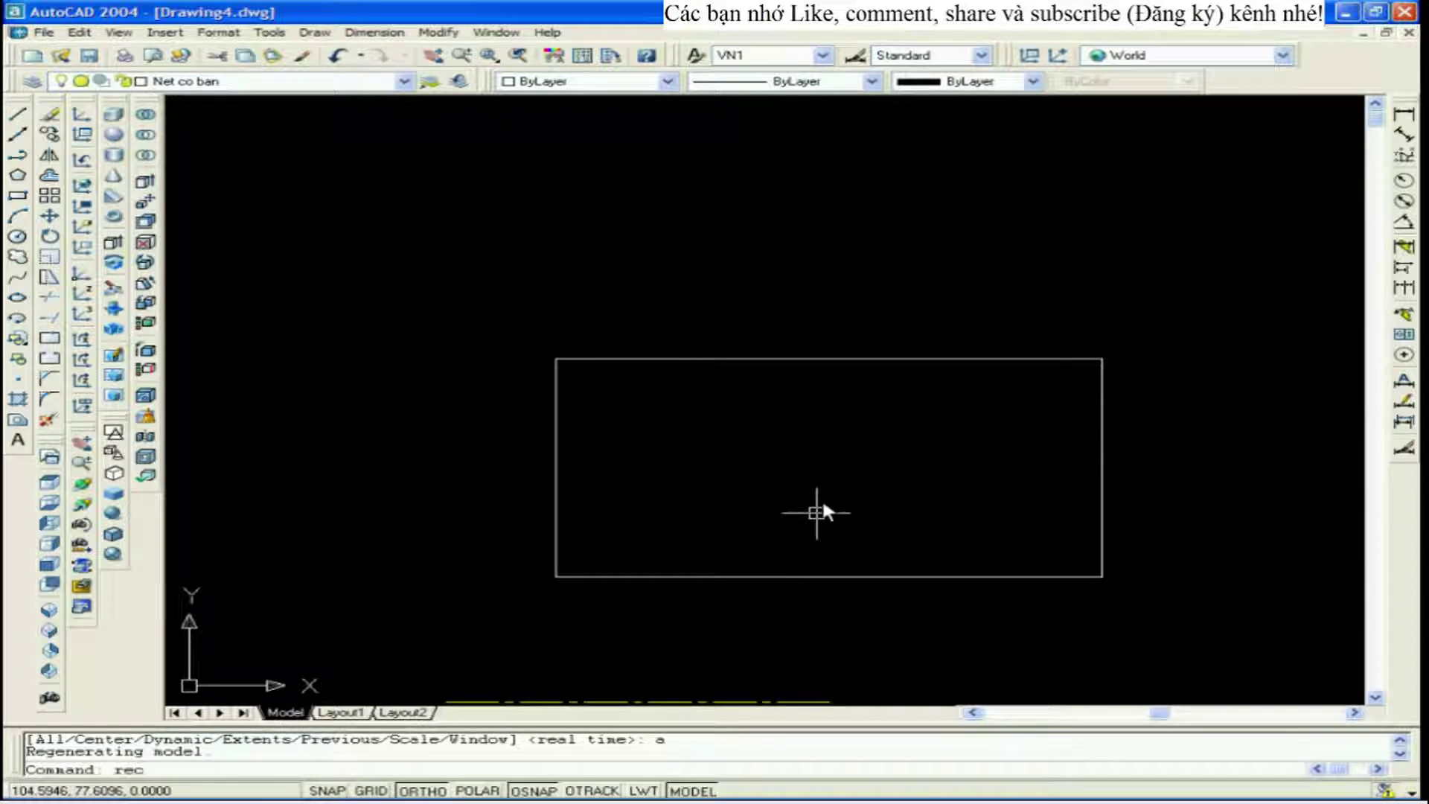
{"action": "key", "text": "Return"}
{"action": "left_click", "coordinate": [632, 516]}
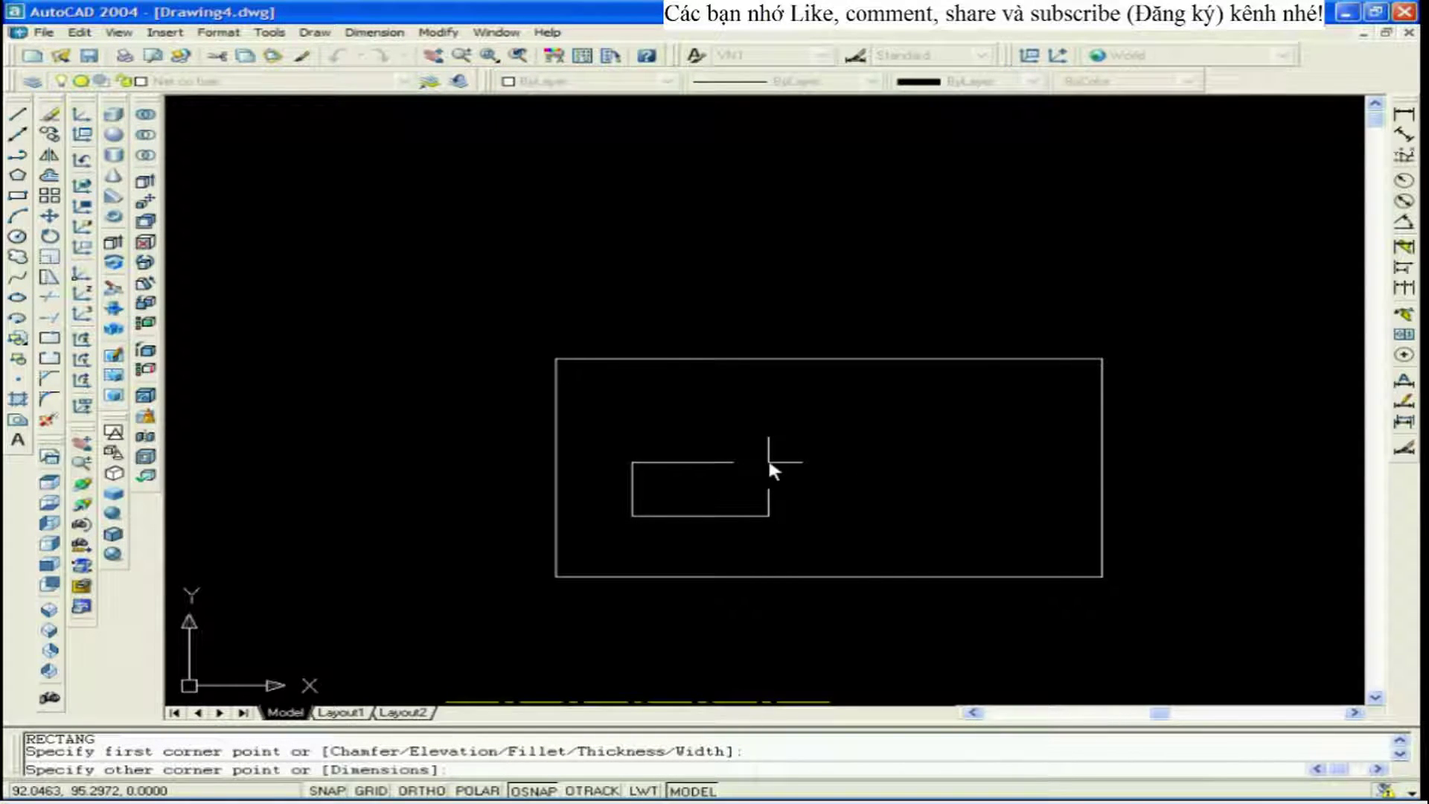
{"action": "type", "text": "@76.3"}
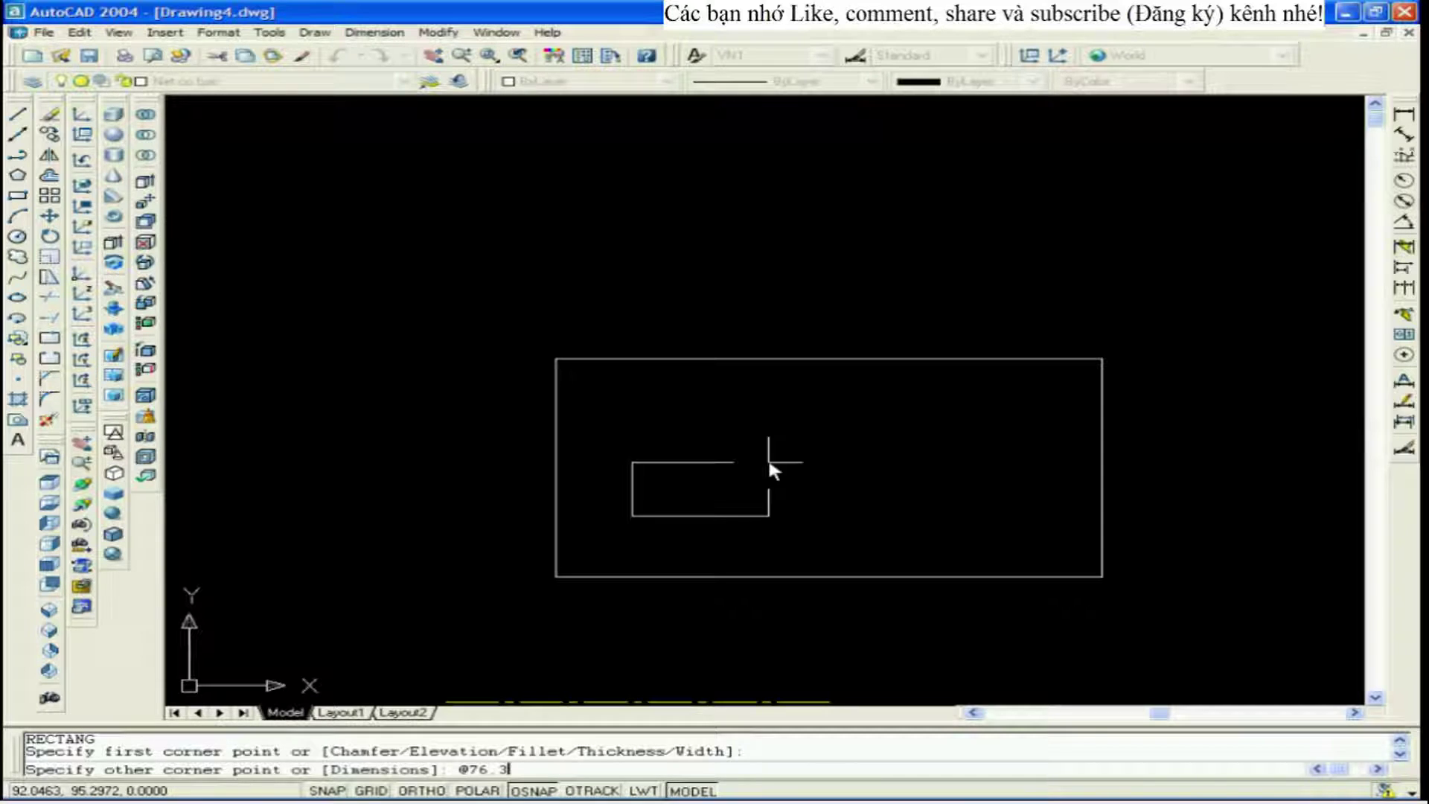
{"action": "type", "text": "8"}
{"action": "key", "text": "Return"}
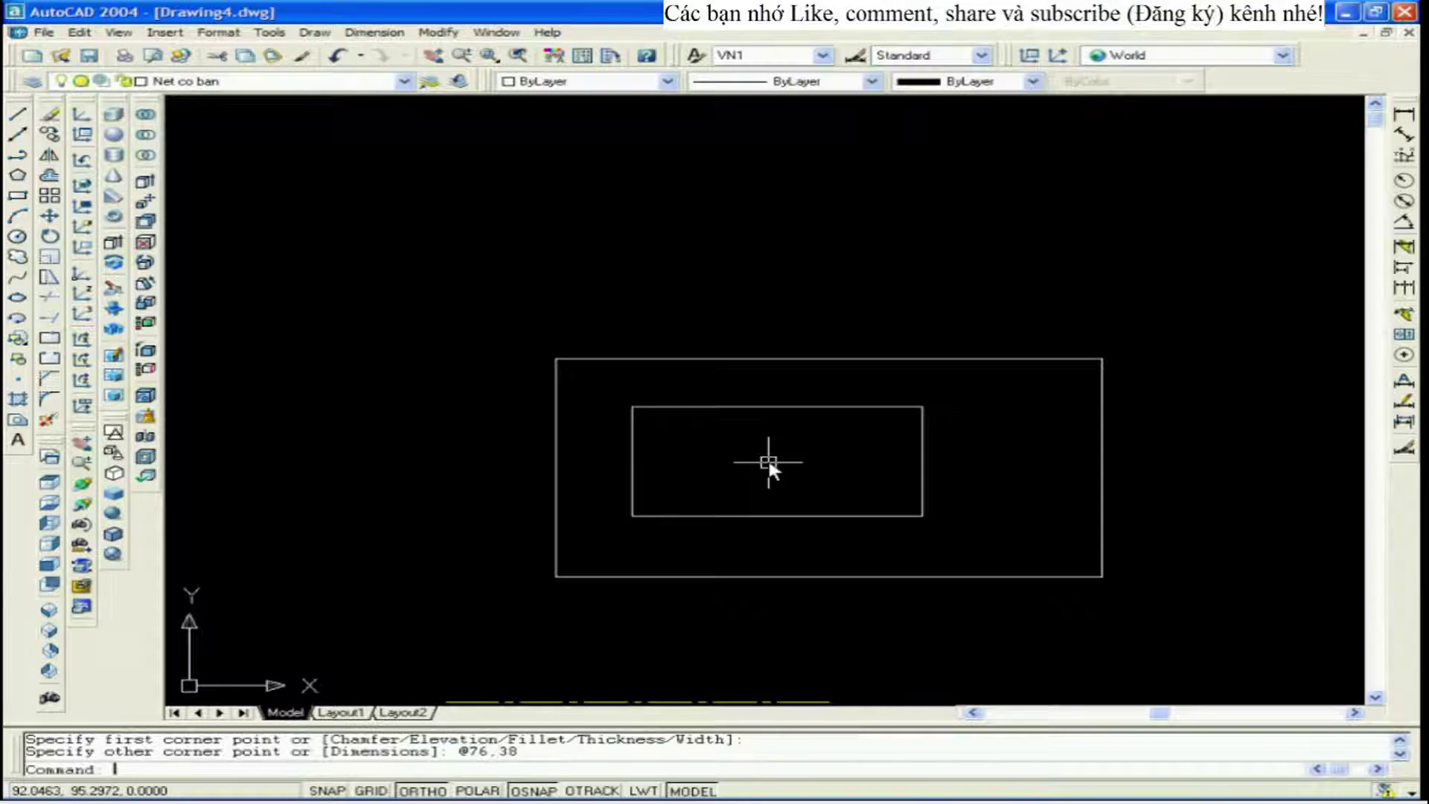
{"action": "type", "text": "s"}
{"action": "key", "text": "Return"}
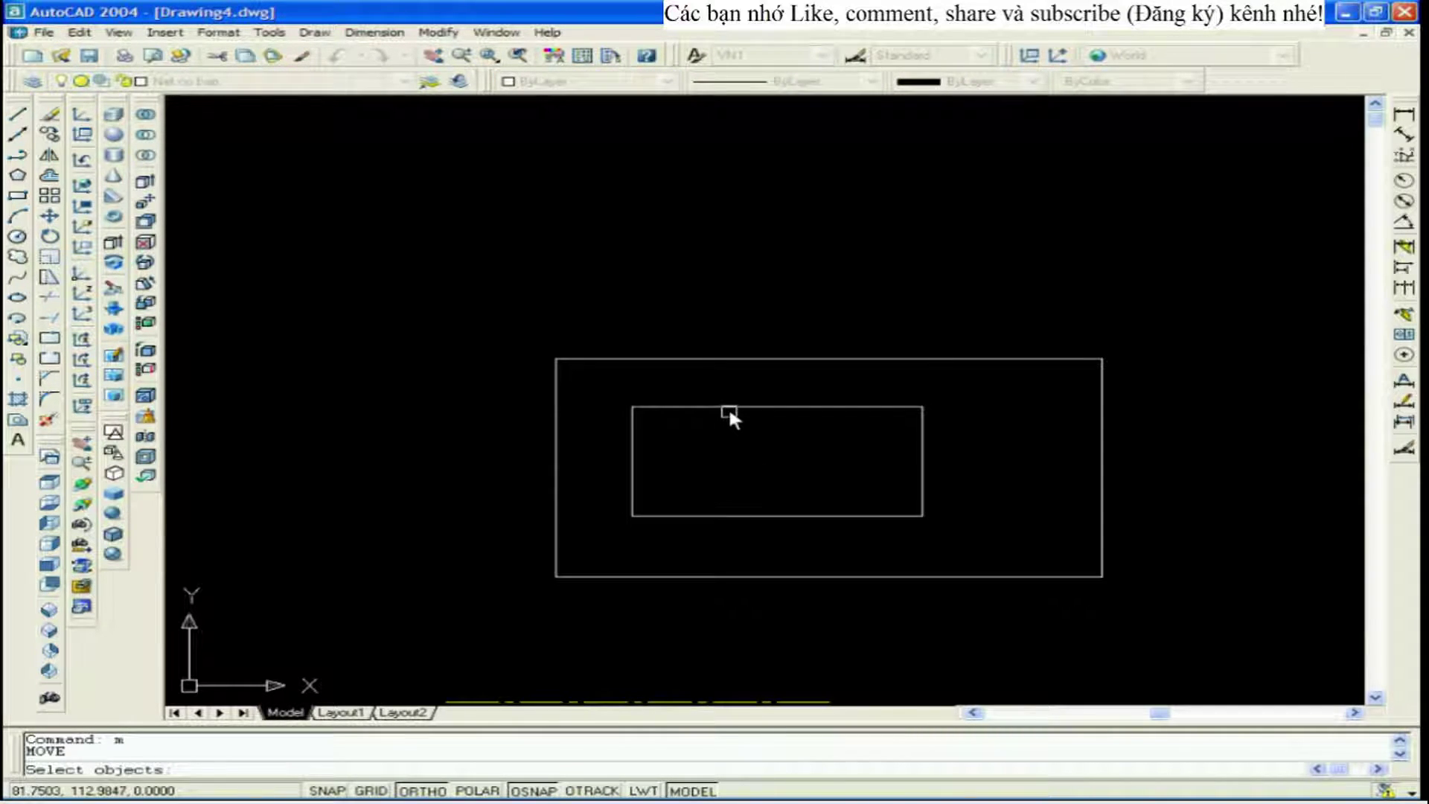
- Move the small rectangle onto the large one's left-edge midpoint, then explode both rectangles
{"action": "left_click", "coordinate": [728, 407]}
{"action": "key", "text": "Return"}
{"action": "left_click", "coordinate": [632, 462]}
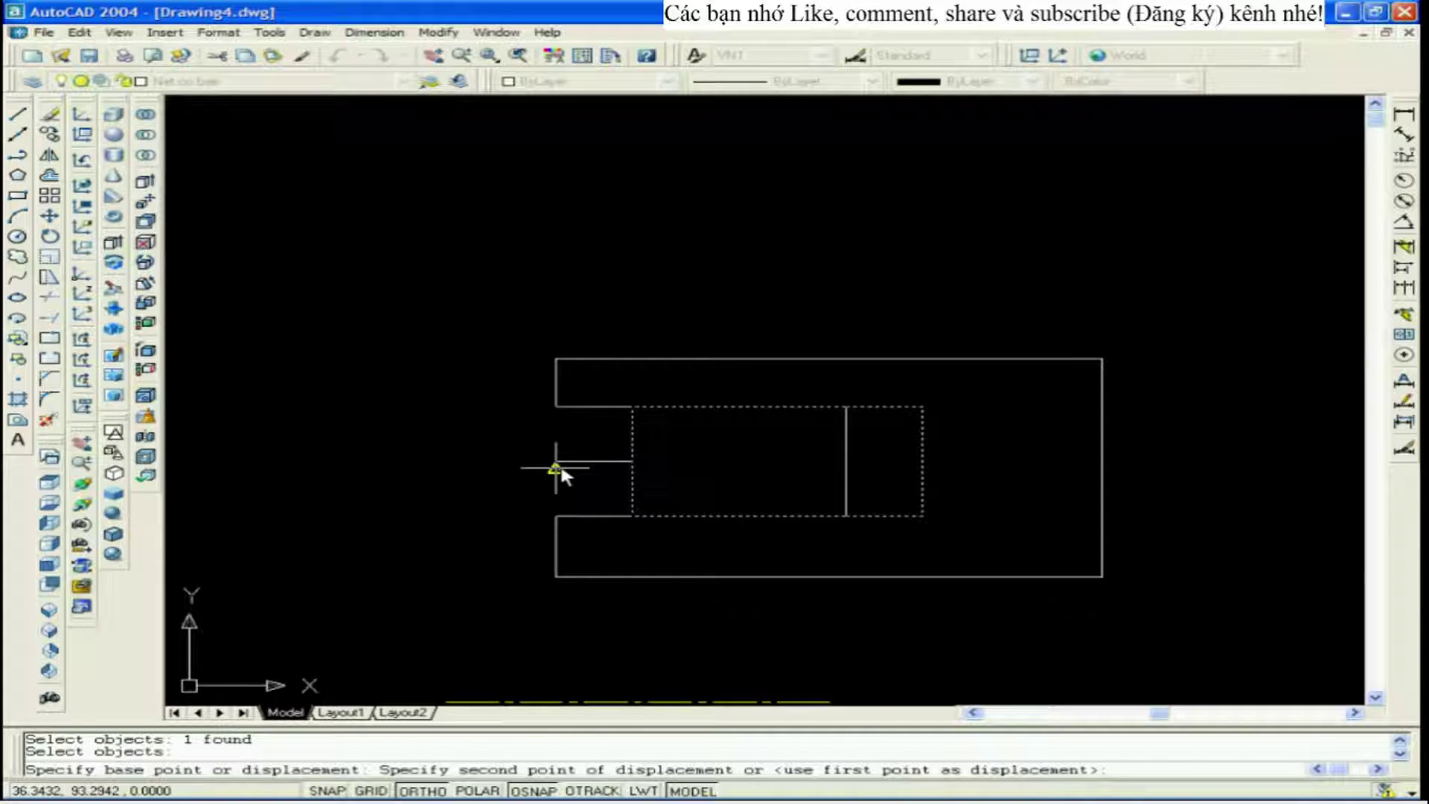
{"action": "left_click", "coordinate": [558, 465]}
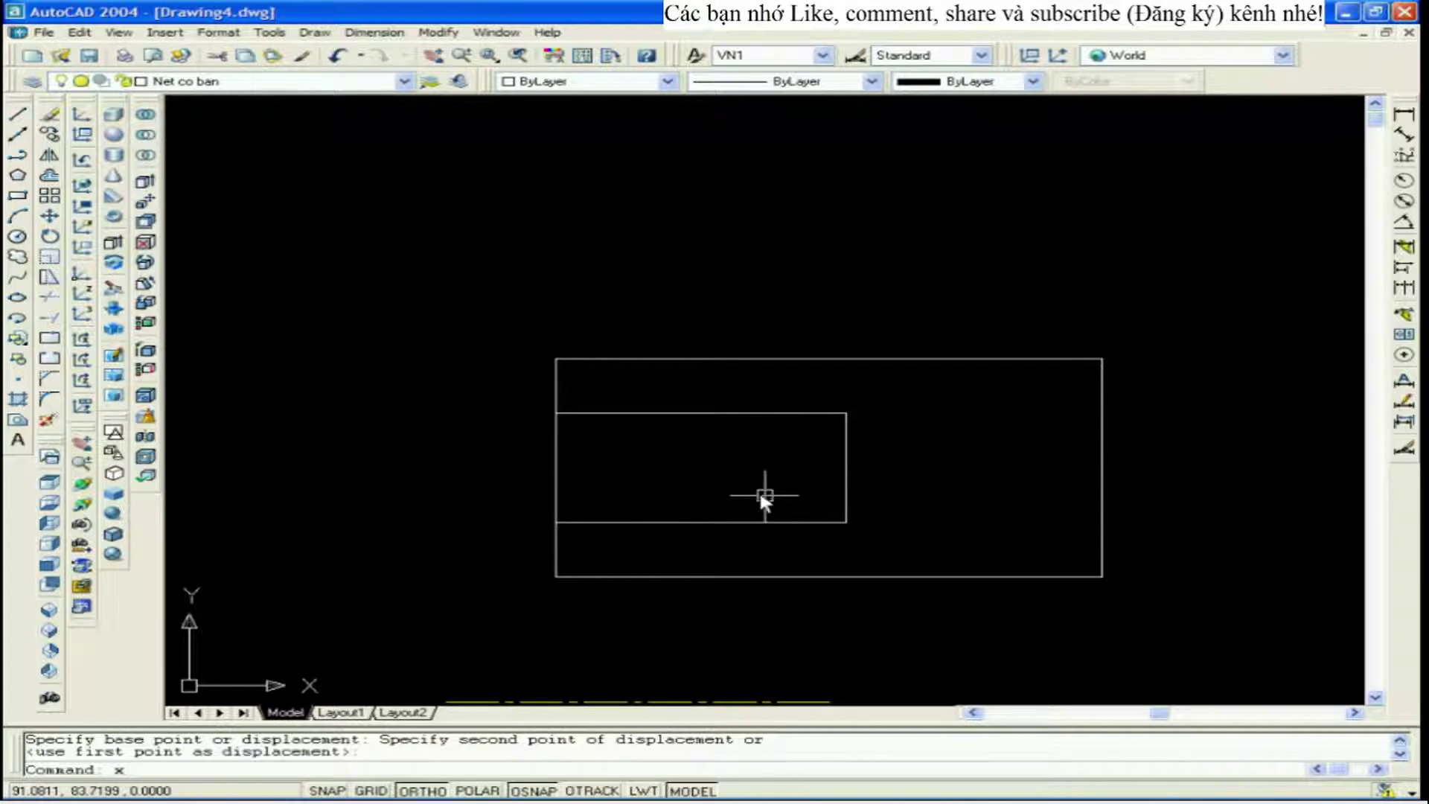
{"action": "type", "text": "x"}
{"action": "key", "text": "Return"}
{"action": "left_click", "coordinate": [1077, 600]}
{"action": "left_click", "coordinate": [705, 350]}
{"action": "key", "text": "Return"}
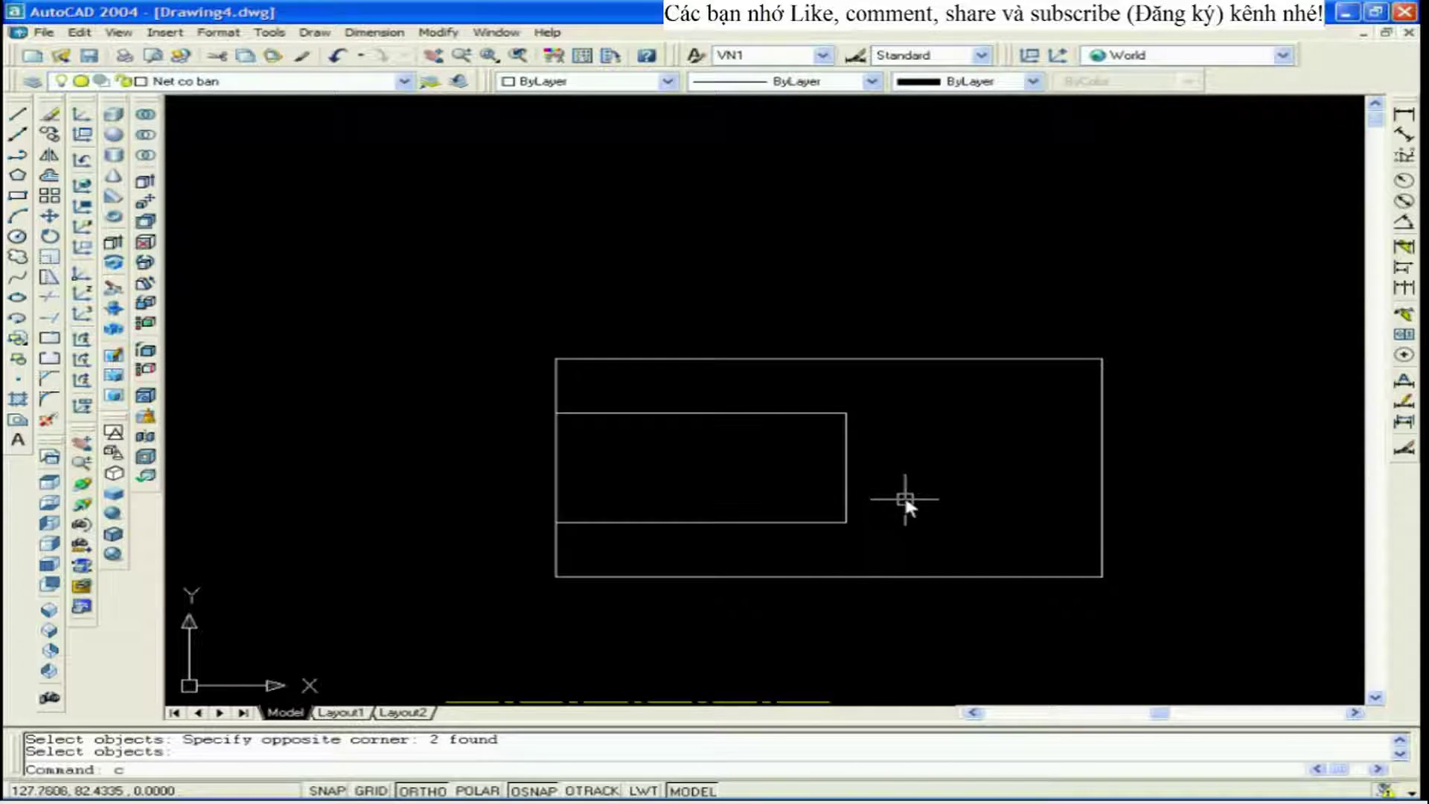
- Draw concentric circles at the right-edge midpoint: one reaching the corner, one radius 19
{"action": "key", "text": "Return"}
{"action": "left_click", "coordinate": [1102, 467]}
{"action": "left_click", "coordinate": [1103, 359]}
{"action": "left_click", "coordinate": [1103, 473]}
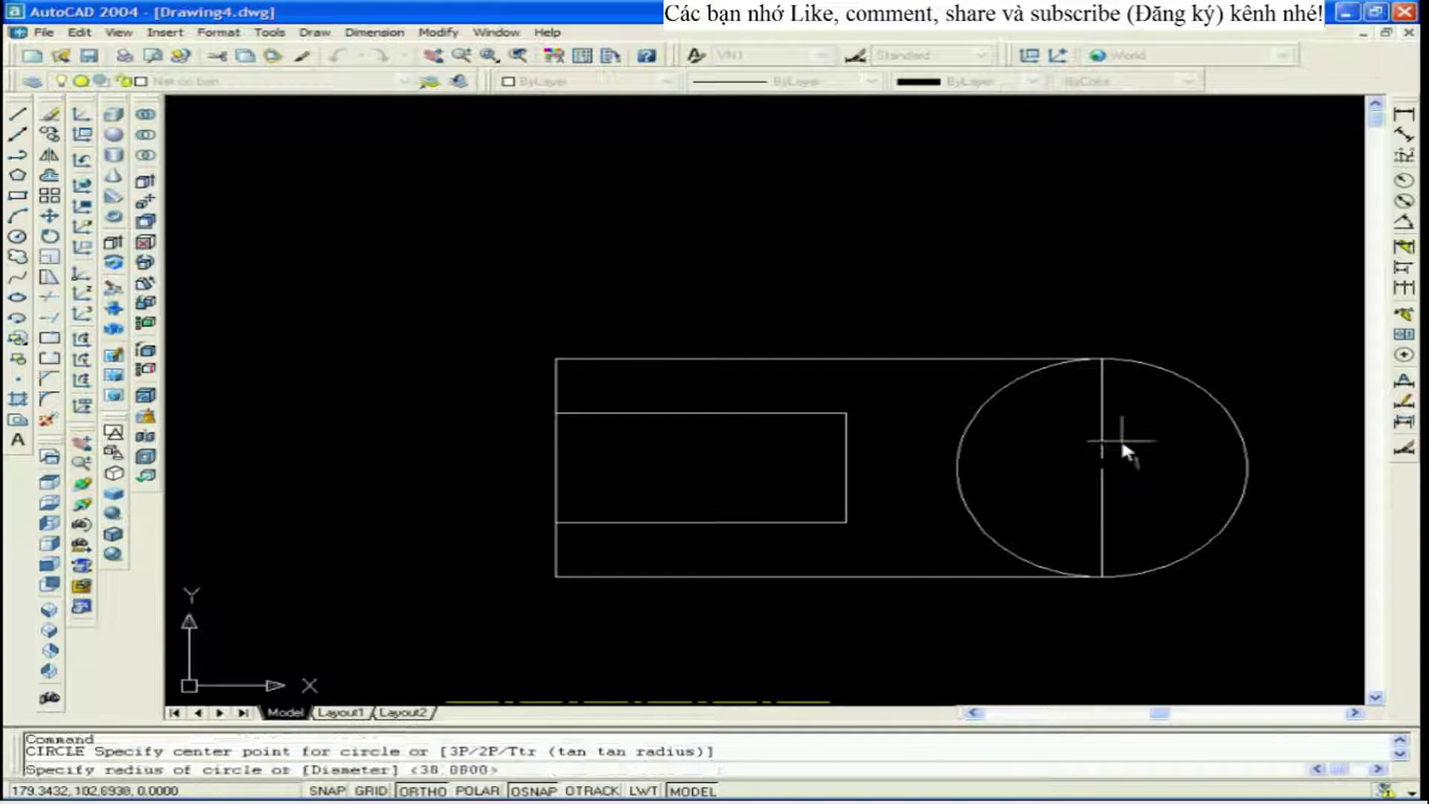
{"action": "type", "text": "19"}
{"action": "key", "text": "Return"}
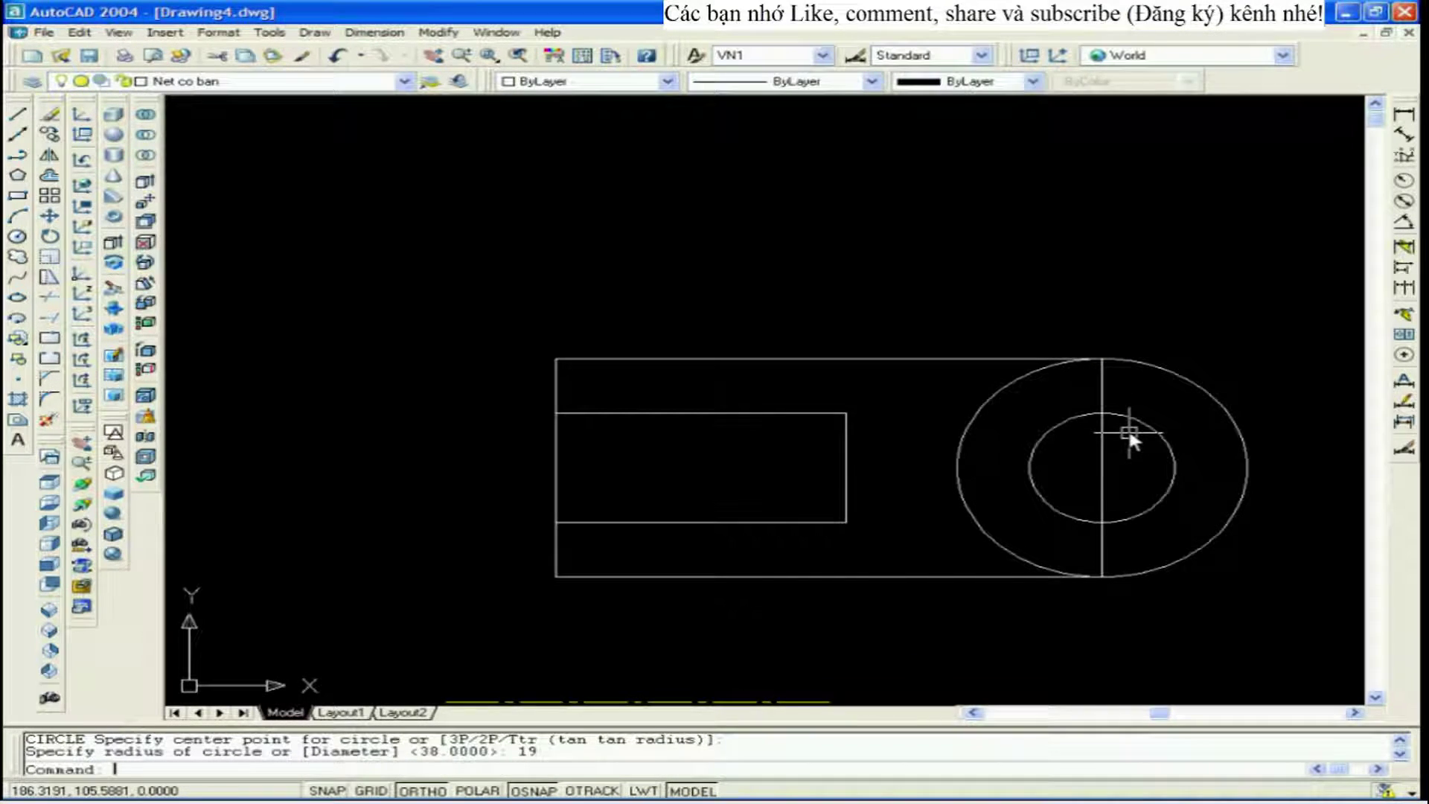
{"action": "type", "text": "f"}
{"action": "key", "text": "Return"}
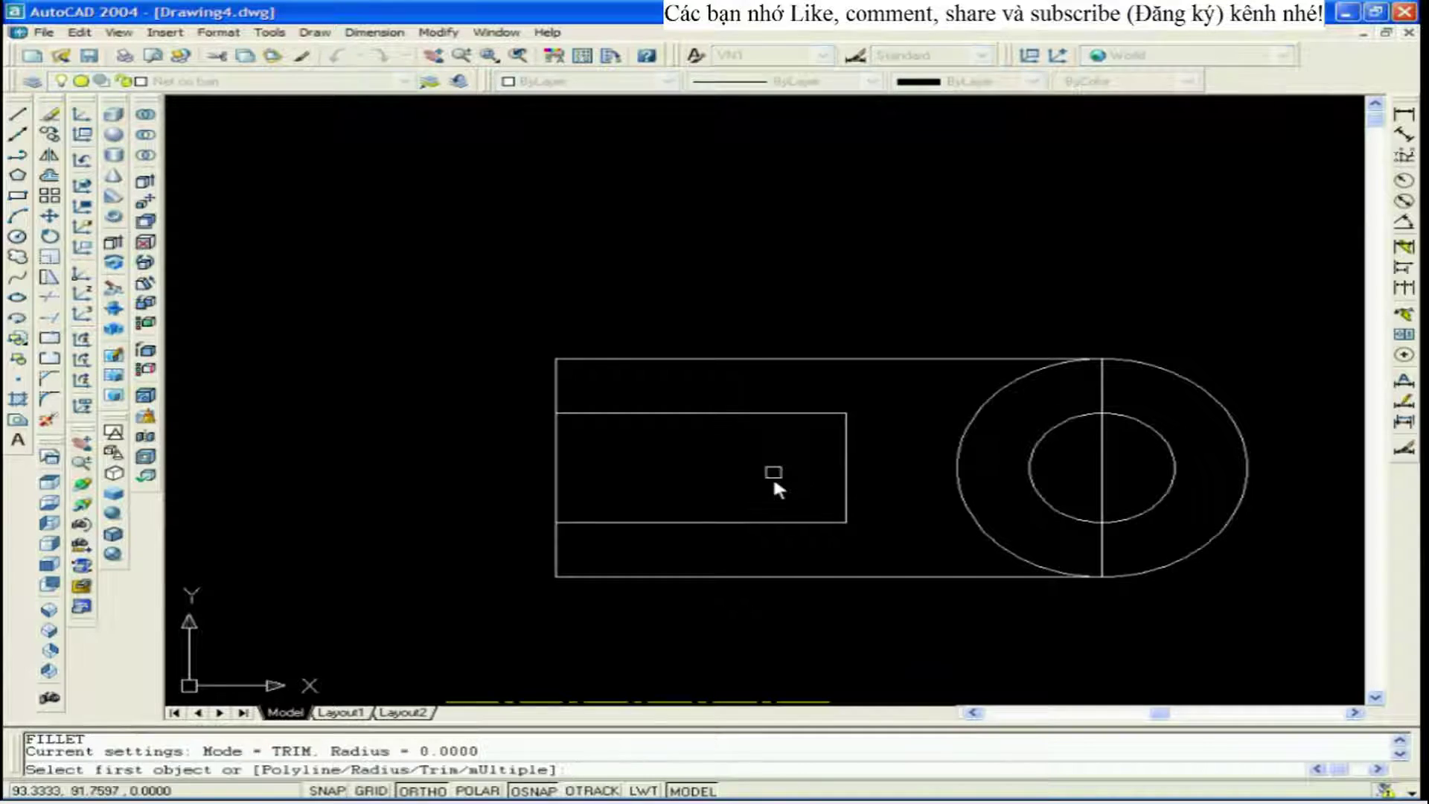
- Fillet both slot ends and the outer left end into semicircular arcs
{"action": "left_click", "coordinate": [826, 414]}
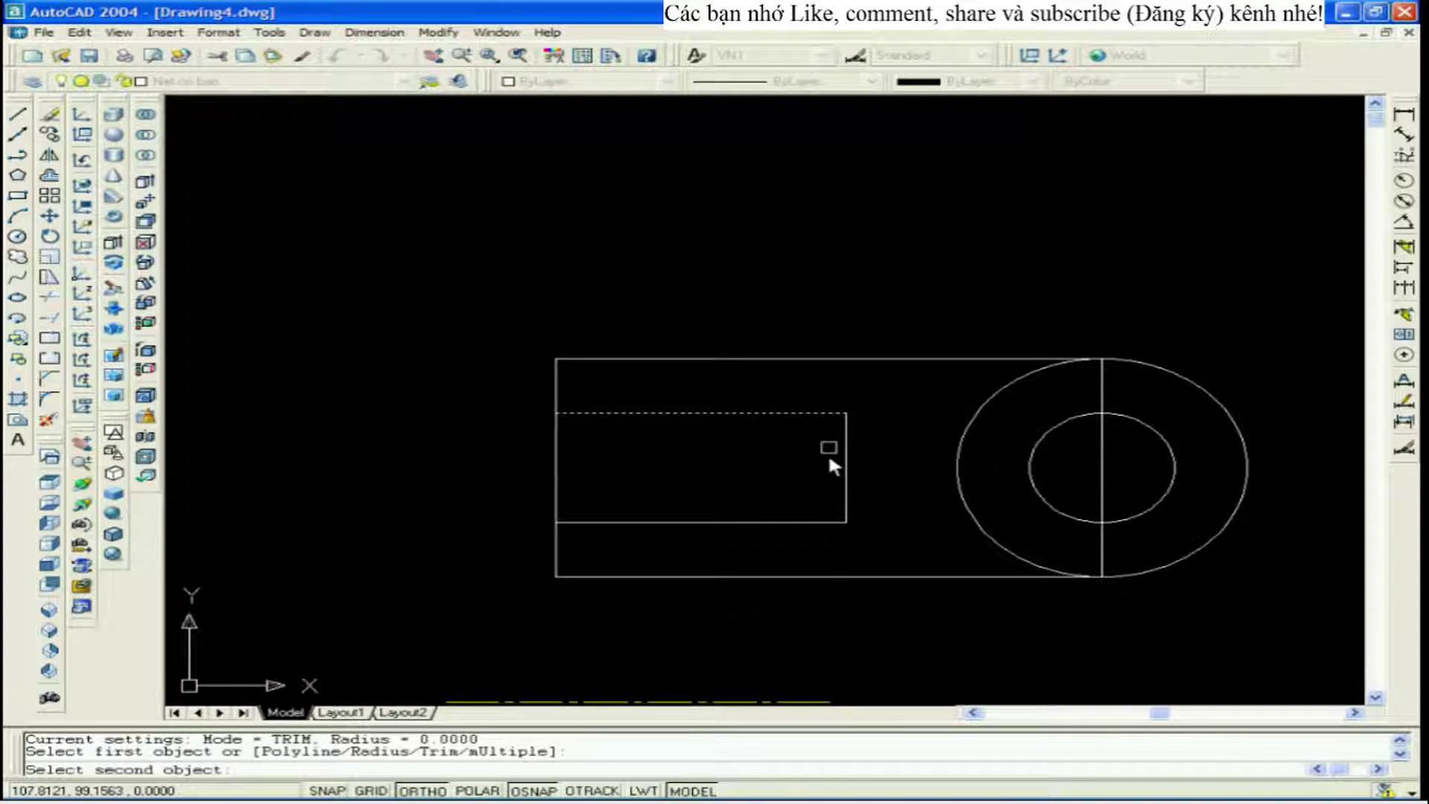
{"action": "left_click", "coordinate": [830, 521]}
{"action": "key", "text": "Return"}
{"action": "left_click", "coordinate": [577, 414]}
{"action": "left_click", "coordinate": [586, 521]}
{"action": "key", "text": "Return"}
{"action": "left_click", "coordinate": [592, 359]}
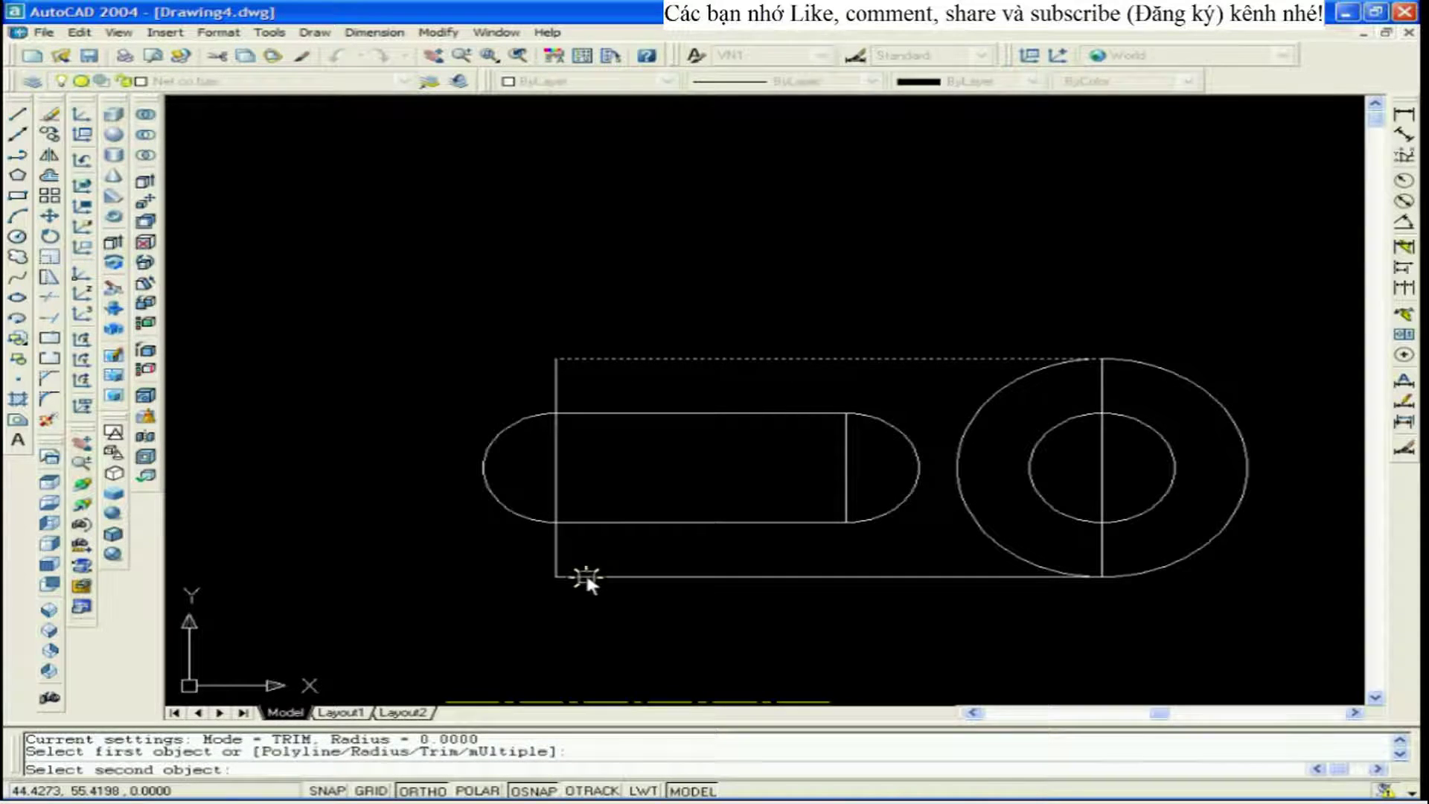
{"action": "left_click", "coordinate": [588, 575]}
- Erase the leftover vertical line at the left end
{"action": "key", "text": "Escape"}
{"action": "key", "text": "Escape"}
{"action": "left_click", "coordinate": [530, 397]}
{"action": "left_click", "coordinate": [609, 549]}
{"action": "key", "text": "Delete"}
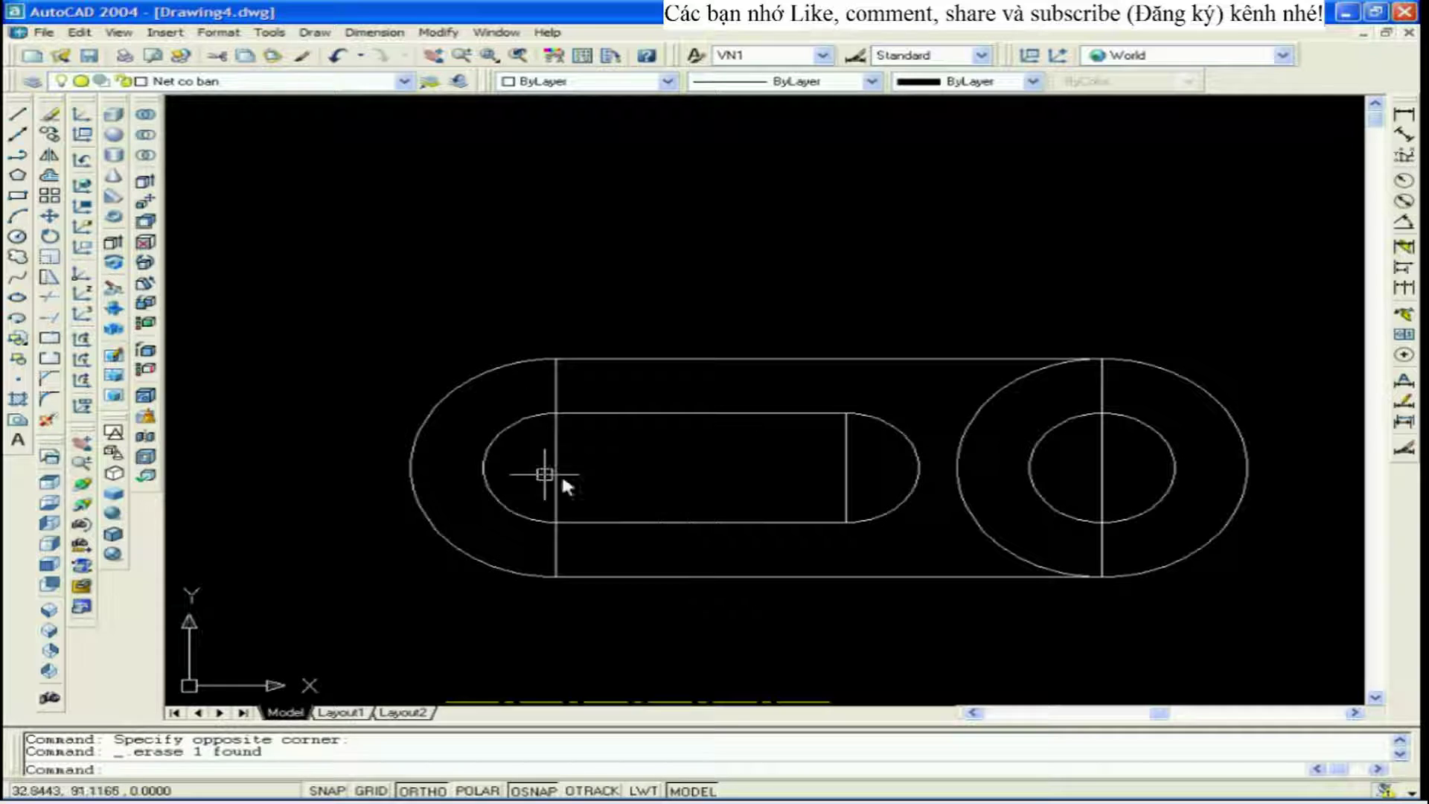
{"action": "key", "text": "Return"}
{"action": "left_click", "coordinate": [410, 467]}
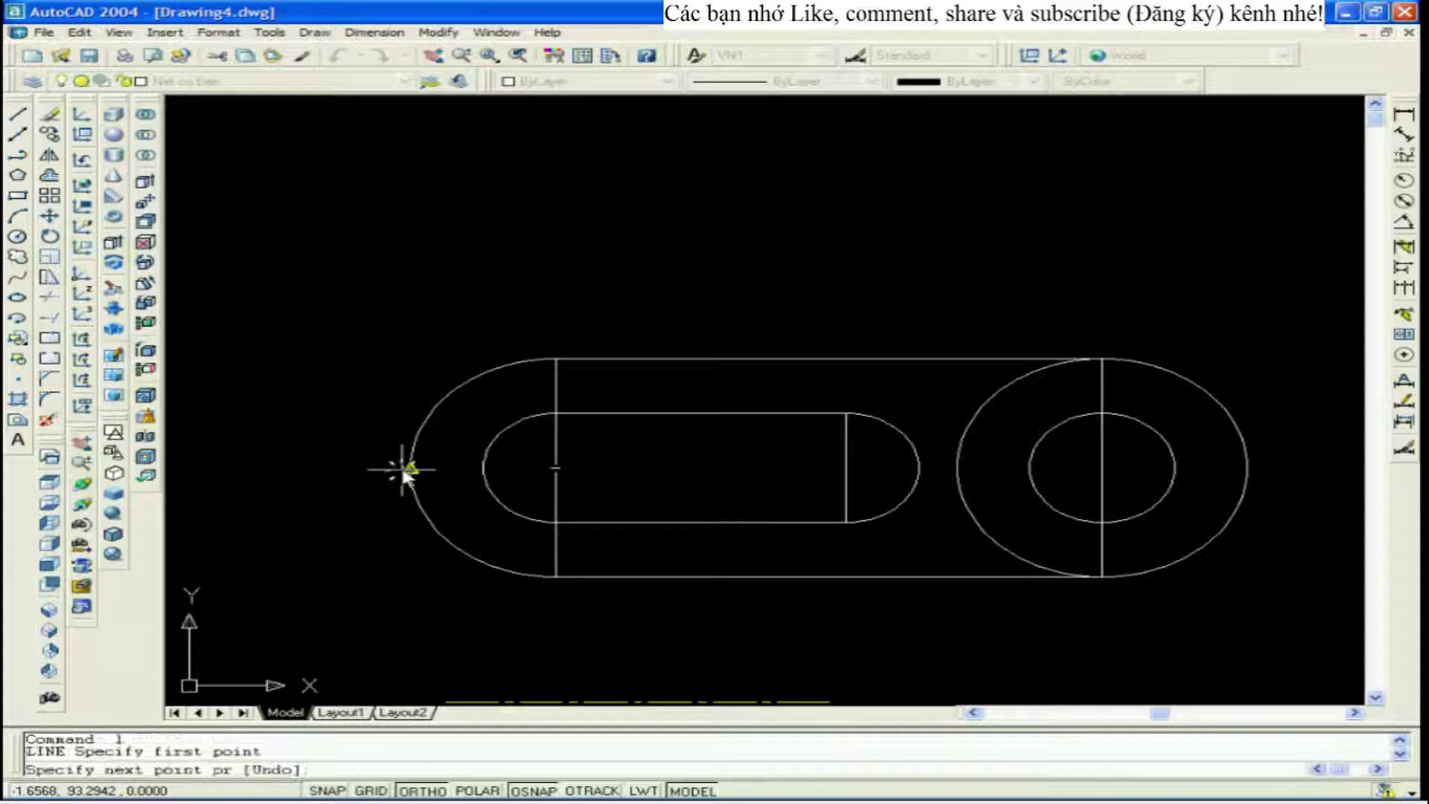
- Draw a vertical projection line up from the arc and a 181 by 29 rectangle at its top
{"action": "left_click", "coordinate": [472, 255]}
{"action": "key", "text": "Return"}
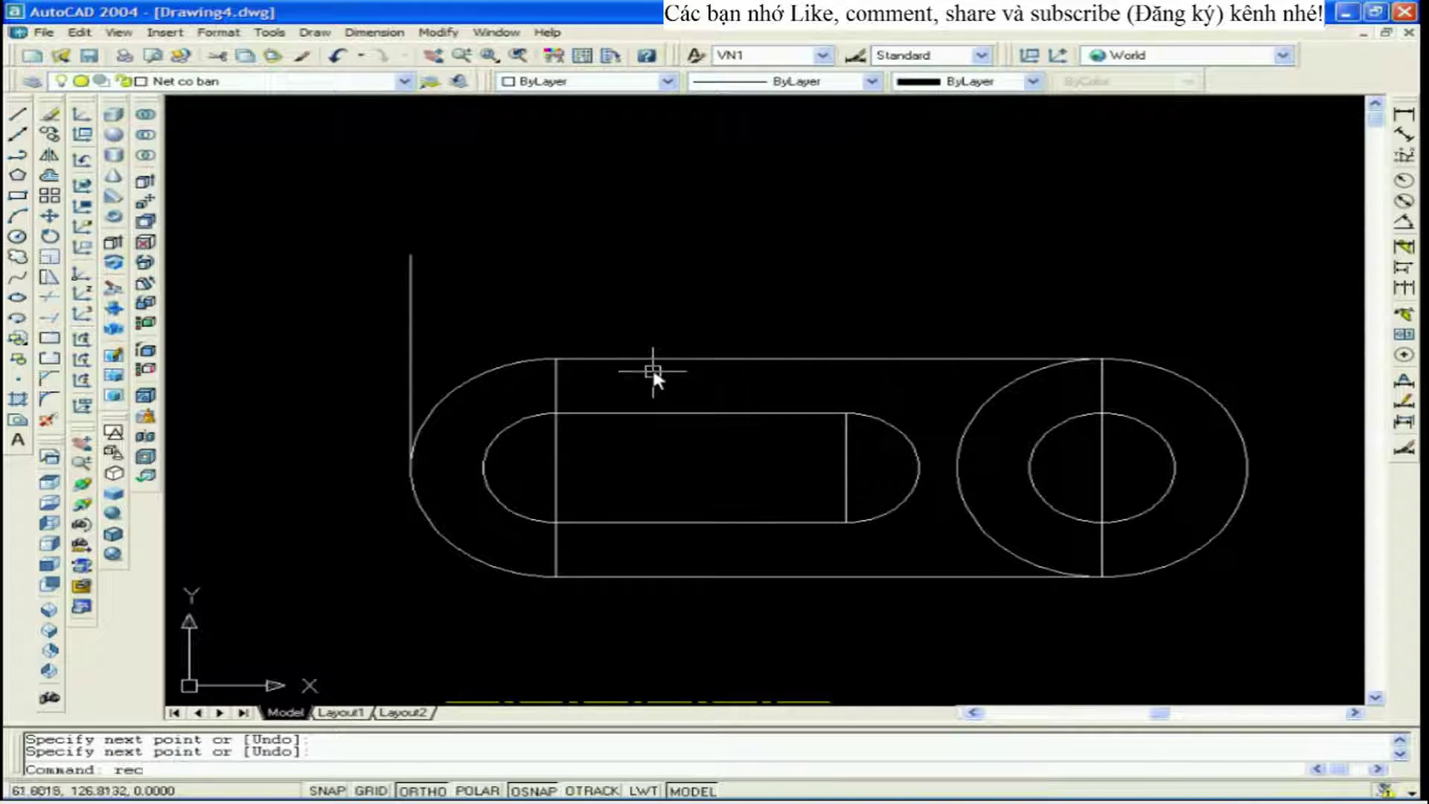
{"action": "key", "text": "Return"}
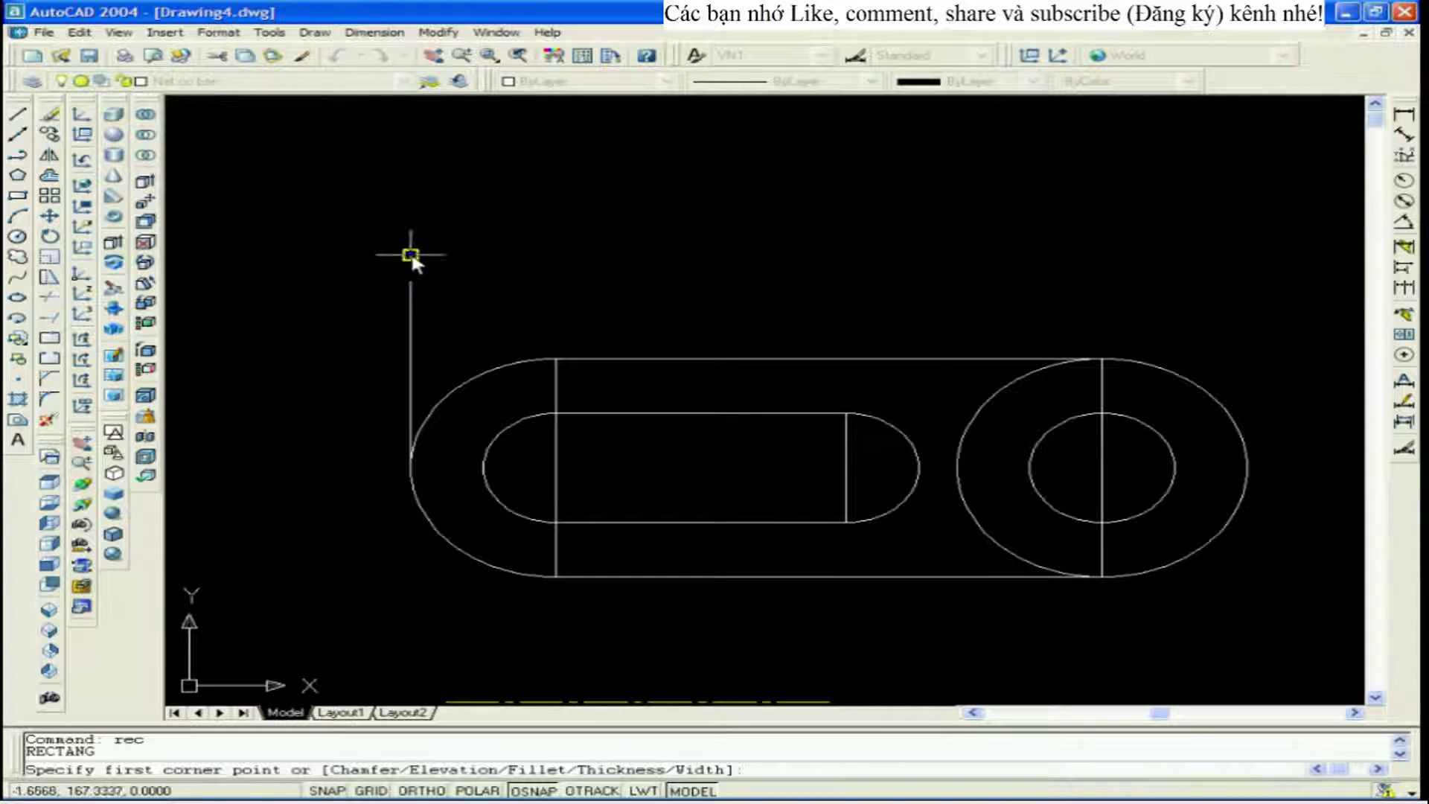
{"action": "left_click", "coordinate": [410, 255]}
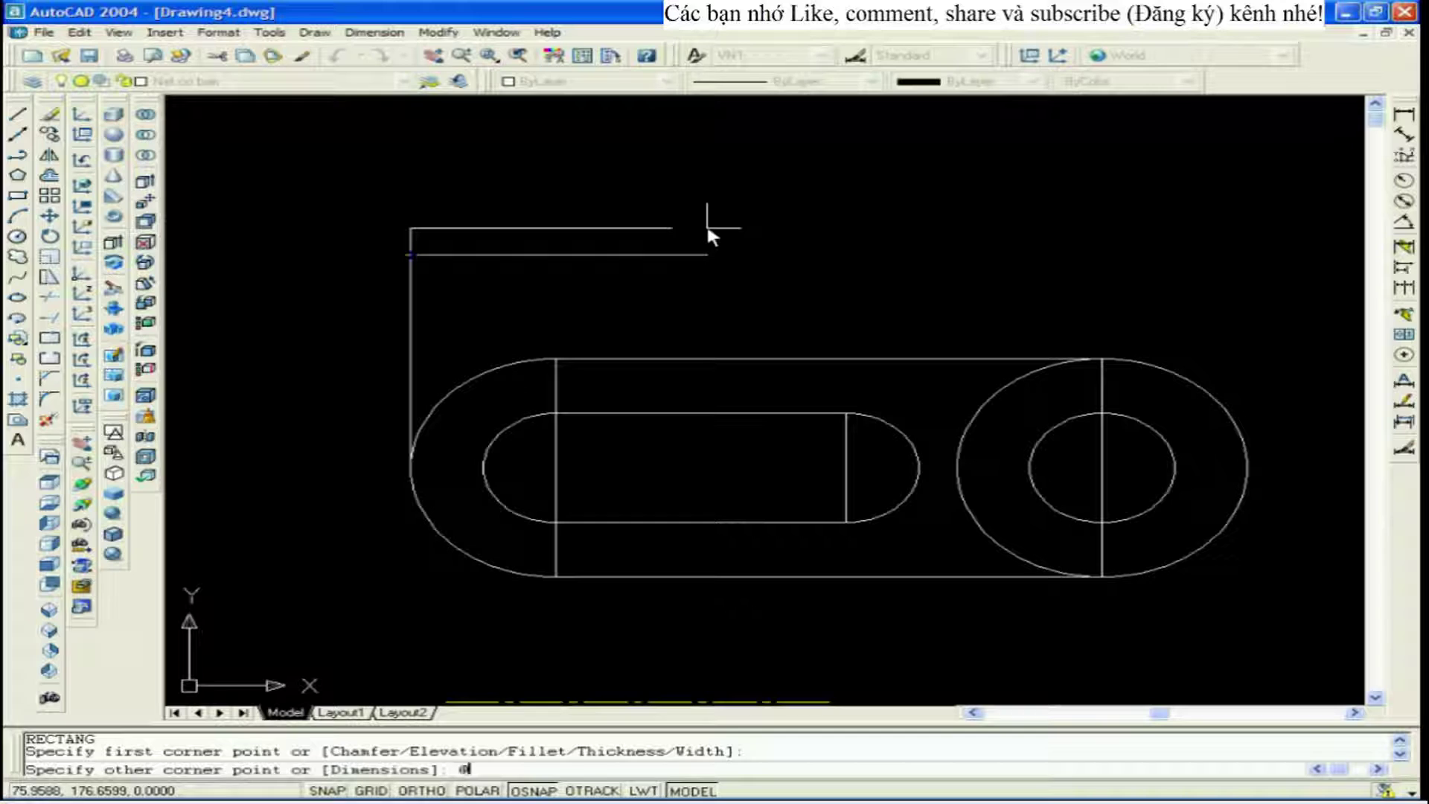
{"action": "type", "text": "81,29"}
{"action": "key", "text": "Return"}
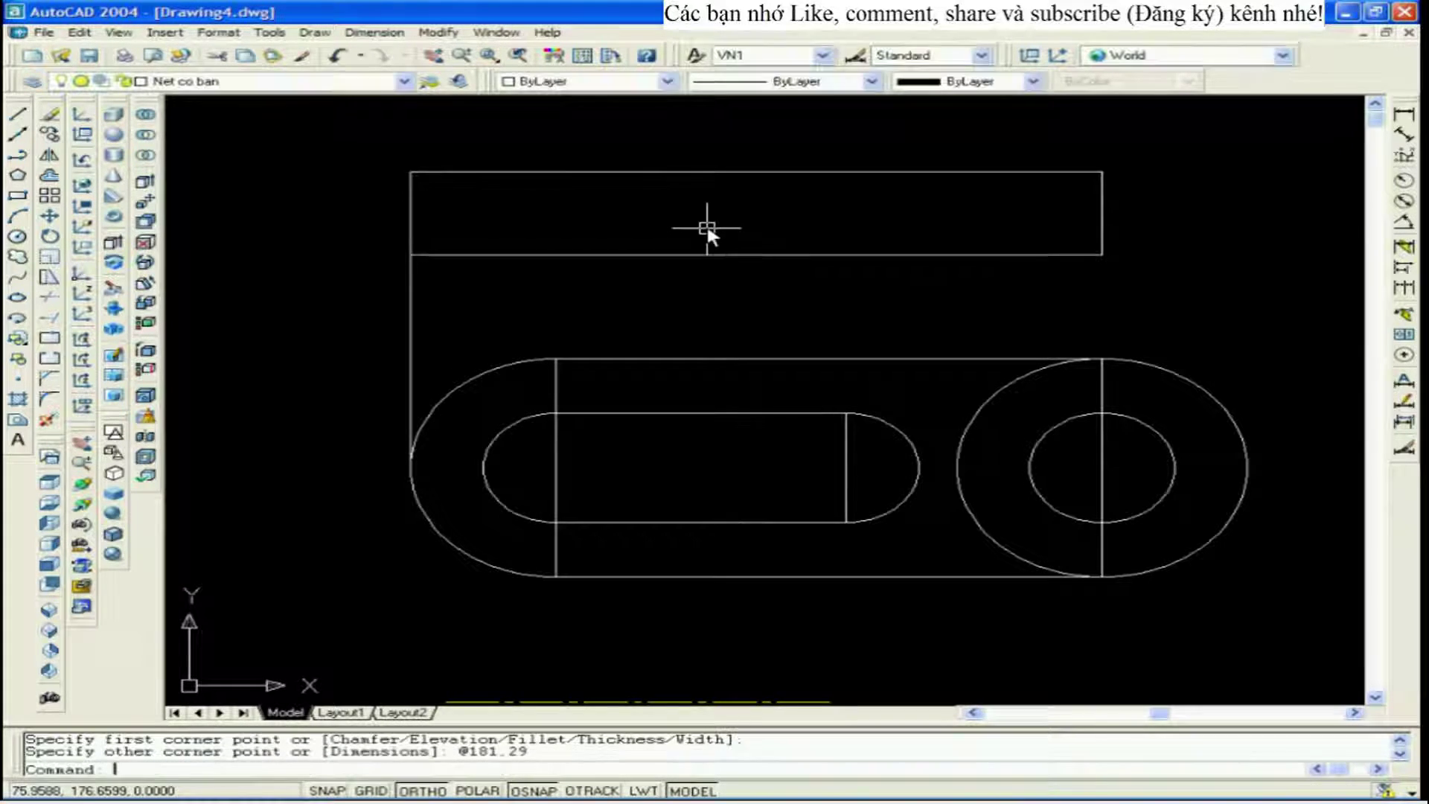
{"action": "middle_click_drag", "start_coordinate": [854, 245], "coordinate": [629, 380]}
- Draw a 76 by 57 rectangle and move it onto the long rectangle's corner
{"action": "key", "text": "Return"}
{"action": "left_click", "coordinate": [891, 379]}
{"action": "type", "text": "@76,5"}
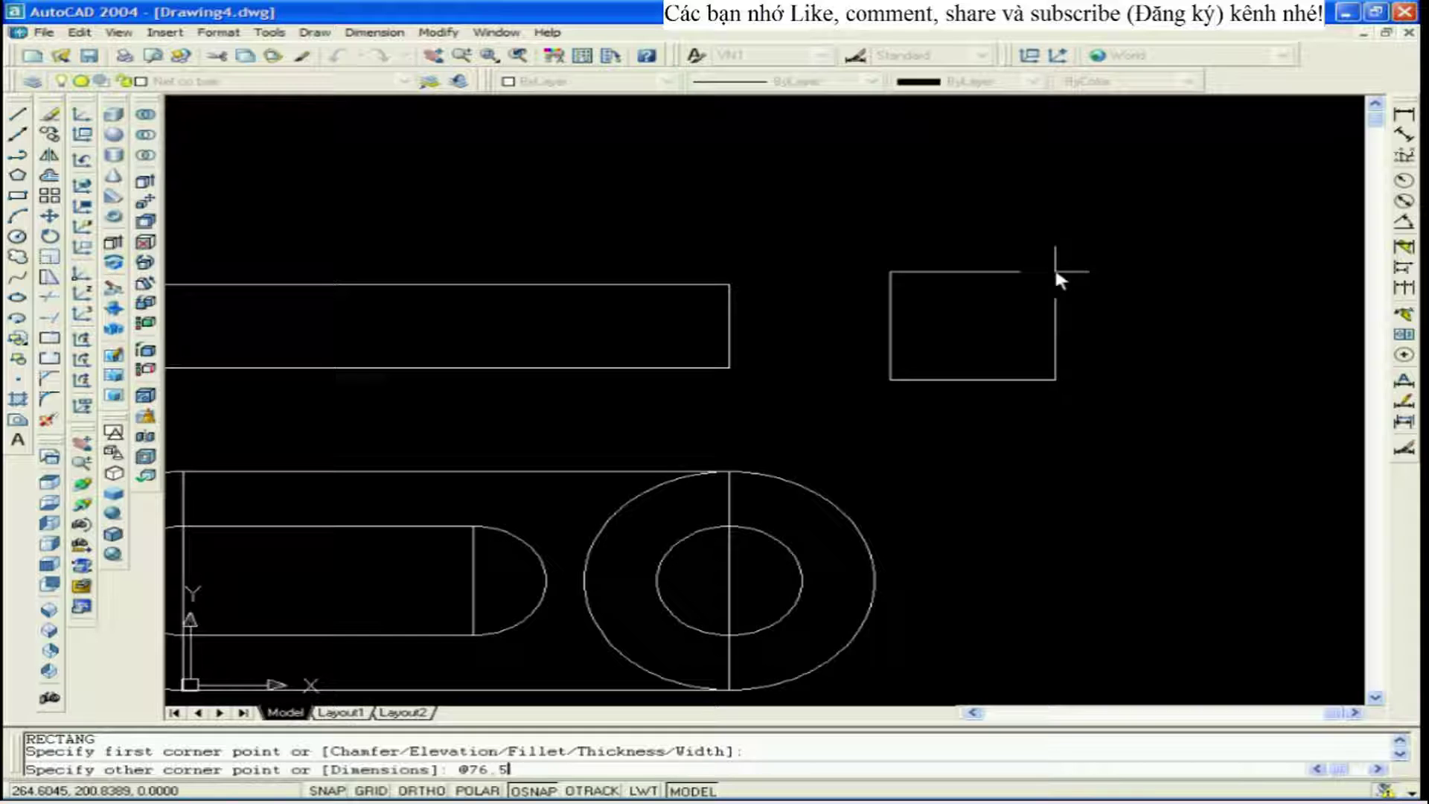
{"action": "type", "text": "7"}
{"action": "key", "text": "Return"}
{"action": "type", "text": "m"}
{"action": "key", "text": "Return"}
{"action": "left_click", "coordinate": [1042, 380]}
{"action": "key", "text": "Return"}
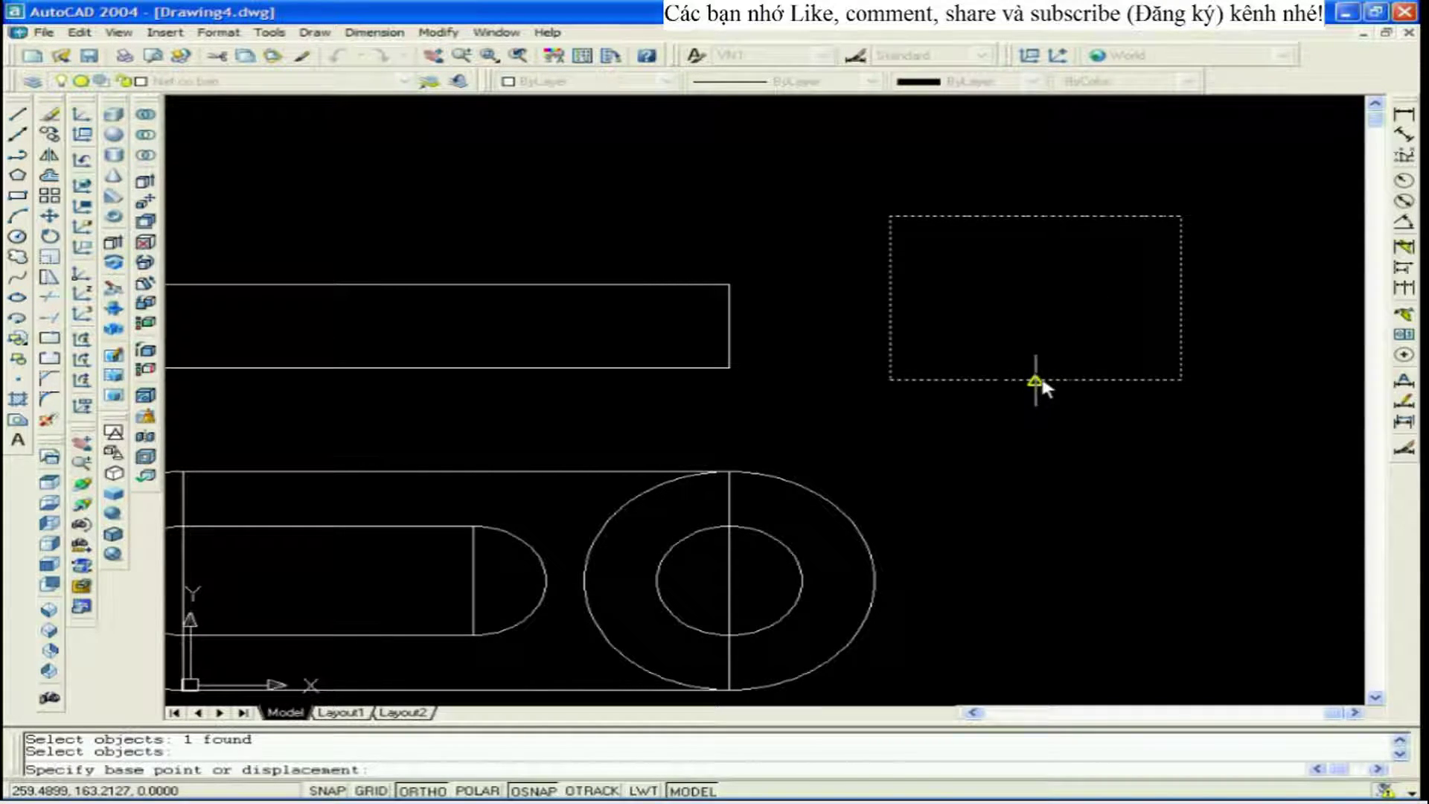
{"action": "left_click", "coordinate": [1040, 378]}
{"action": "left_click", "coordinate": [729, 367]}
{"action": "middle_click_drag", "start_coordinate": [754, 416], "coordinate": [1012, 408]}
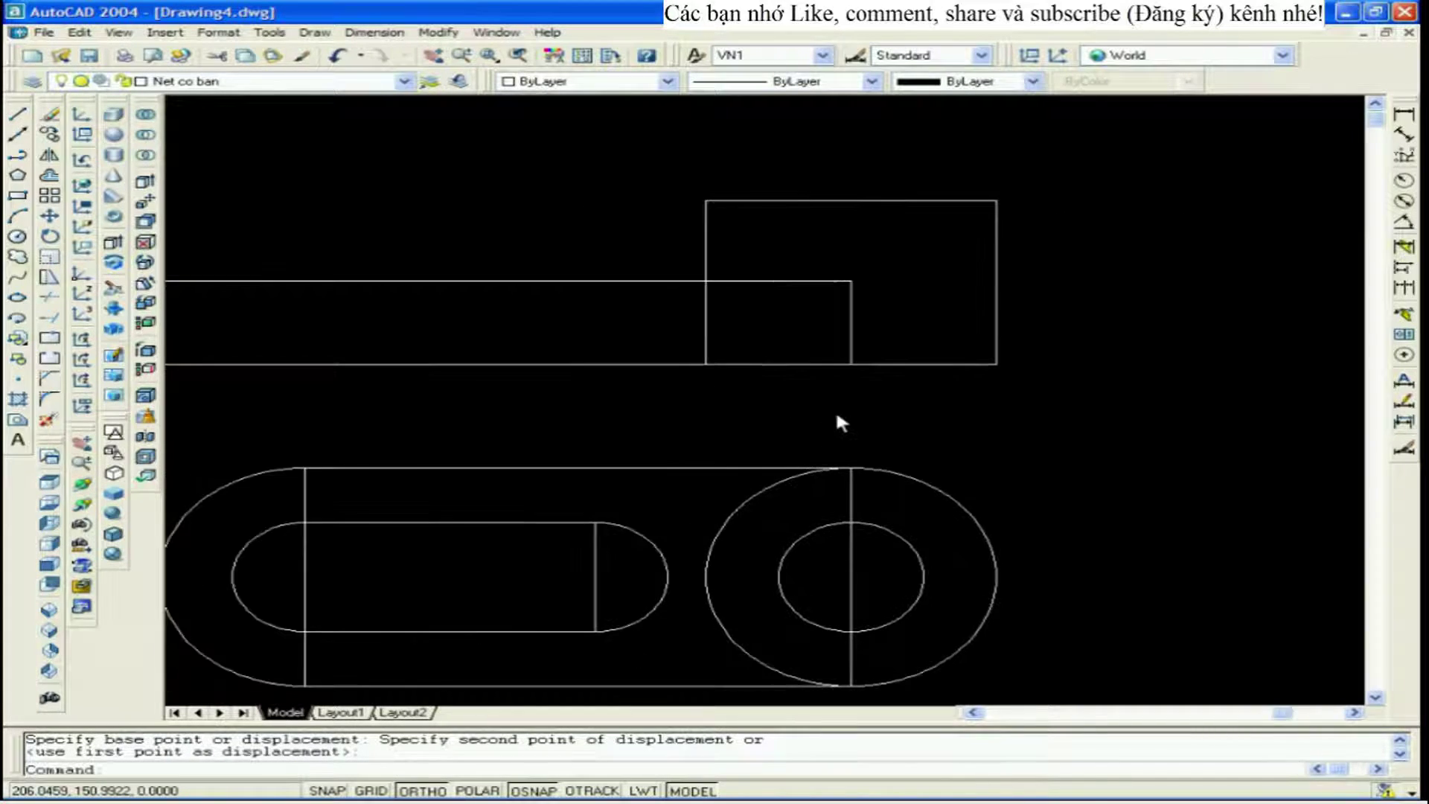
- Explode both rectangles and trim the overlapping edges into one stepped outline
{"action": "type", "text": "x"}
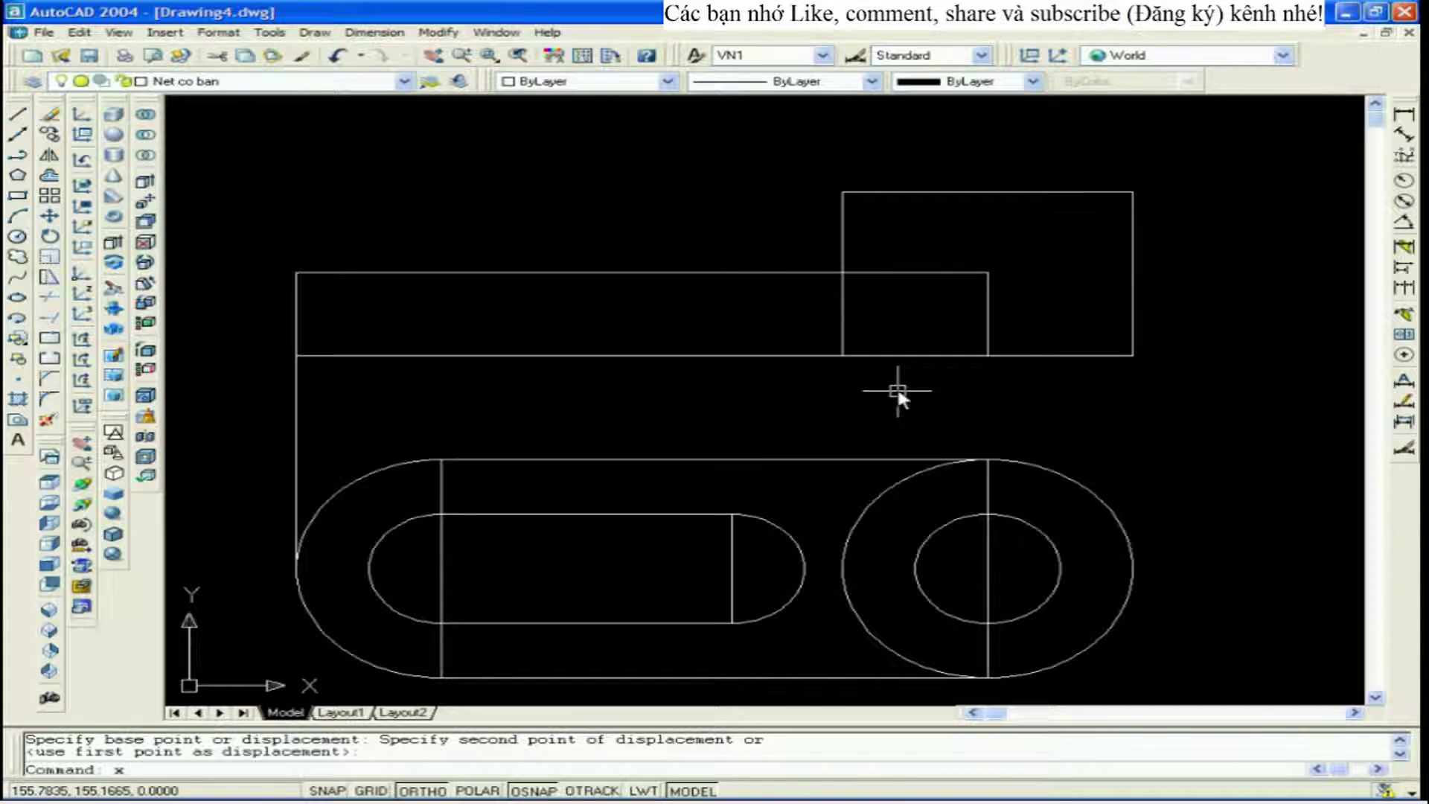
{"action": "key", "text": "Return"}
{"action": "left_click", "coordinate": [966, 382]}
{"action": "left_click", "coordinate": [675, 175]}
{"action": "key", "text": "Return"}
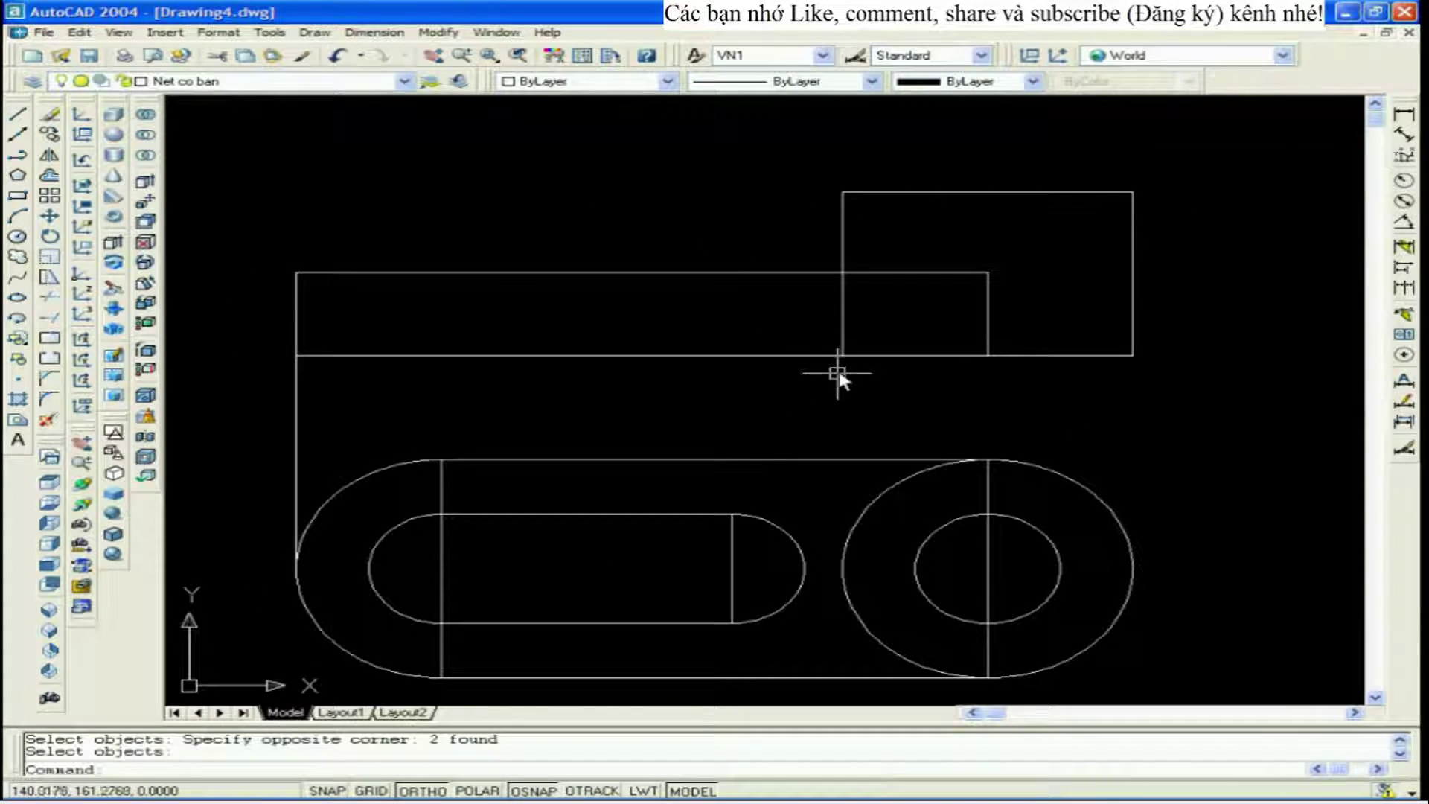
{"action": "type", "text": "tr"}
{"action": "key", "text": "Return"}
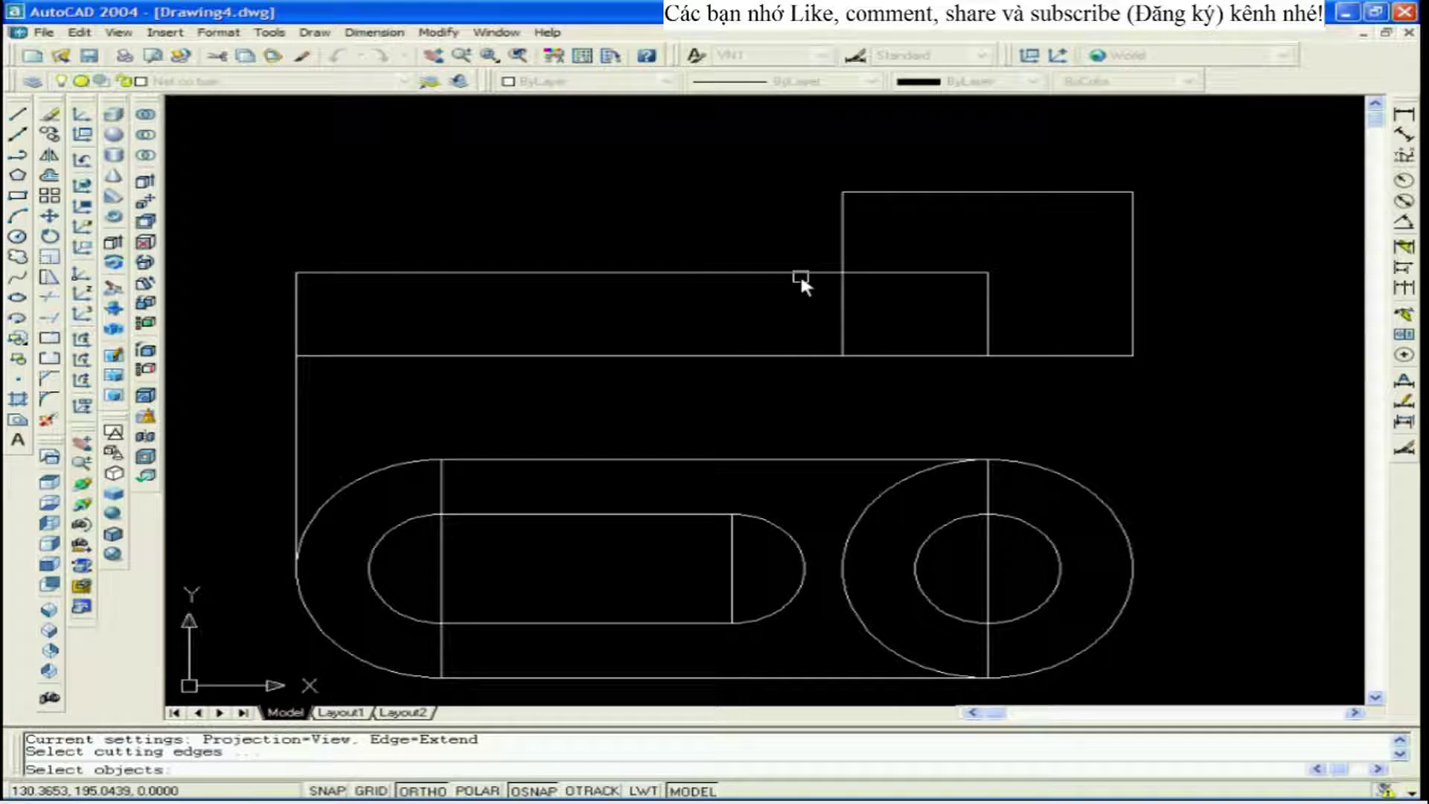
{"action": "left_click", "coordinate": [801, 274]}
{"action": "key", "text": "Return"}
{"action": "left_click", "coordinate": [843, 289]}
{"action": "key", "text": "Return"}
{"action": "key", "text": "Return"}
{"action": "left_click", "coordinate": [843, 263]}
{"action": "key", "text": "Return"}
{"action": "key", "text": "Return"}
- Extend the centre line above the front view and erase the left connector line
{"action": "left_click", "coordinate": [986, 294]}
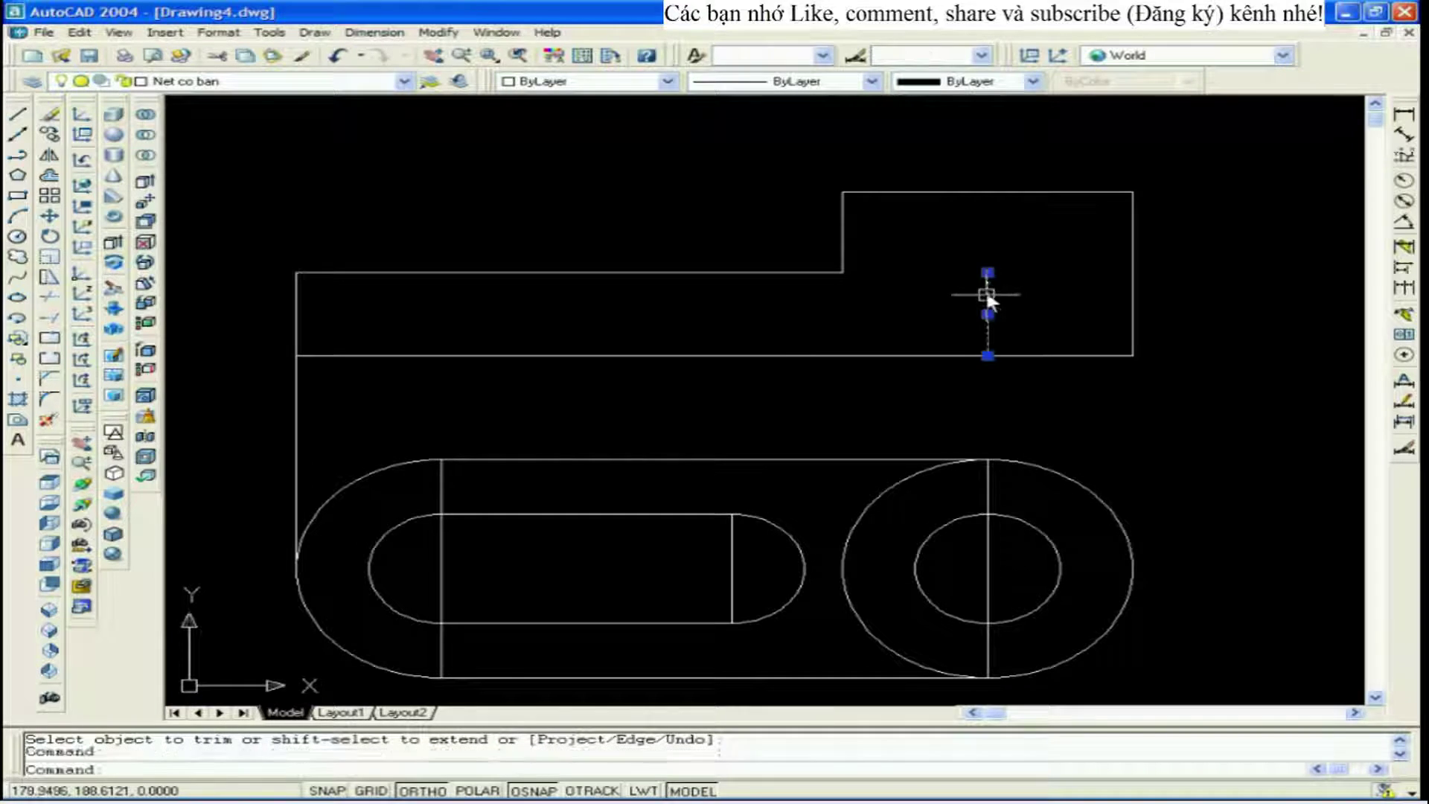
{"action": "left_click", "coordinate": [988, 273]}
{"action": "left_click", "coordinate": [994, 160]}
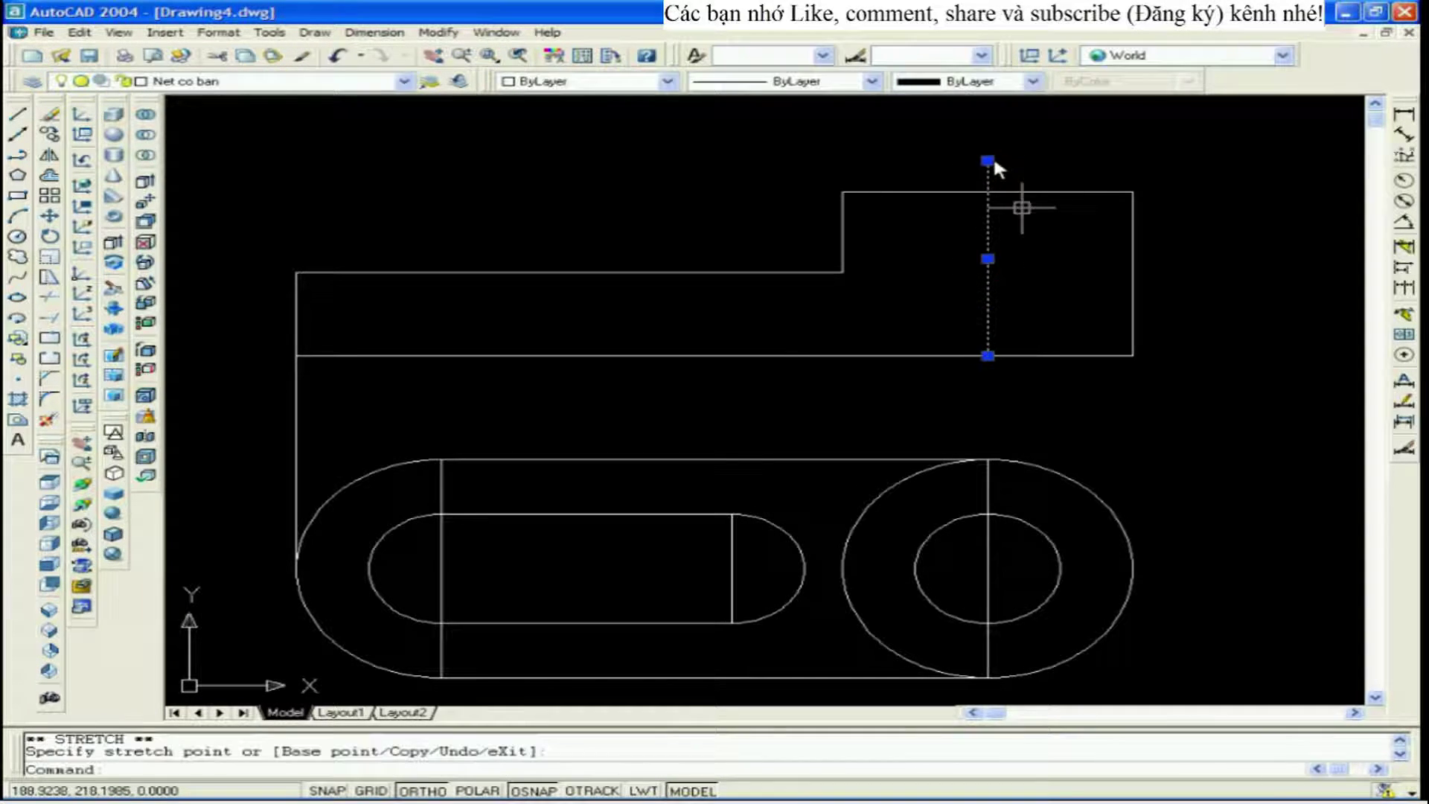
{"action": "key", "text": "Escape"}
{"action": "key", "text": "Escape"}
{"action": "left_click", "coordinate": [328, 399]}
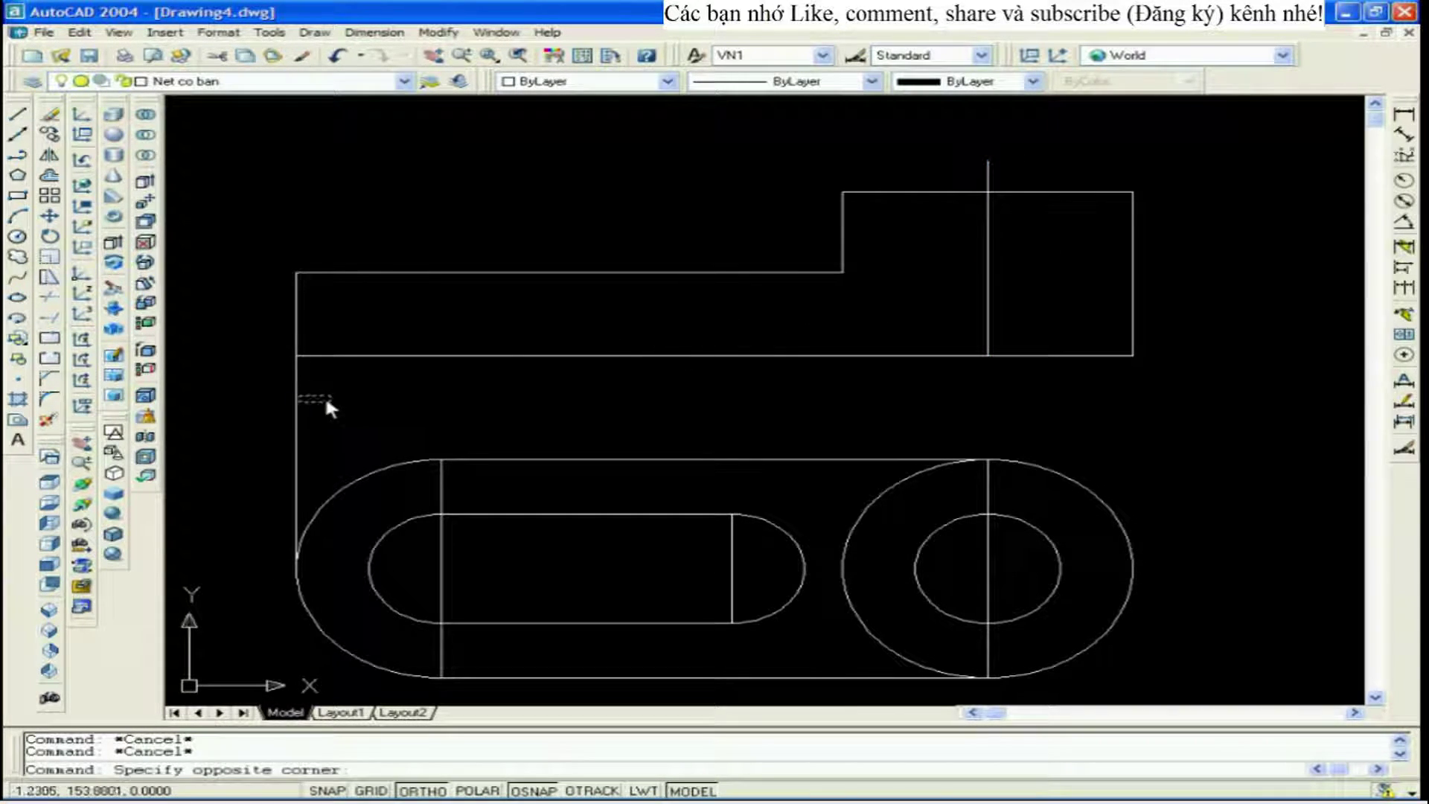
{"action": "key", "text": "Delete"}
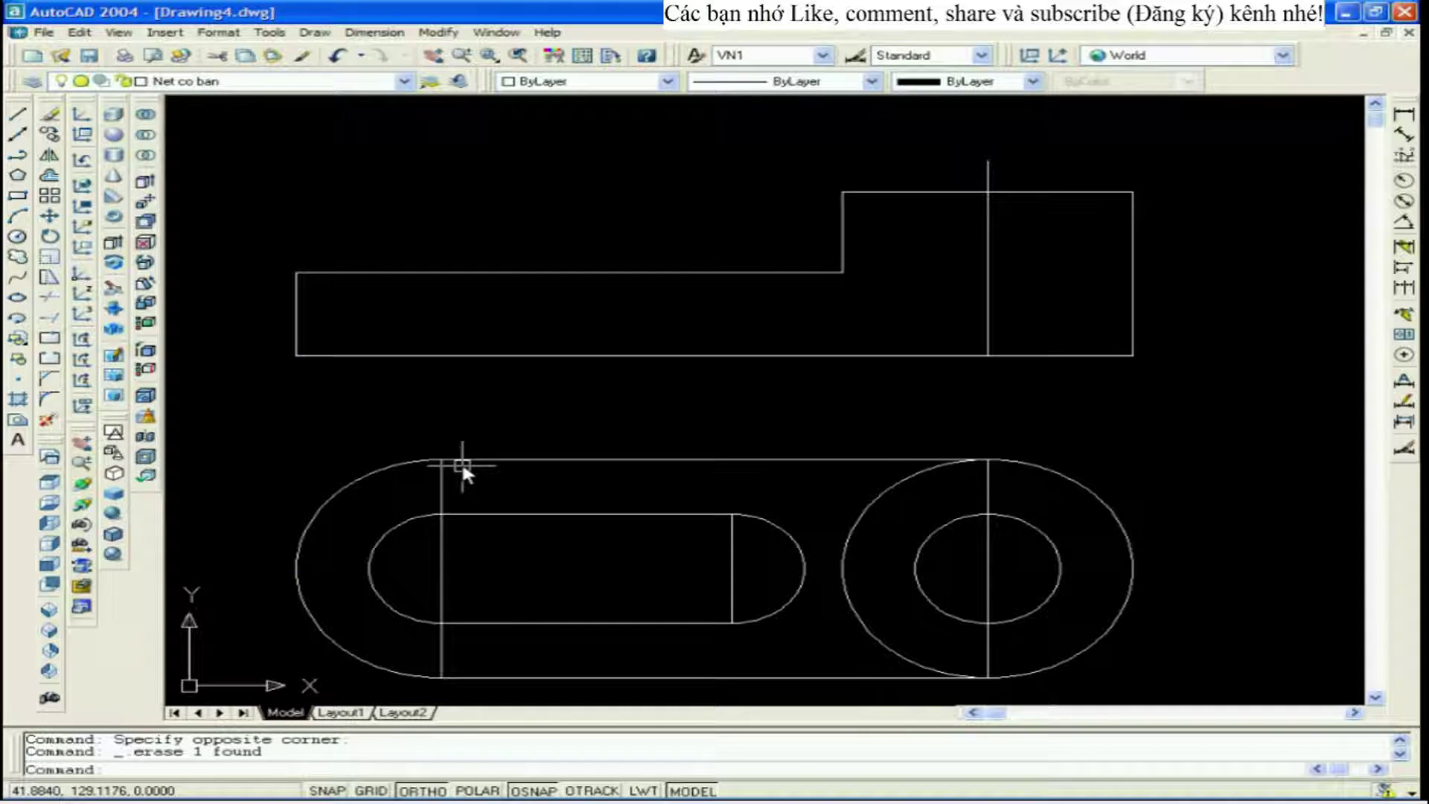
{"action": "type", "text": "d"}
{"action": "key", "text": "Return"}
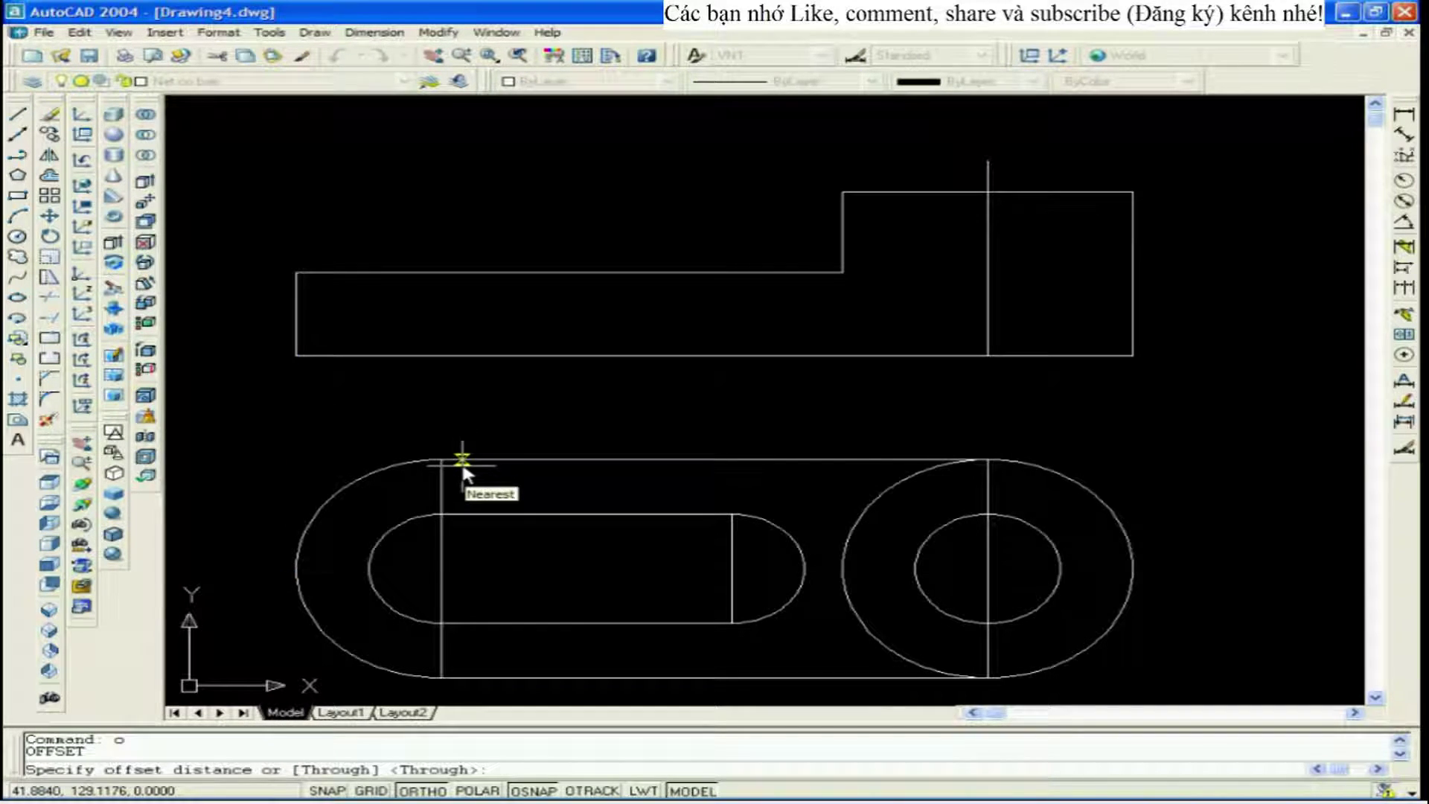
- Offset front-view verticals through the slot's left end and its straight-section start and end
{"action": "key", "text": "Return"}
{"action": "left_click", "coordinate": [296, 314]}
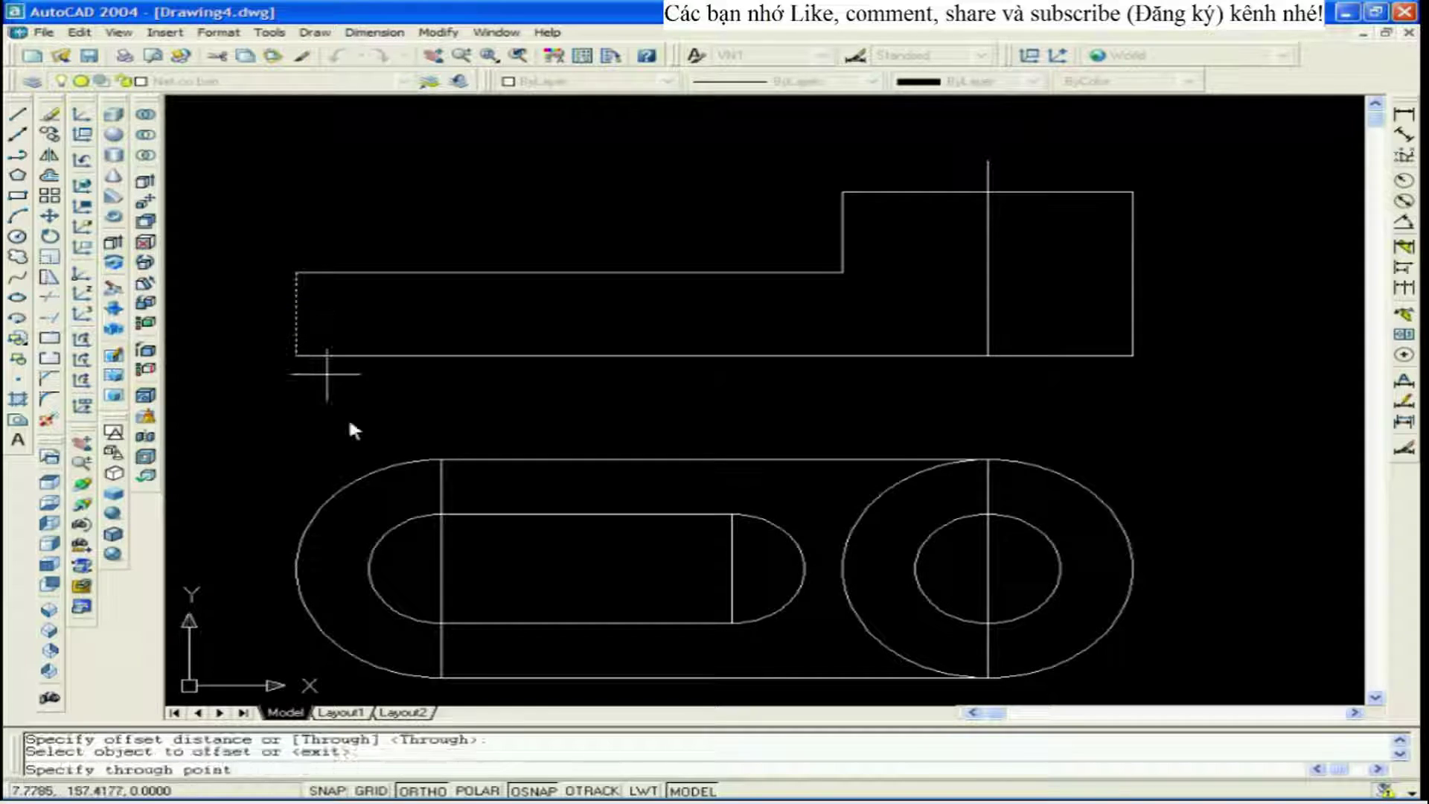
{"action": "left_click", "coordinate": [369, 579]}
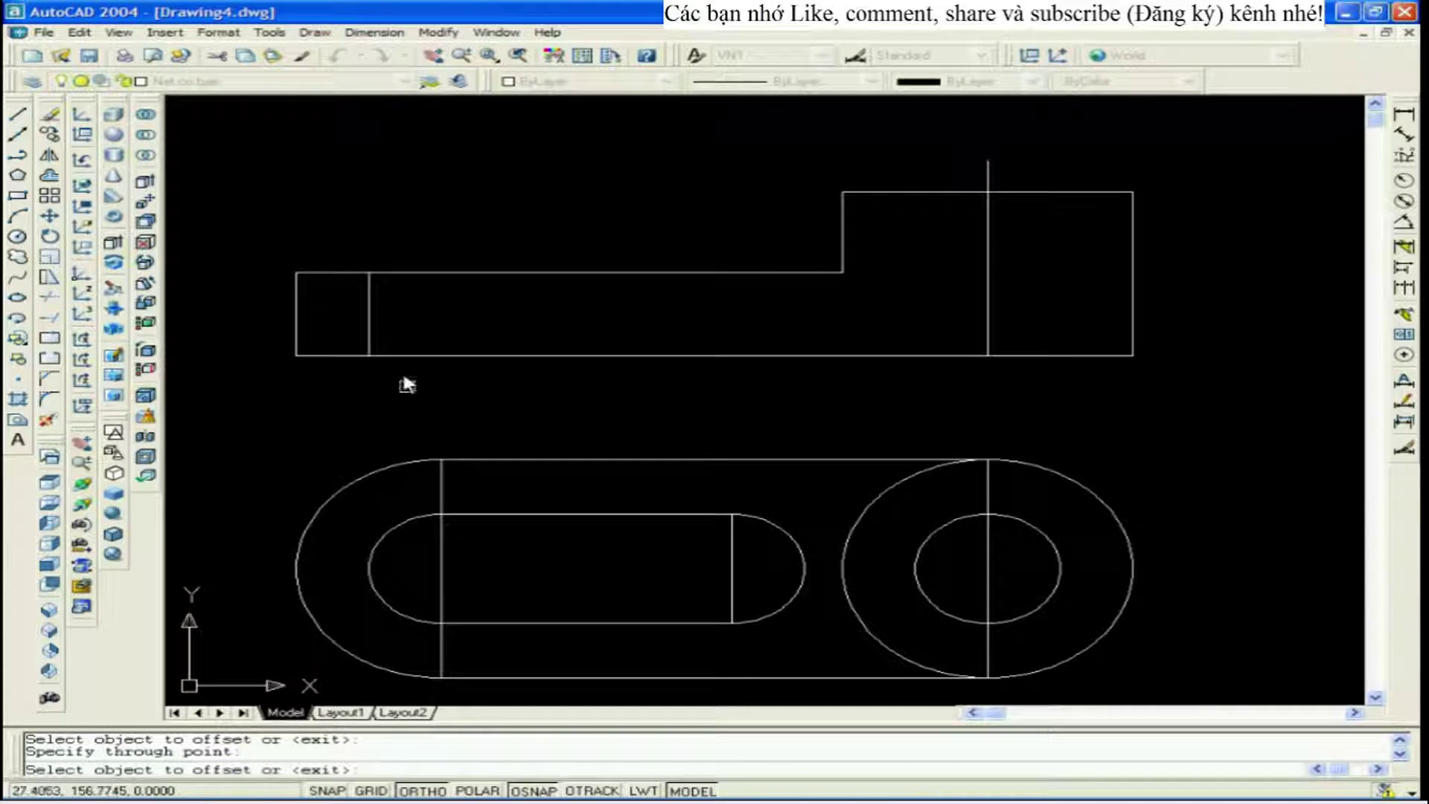
{"action": "left_click", "coordinate": [370, 314]}
{"action": "left_click", "coordinate": [441, 533]}
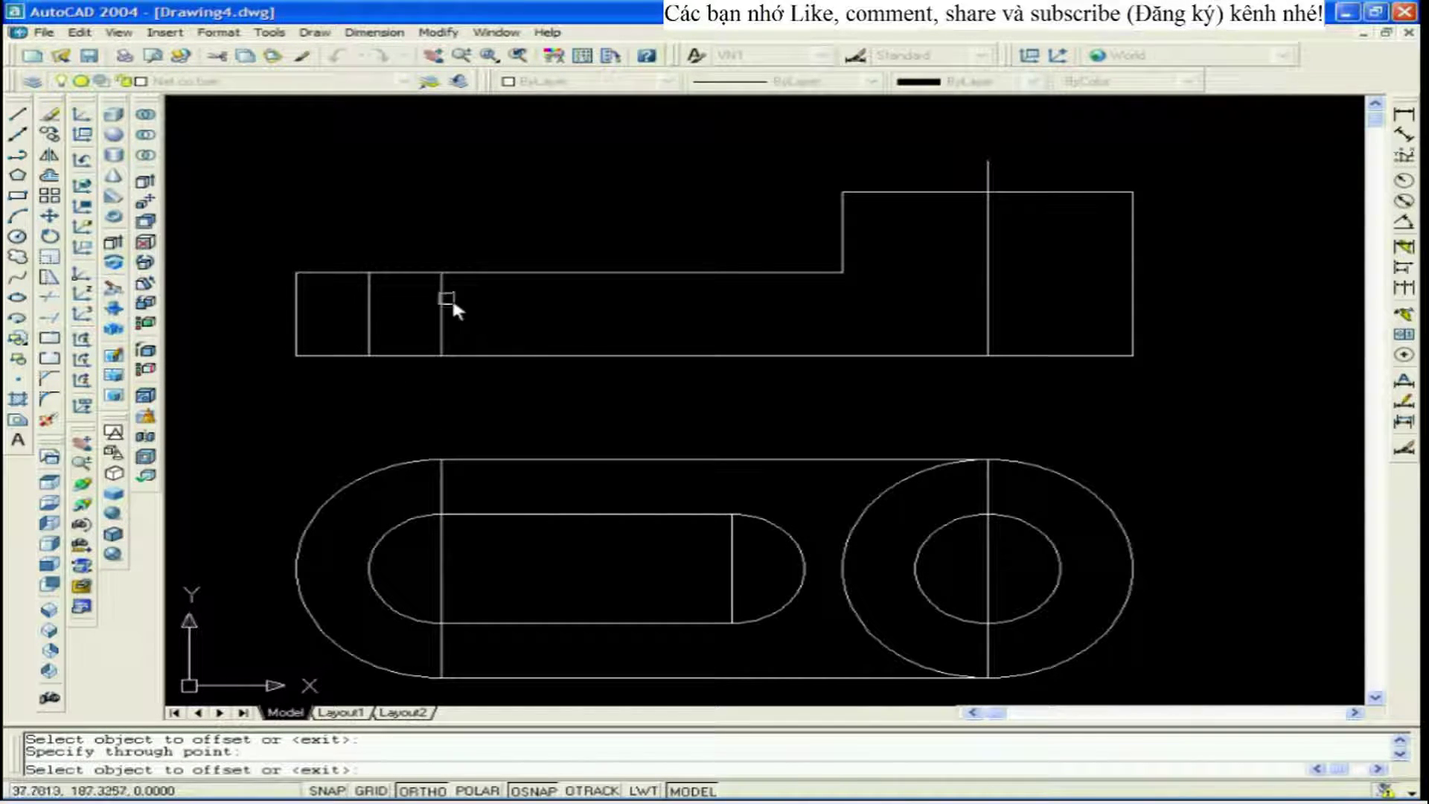
{"action": "left_click", "coordinate": [447, 298]}
{"action": "left_click", "coordinate": [731, 573]}
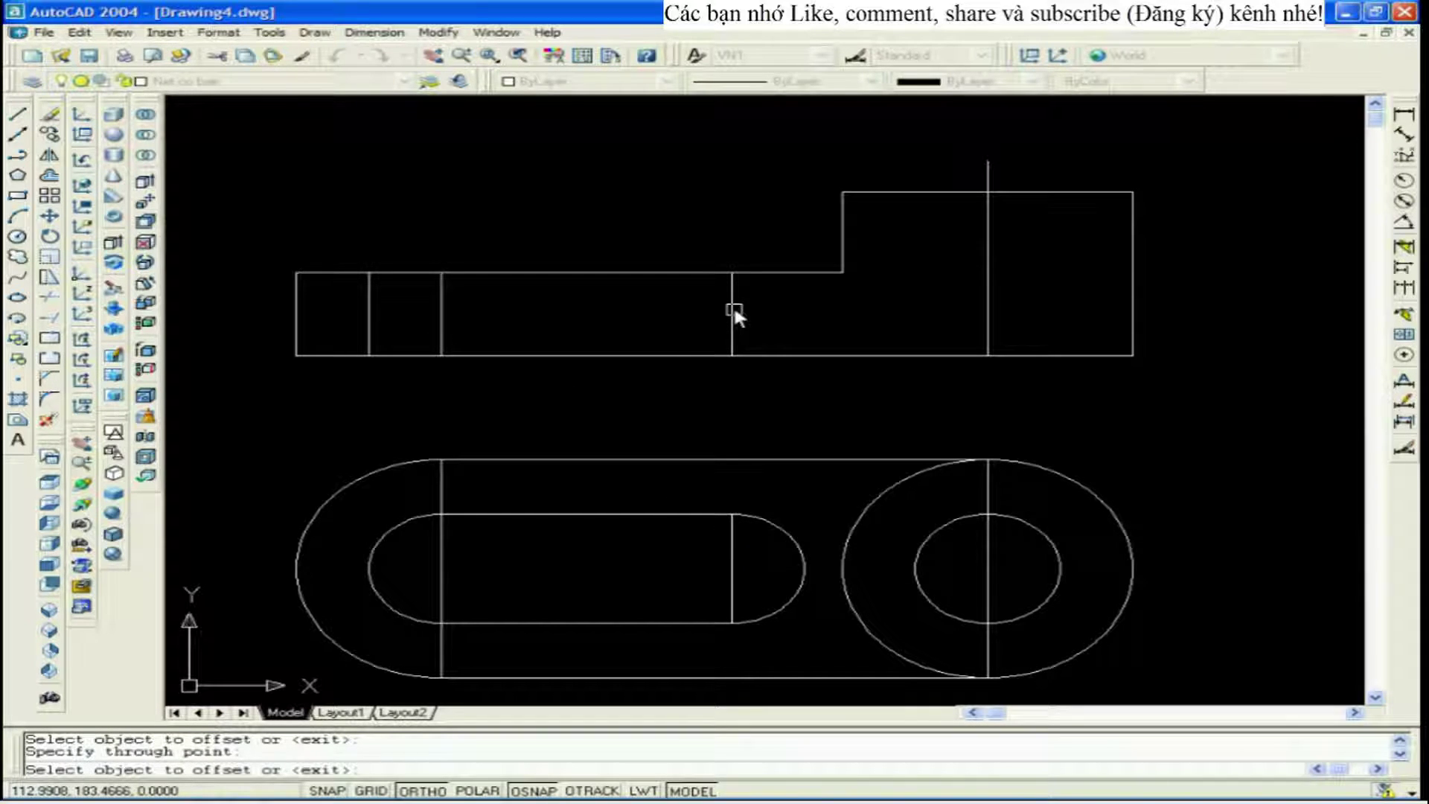
- Offset the right edge through the hole's right and left sides, plus a line at the slot's right end
{"action": "left_click", "coordinate": [1131, 285]}
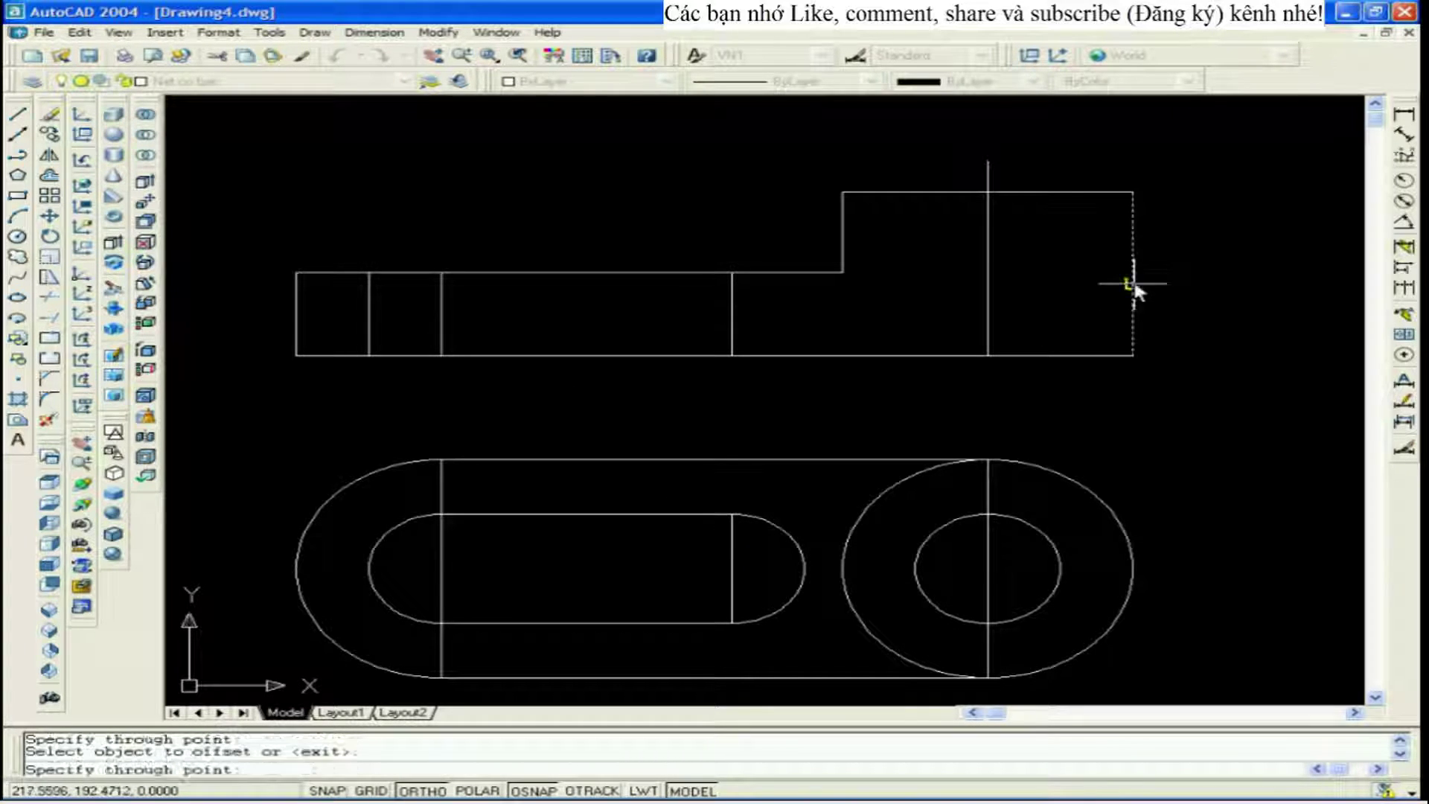
{"action": "left_click", "coordinate": [1060, 566]}
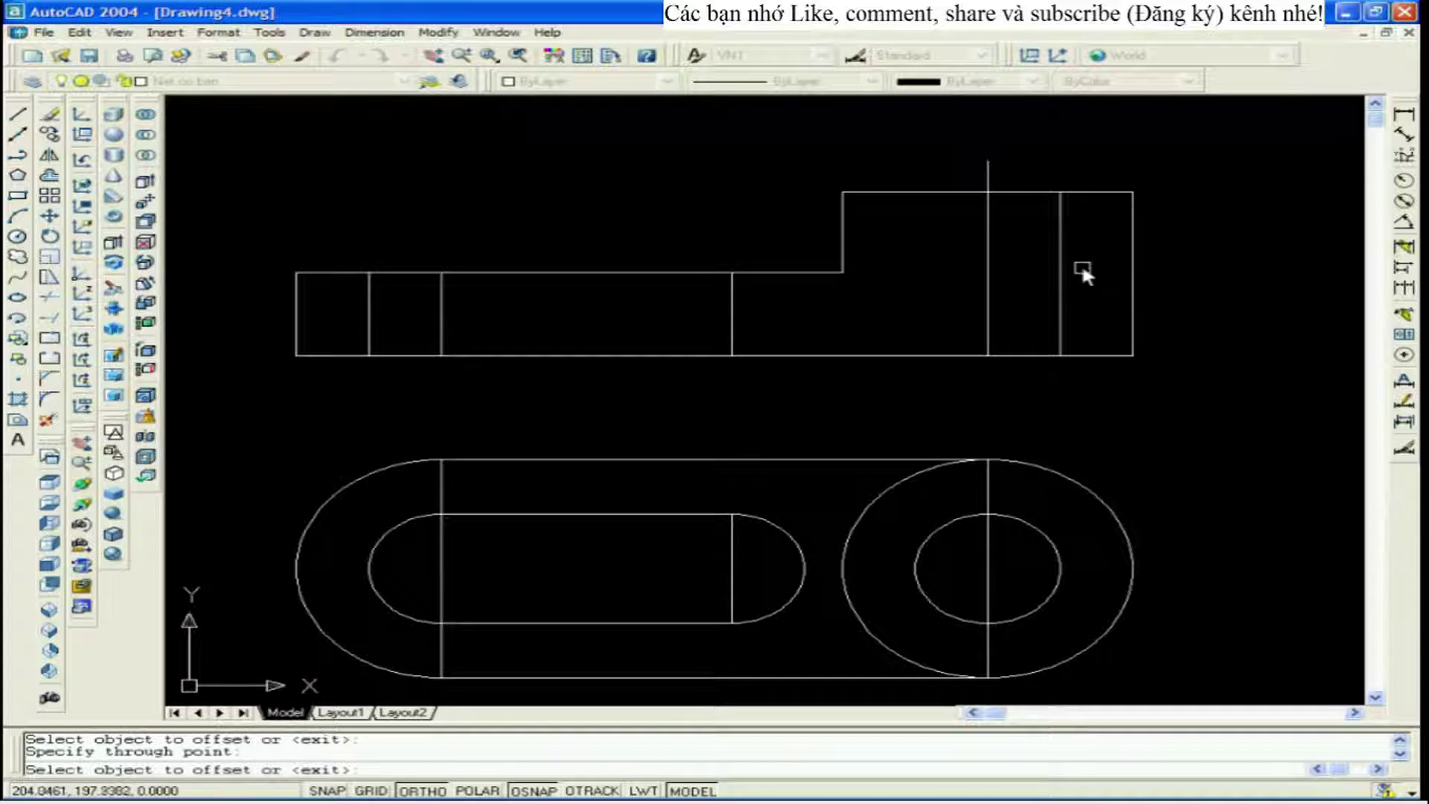
{"action": "left_click", "coordinate": [1060, 262]}
{"action": "left_click", "coordinate": [916, 569]}
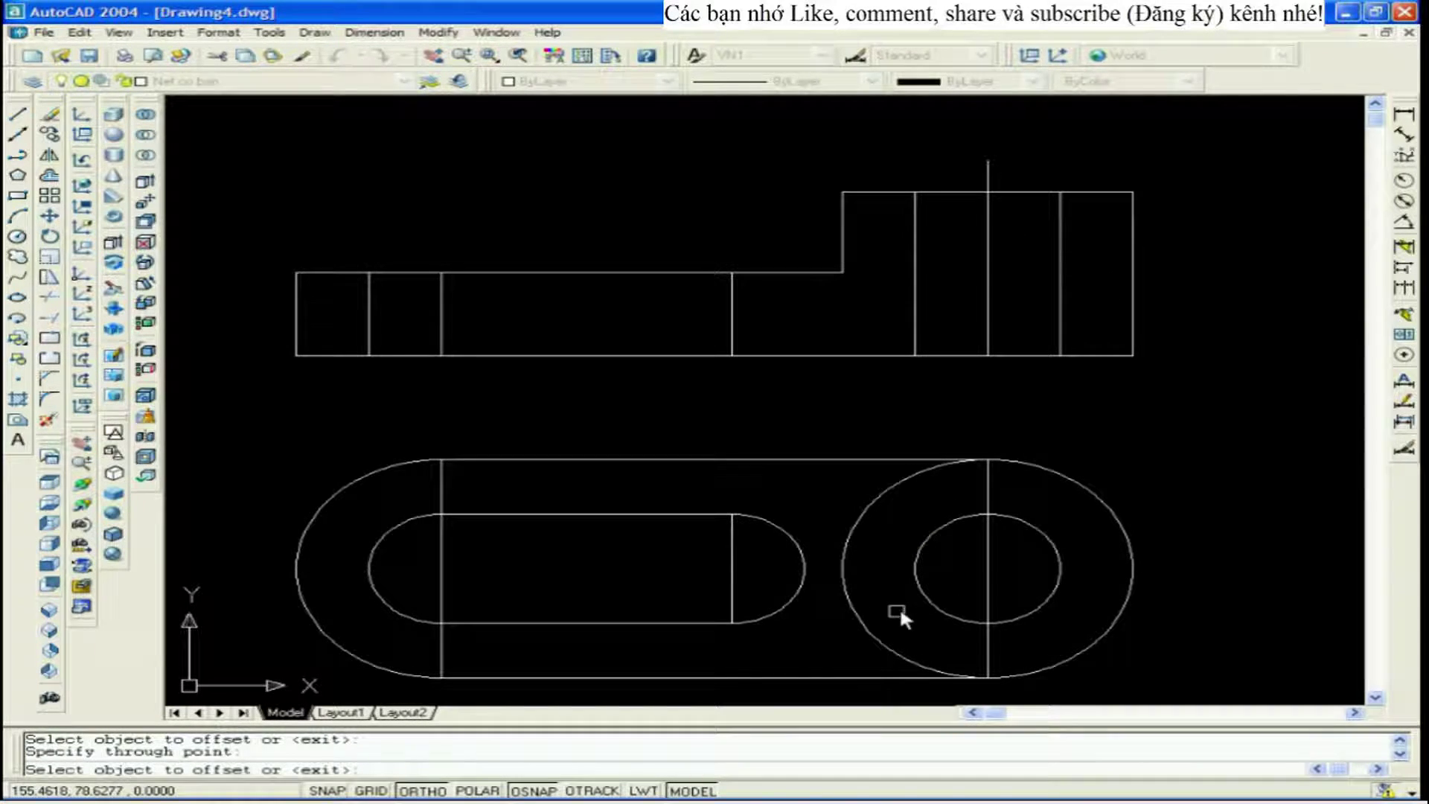
{"action": "key", "text": "Escape"}
{"action": "key", "text": "Escape"}
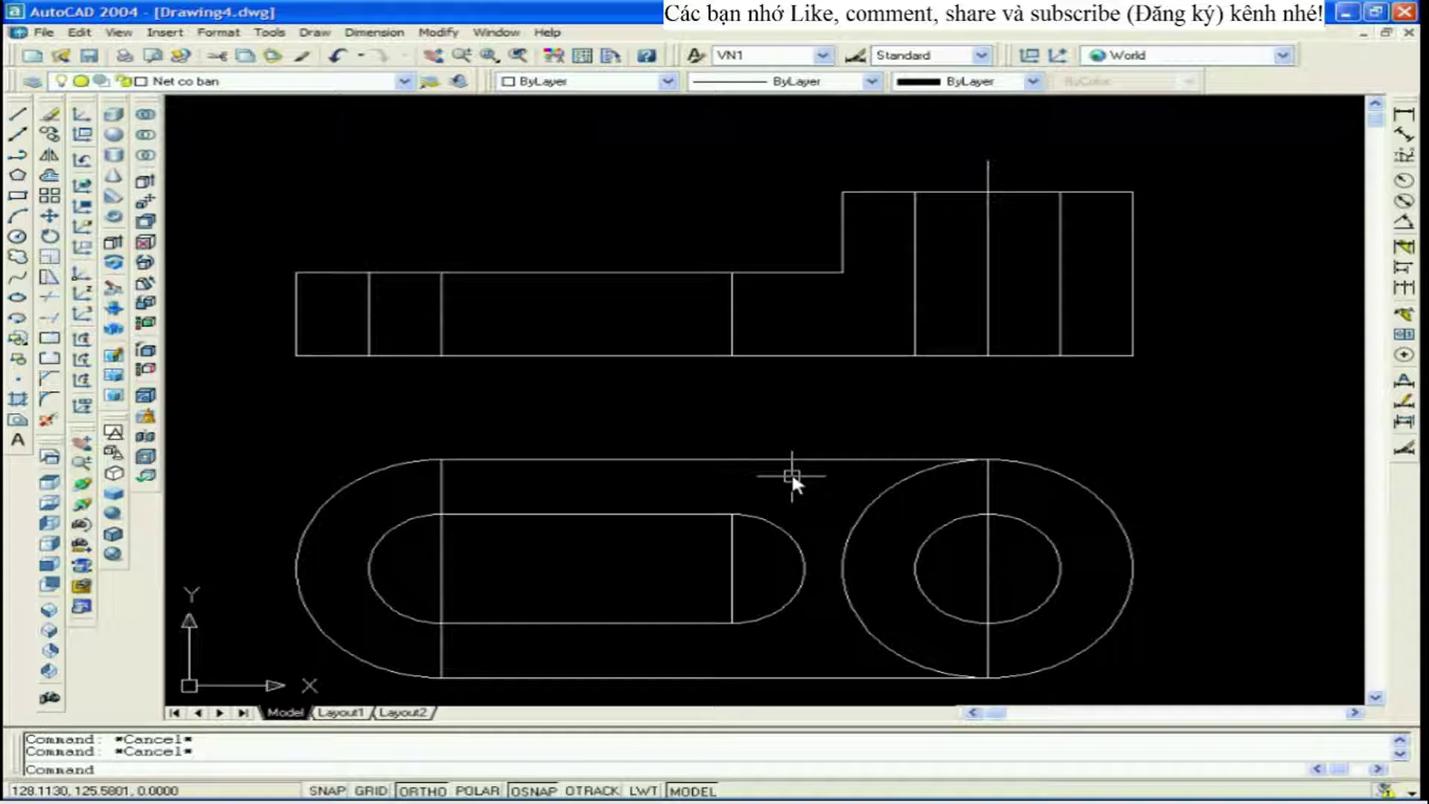
{"action": "key", "text": "Return"}
{"action": "key", "text": "Return"}
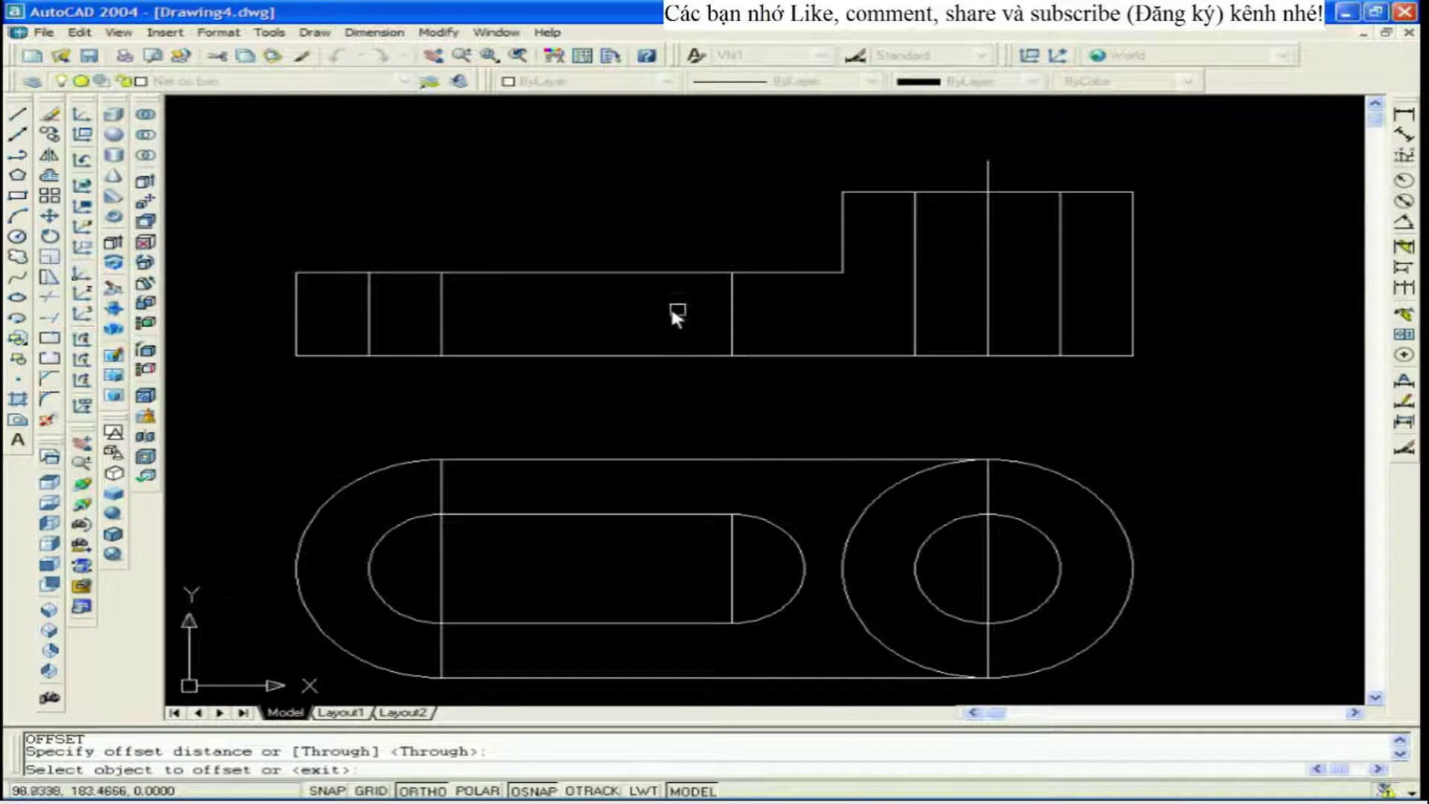
{"action": "left_click", "coordinate": [729, 302]}
{"action": "left_click", "coordinate": [804, 570]}
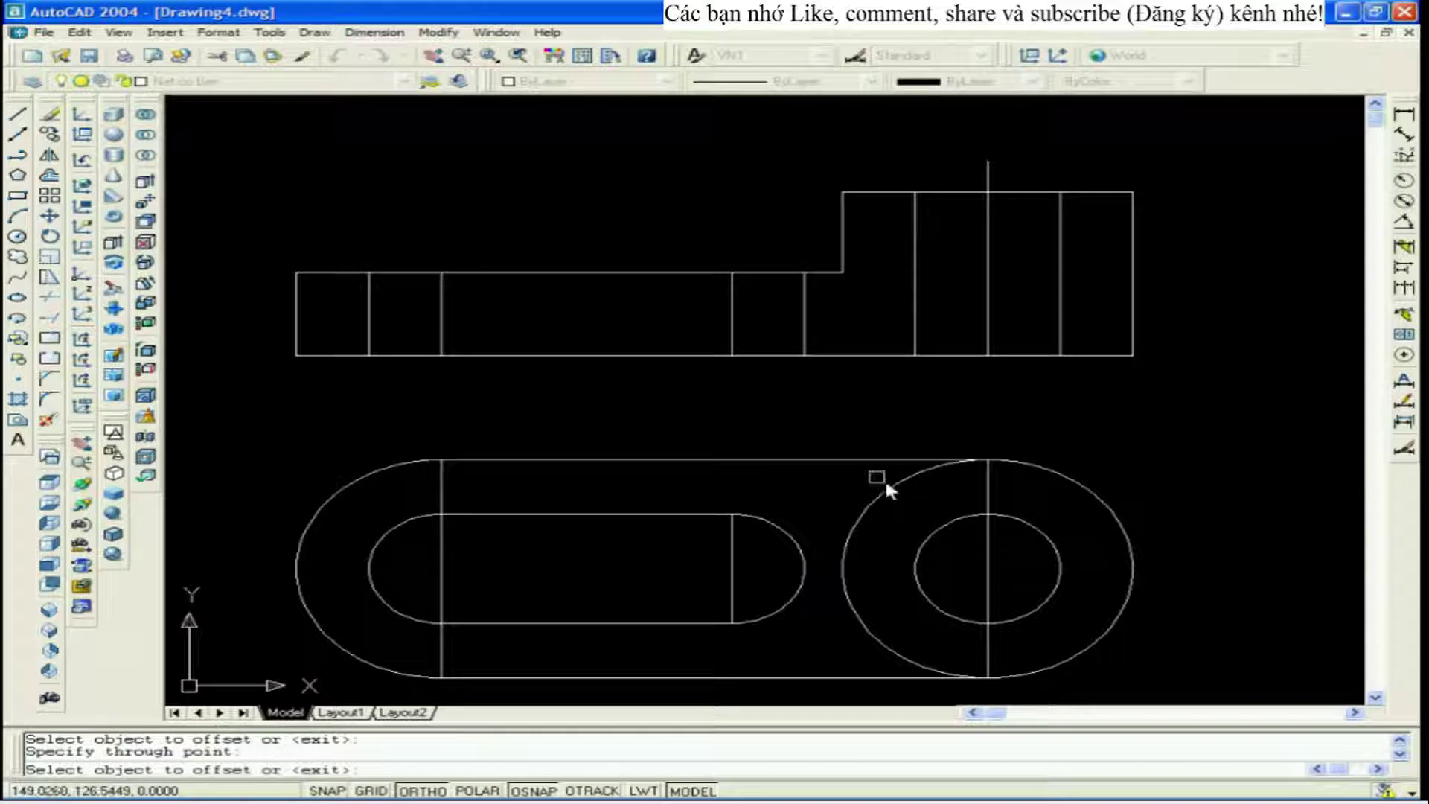
- Extend the slot-start and slot-end lines above the front view
{"action": "key", "text": "Escape"}
{"action": "key", "text": "Escape"}
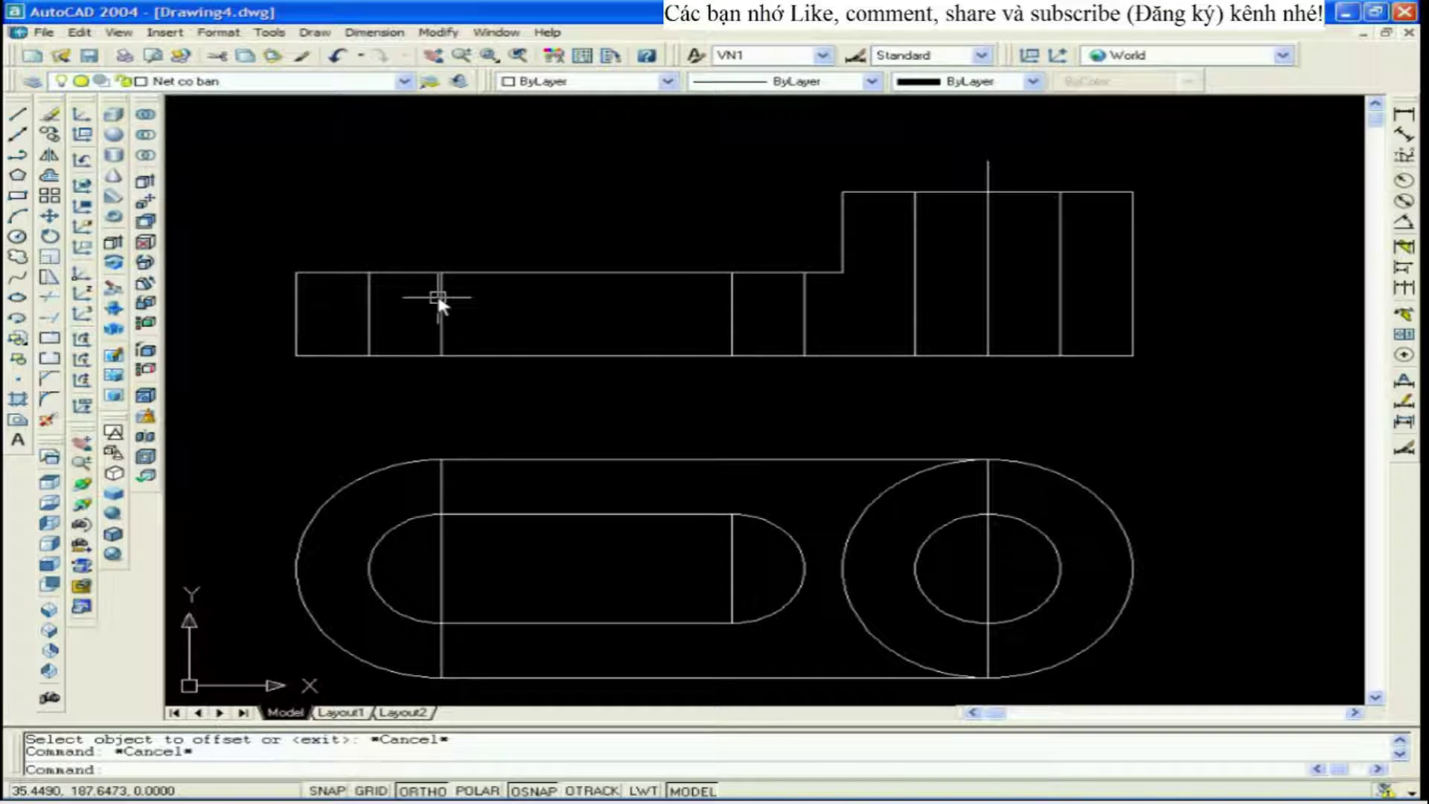
{"action": "left_click", "coordinate": [441, 298]}
{"action": "left_click", "coordinate": [442, 272]}
{"action": "left_click", "coordinate": [439, 237]}
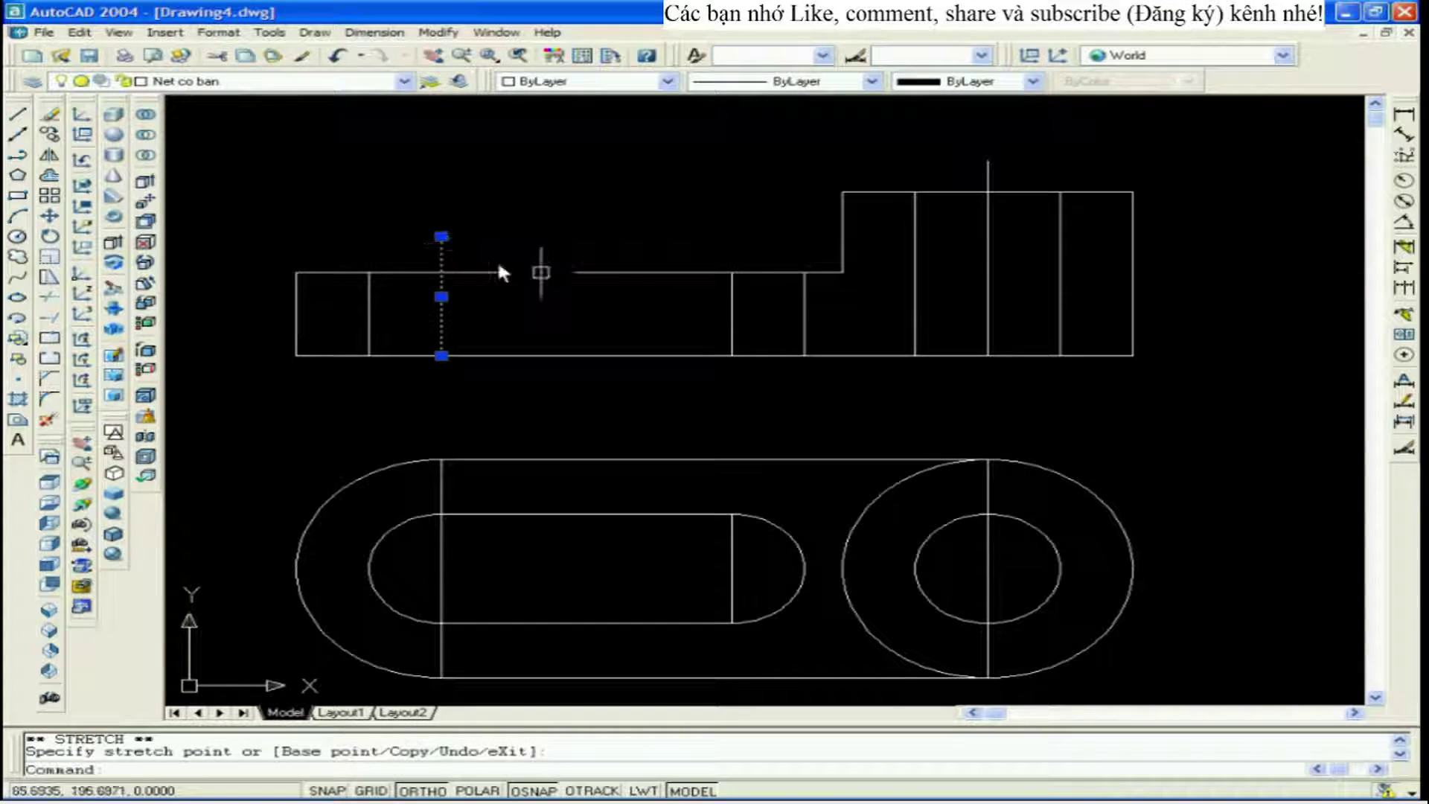
{"action": "left_click", "coordinate": [731, 313]}
{"action": "left_click", "coordinate": [731, 273]}
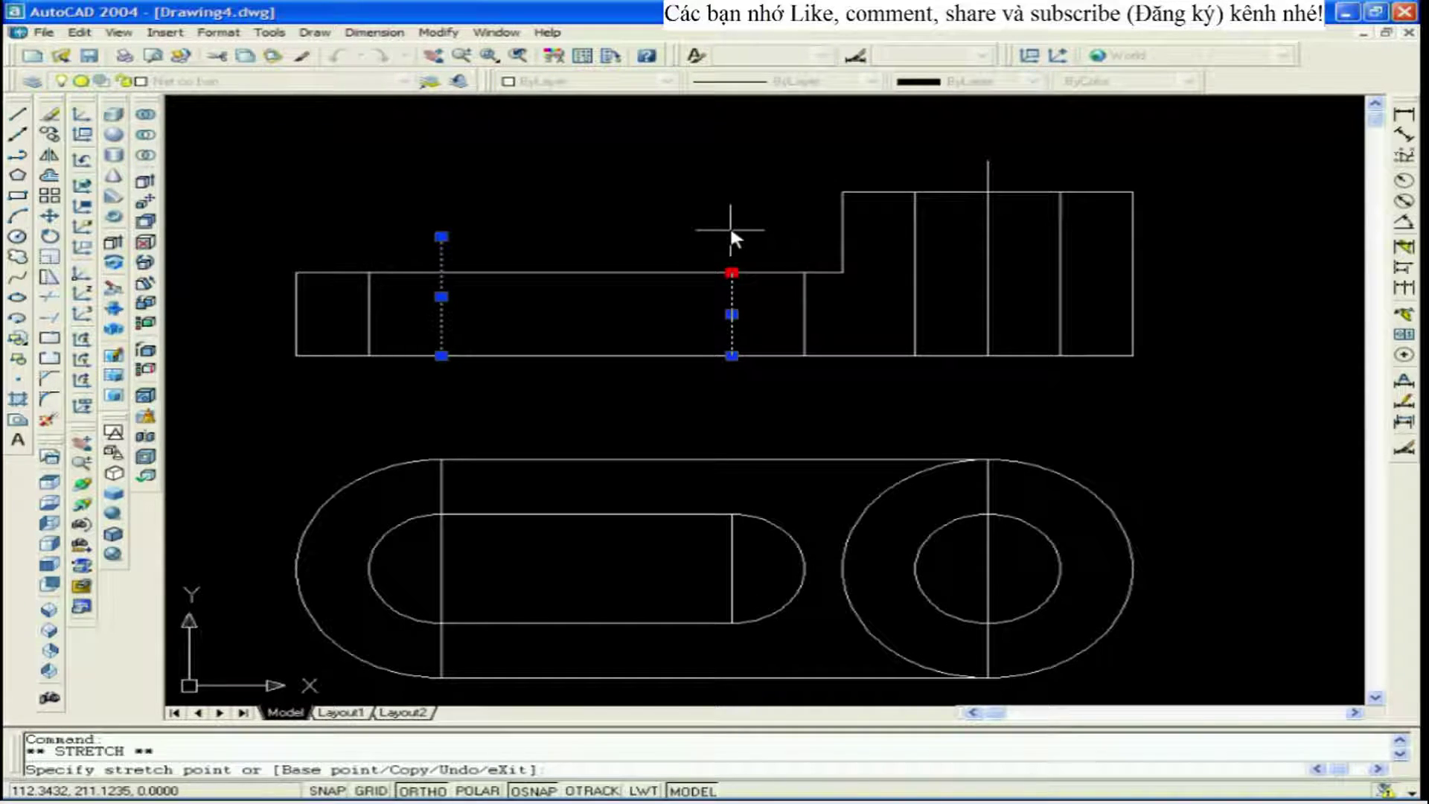
{"action": "left_click", "coordinate": [731, 237]}
{"action": "key", "text": "Escape"}
- Shift the slot-start and slot-end lines slightly down to match each other
{"action": "left_click", "coordinate": [442, 296]}
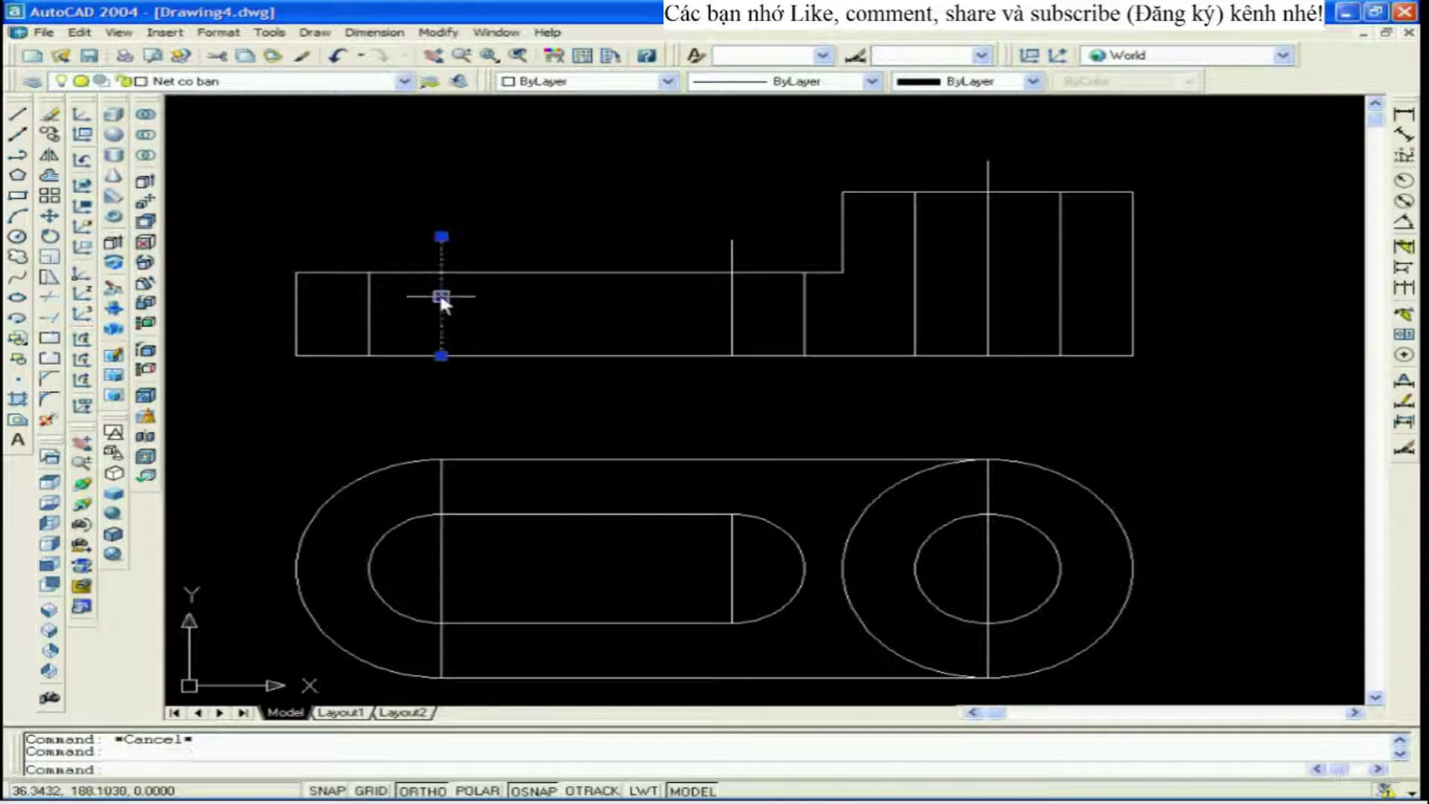
{"action": "double_click", "coordinate": [440, 327]}
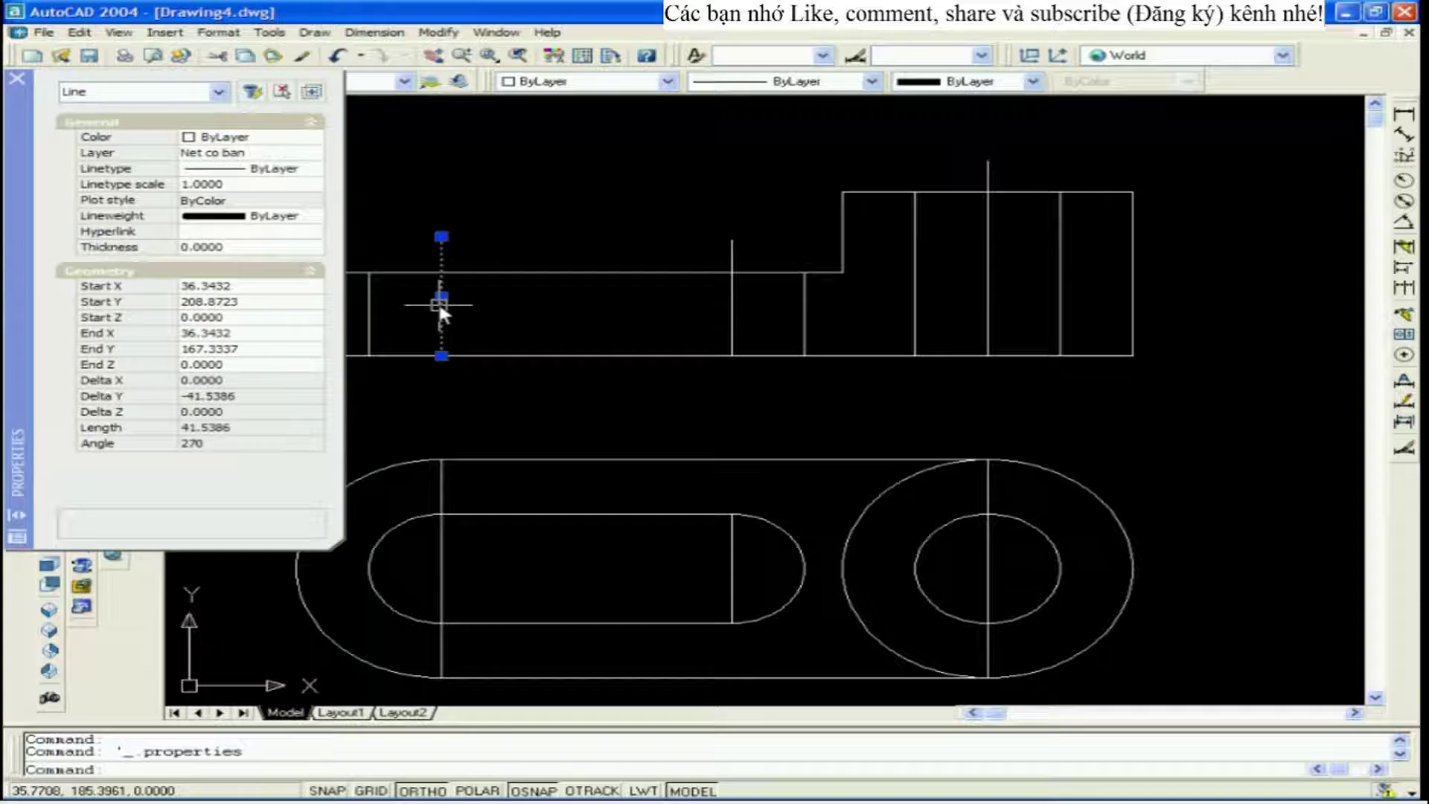
{"action": "left_click", "coordinate": [440, 296]}
{"action": "left_click", "coordinate": [441, 312]}
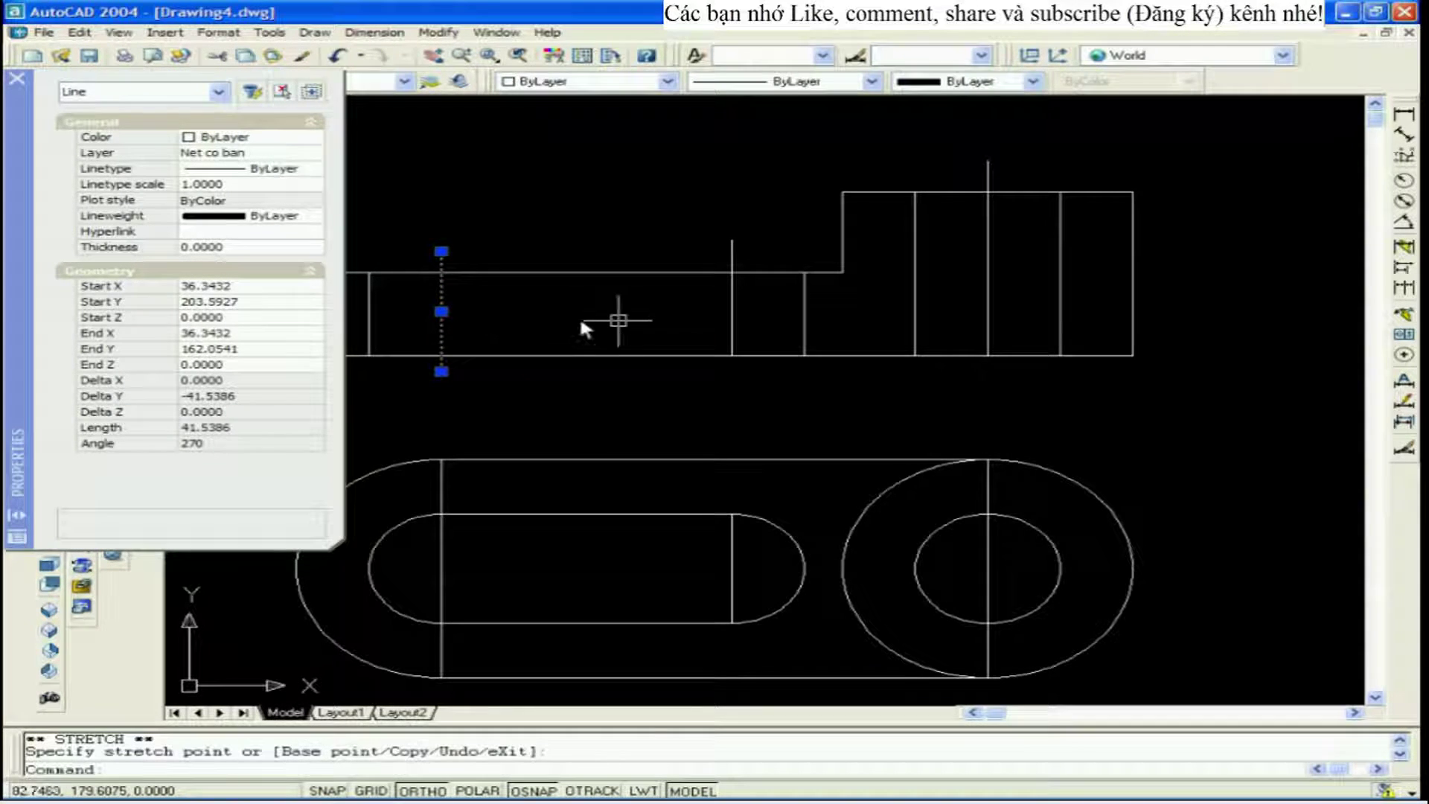
{"action": "left_click", "coordinate": [733, 294]}
{"action": "left_click", "coordinate": [731, 315]}
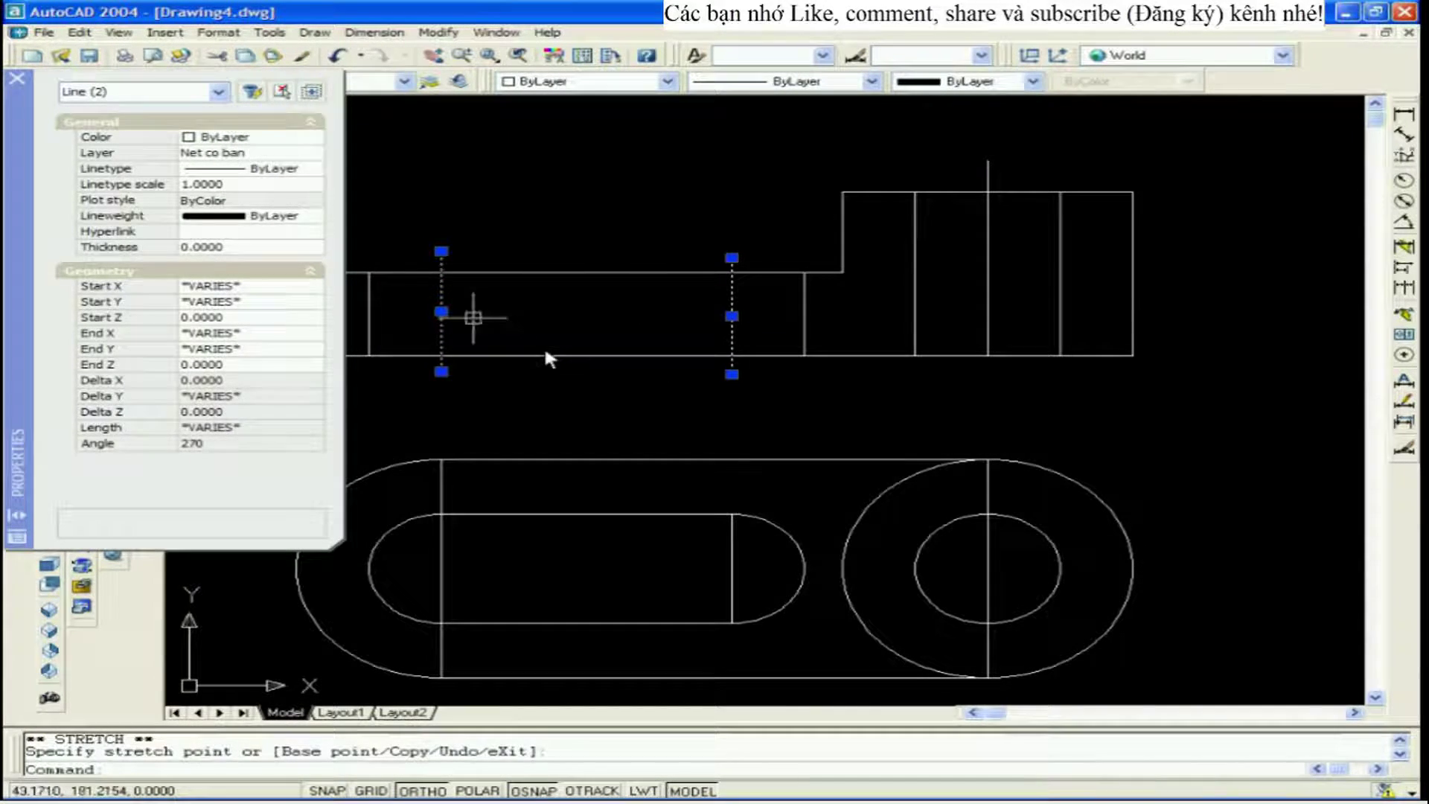
{"action": "key", "text": "Escape"}
{"action": "key", "text": "Escape"}
{"action": "key", "text": "ctrl+1"}
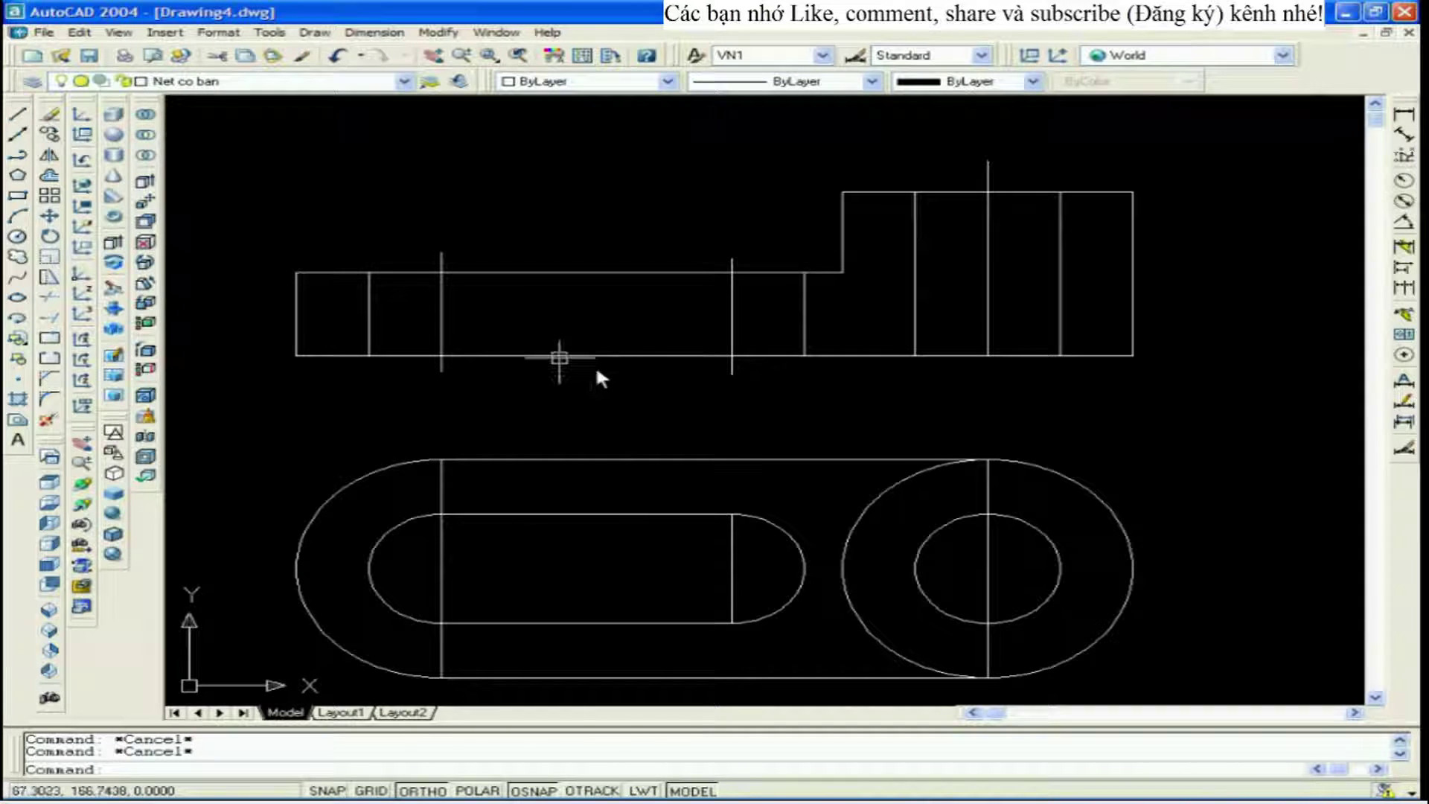
- Lengthen both slot-end lines and the hole's vertical centre line upward past the plan outline
{"action": "scroll", "coordinate": [595, 529], "scroll_direction": "down", "scroll_amount": 3}
{"action": "left_click", "coordinate": [438, 372]}
{"action": "left_click", "coordinate": [438, 314]}
{"action": "left_click", "coordinate": [436, 286]}
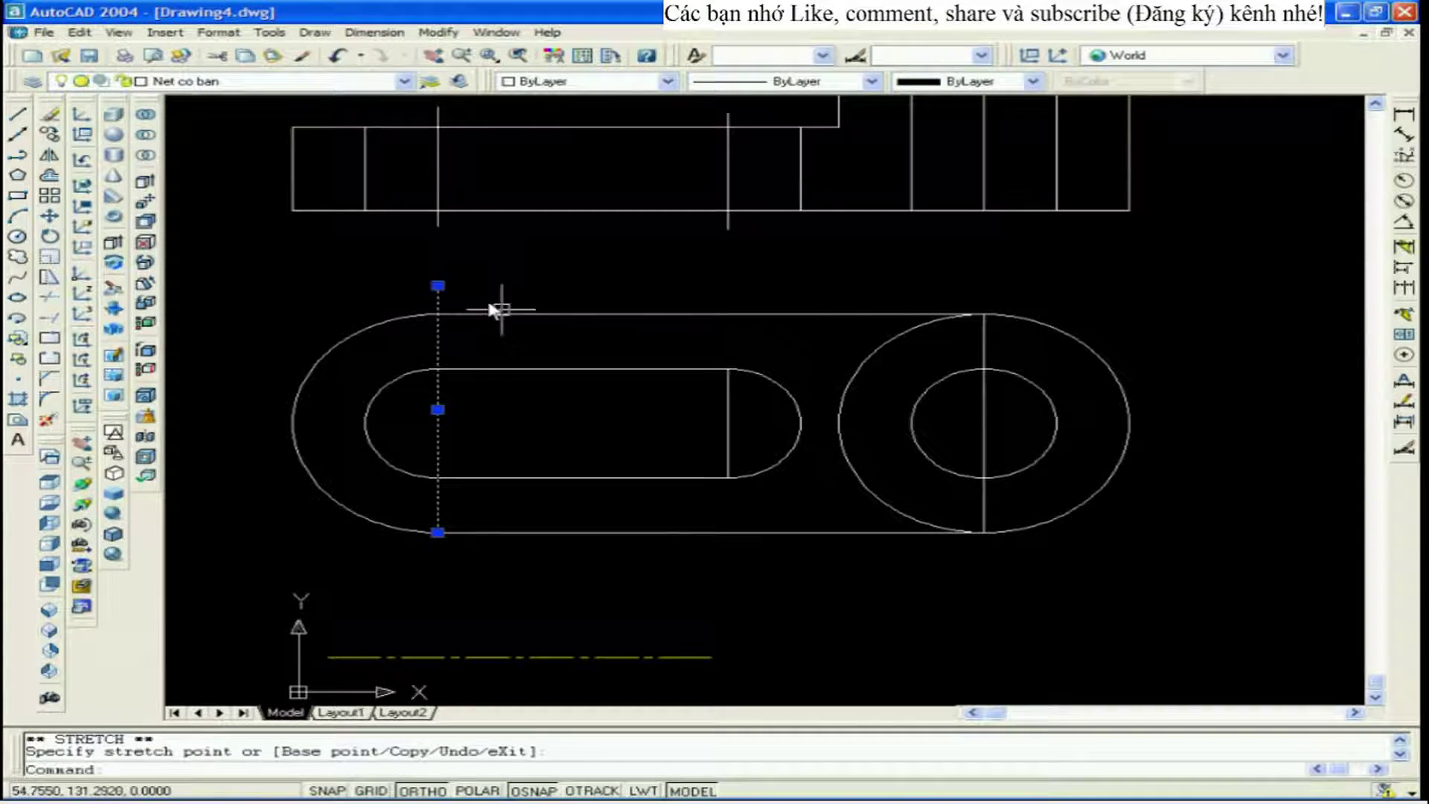
{"action": "left_click", "coordinate": [729, 393]}
{"action": "left_click", "coordinate": [728, 369]}
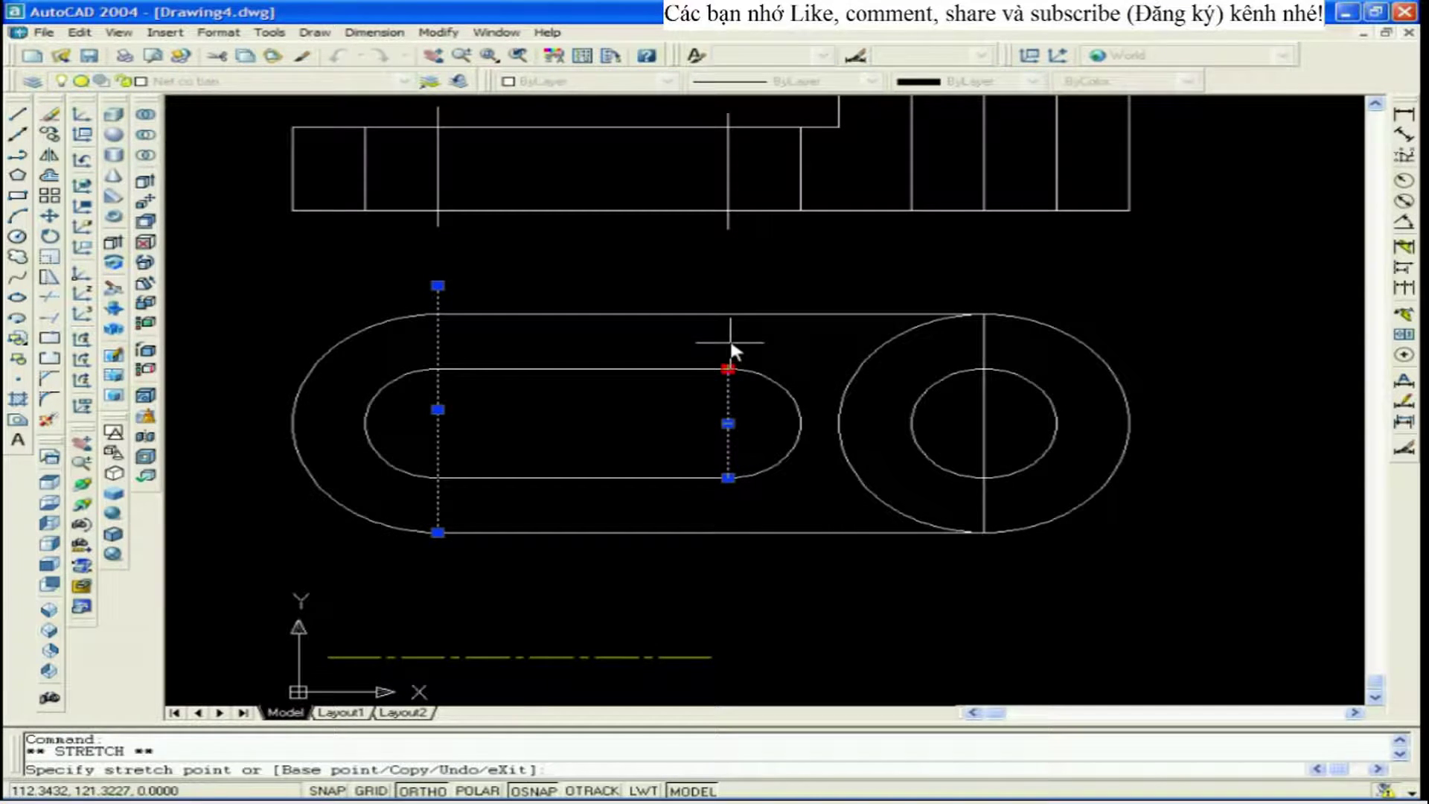
{"action": "left_click", "coordinate": [730, 341]}
{"action": "left_click", "coordinate": [981, 336]}
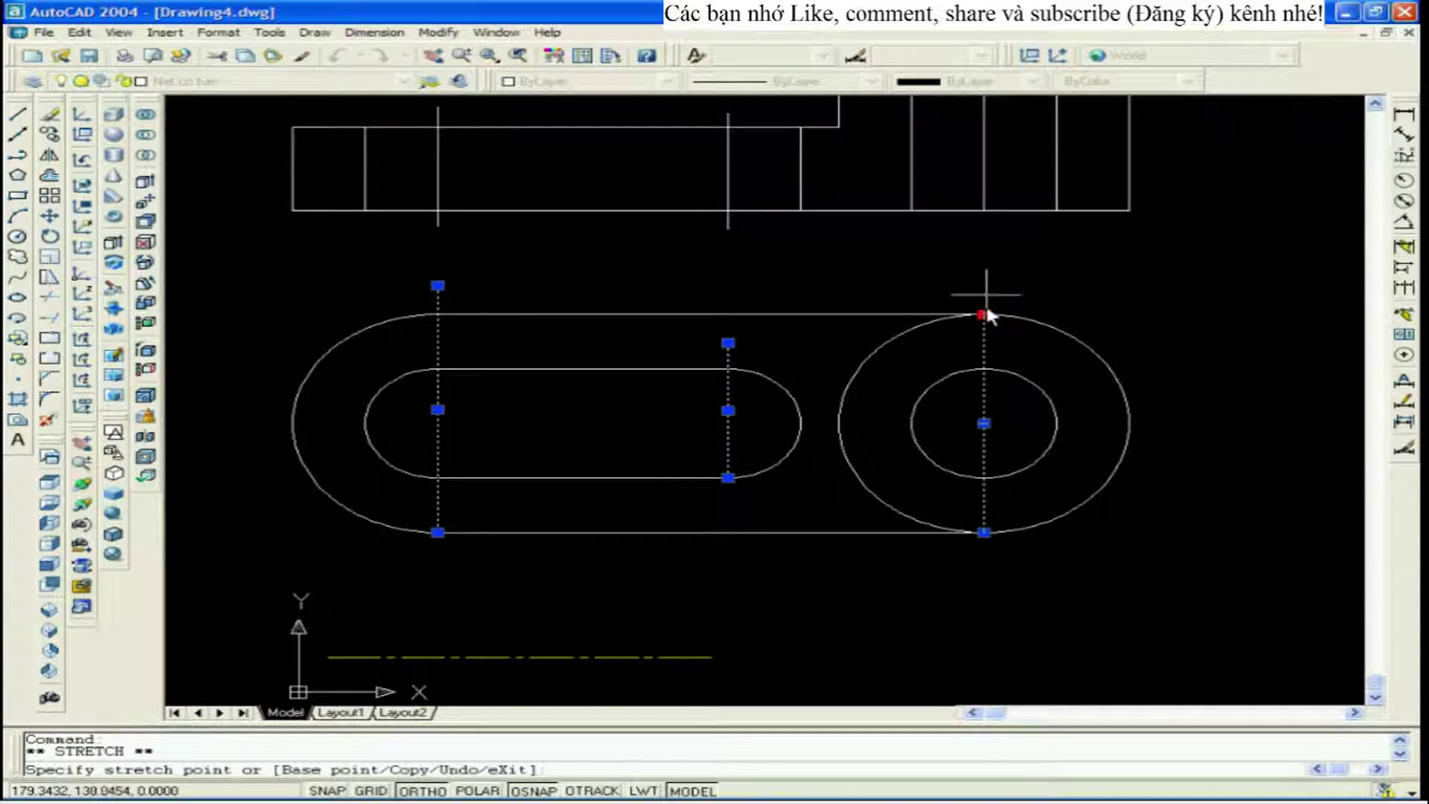
{"action": "left_click", "coordinate": [984, 284]}
{"action": "key", "text": "Escape"}
{"action": "key", "text": "Escape"}
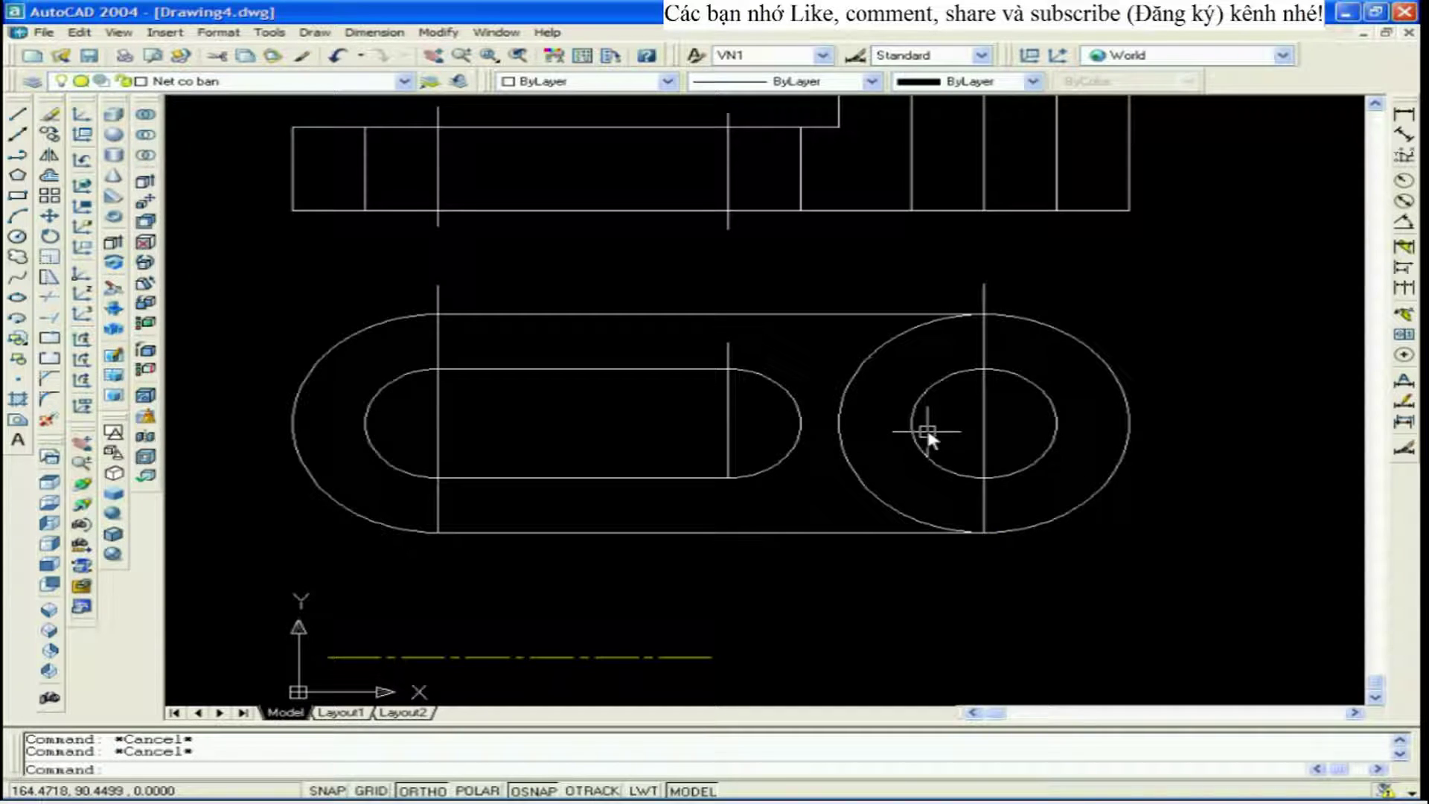
{"action": "type", "text": "l"}
{"action": "key", "text": "Return"}
- Draw a horizontal centre line leftward from the outer circle's right quadrant, shifted to overhang both ends
{"action": "left_click", "coordinate": [1130, 423]}
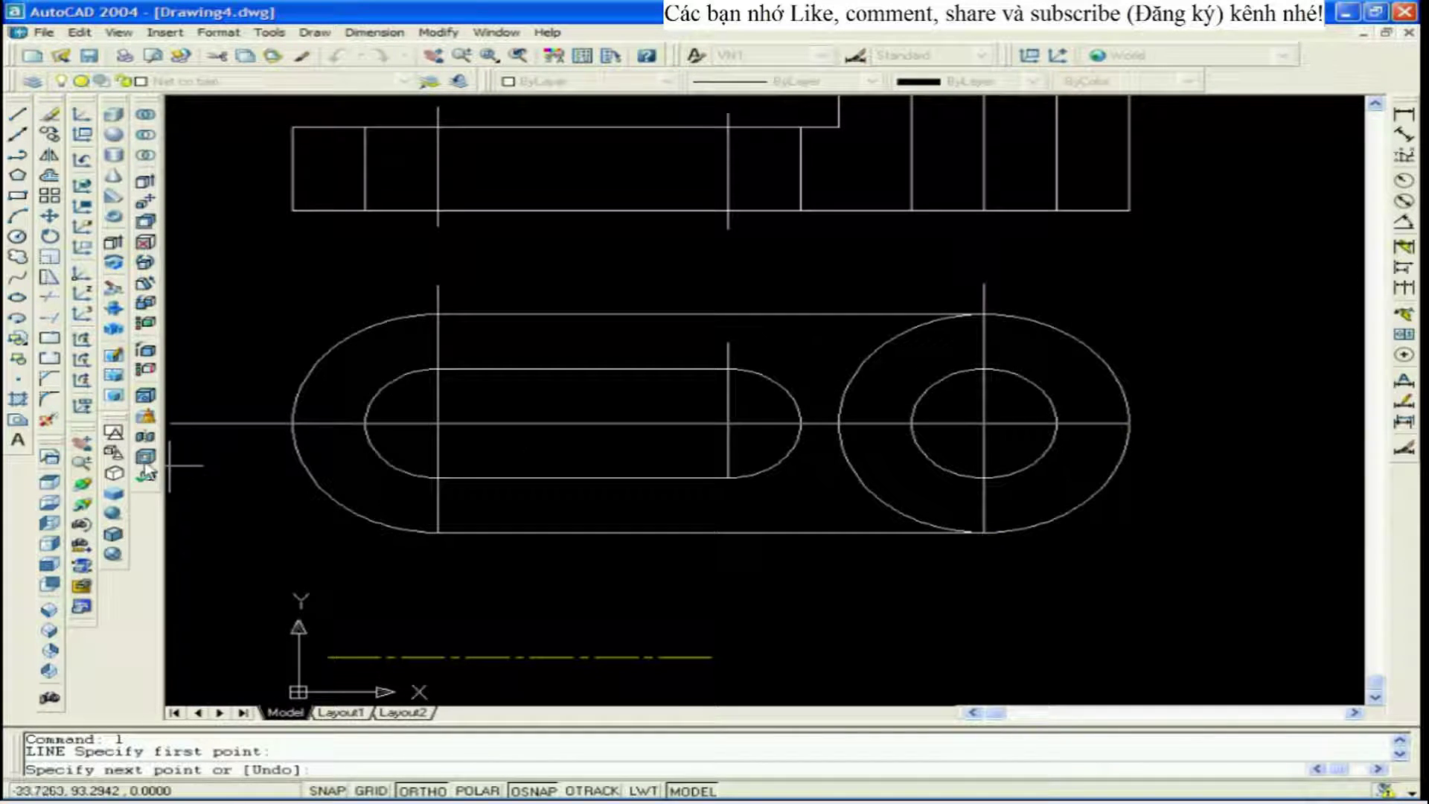
{"action": "left_click", "coordinate": [235, 427]}
{"action": "key", "text": "Return"}
{"action": "left_click", "coordinate": [537, 429]}
{"action": "left_click", "coordinate": [605, 423]}
{"action": "left_click", "coordinate": [682, 422]}
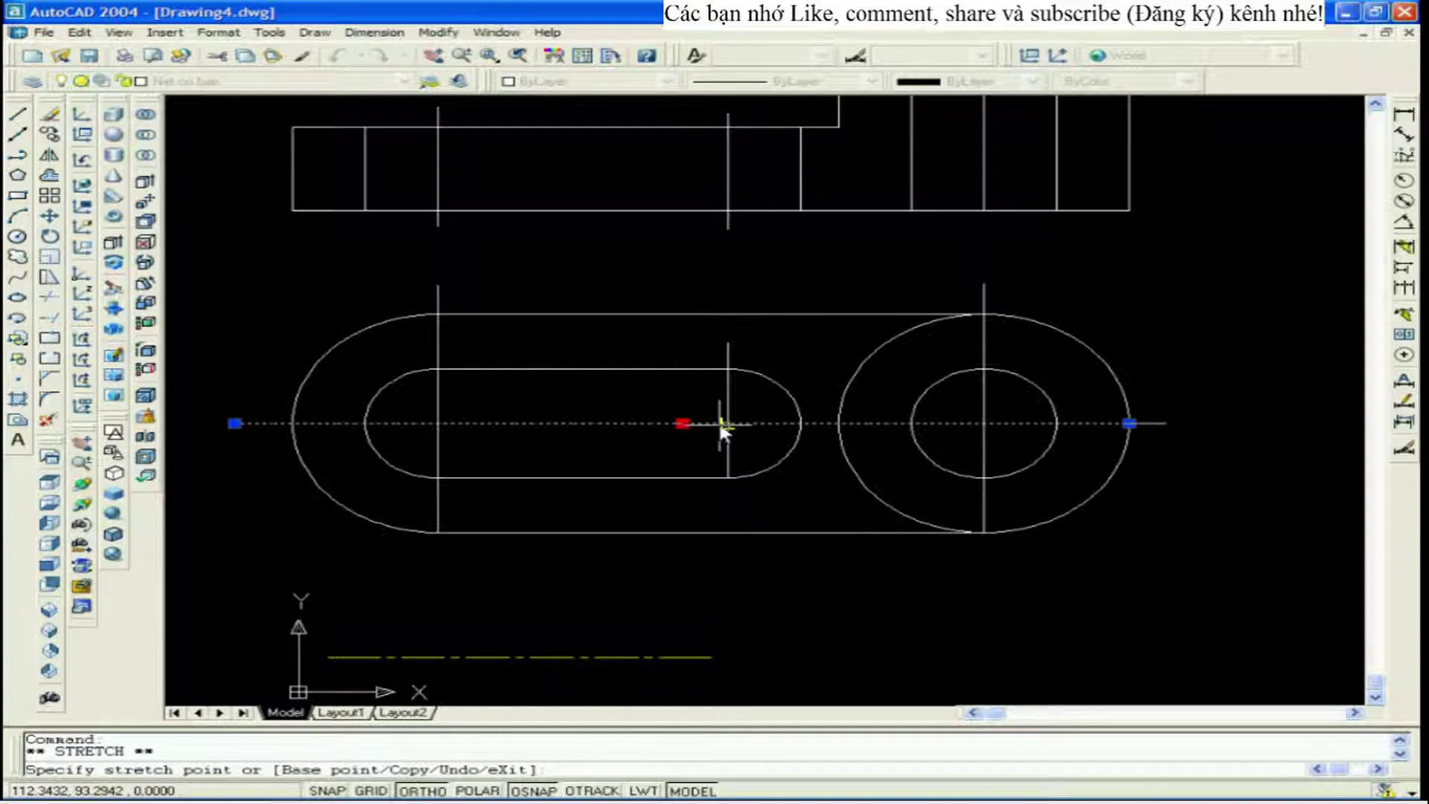
{"action": "left_click", "coordinate": [711, 423]}
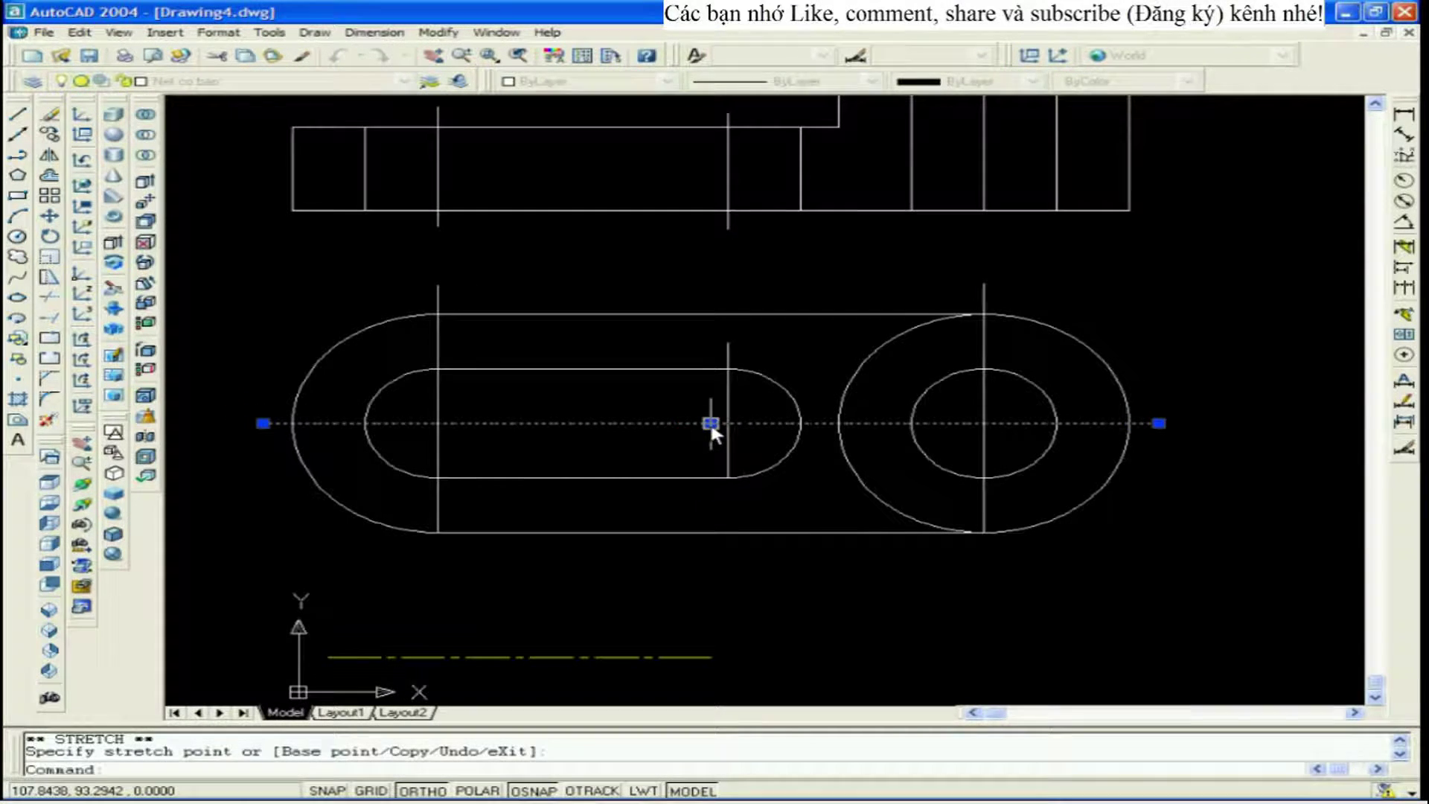
{"action": "key", "text": "Escape"}
- Grip-stretch the slot's right line across the centre line; check the left slot and hole centre lines
{"action": "left_click", "coordinate": [727, 405]}
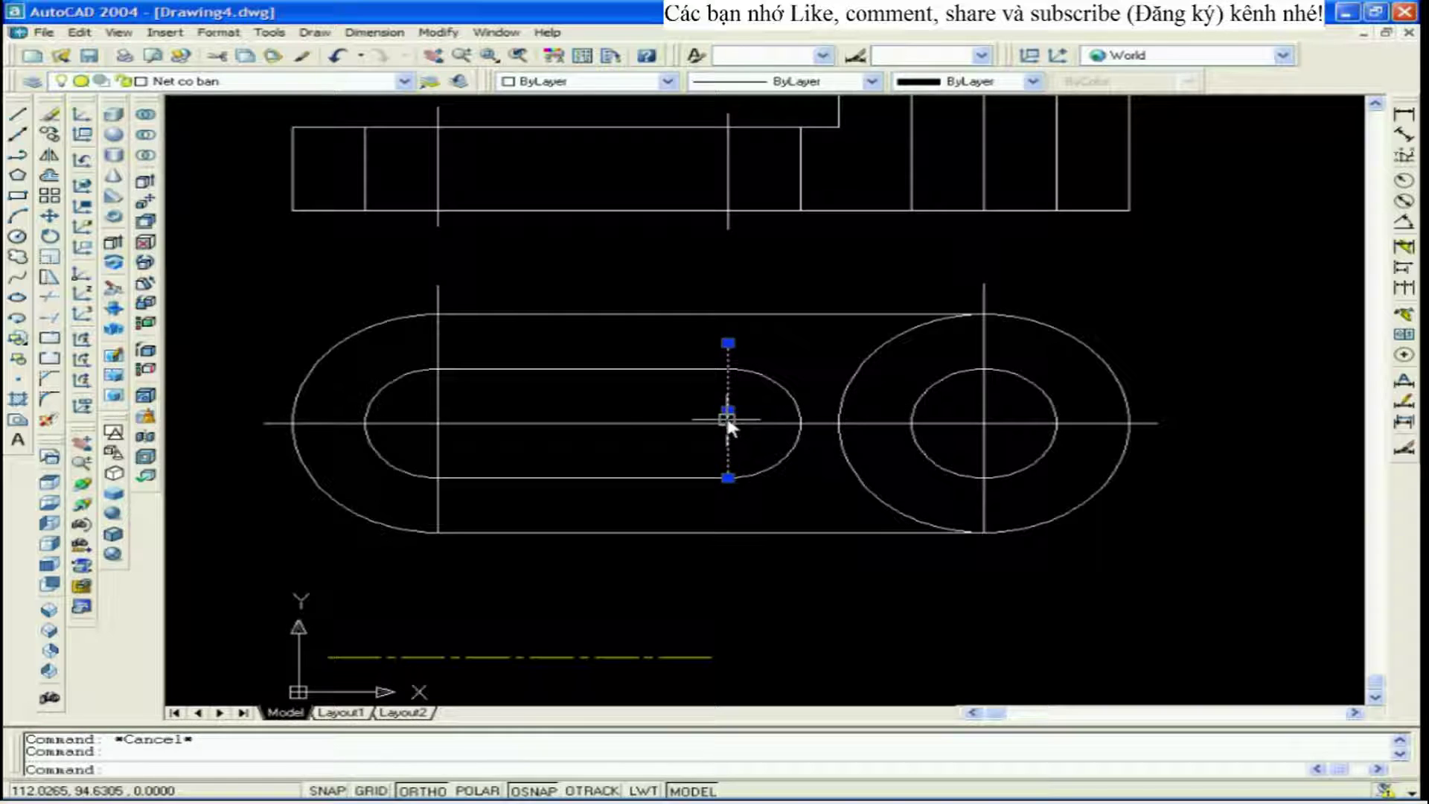
{"action": "left_click", "coordinate": [728, 423]}
{"action": "key", "text": "Escape"}
{"action": "left_click", "coordinate": [437, 394]}
{"action": "left_click", "coordinate": [437, 424]}
{"action": "key", "text": "Escape"}
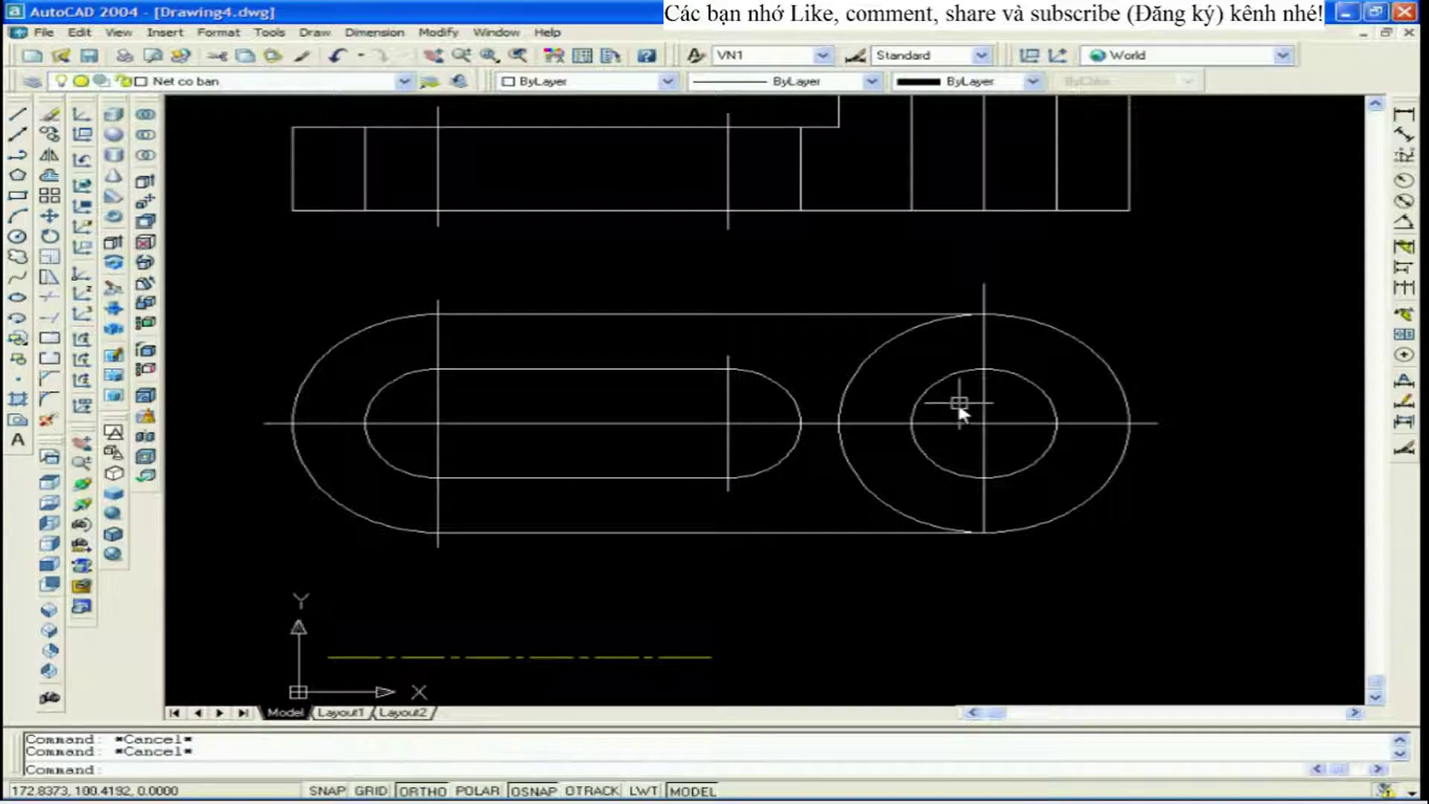
{"action": "left_click", "coordinate": [981, 399]}
{"action": "left_click", "coordinate": [984, 408]}
{"action": "key", "text": "Escape"}
{"action": "key", "text": "Escape"}
{"action": "scroll", "coordinate": [878, 380], "scroll_direction": "down", "scroll_amount": 2}
{"action": "mouse_move", "coordinate": [903, 386]}
{"action": "middle_mouse_down"}
{"action": "mouse_move", "coordinate": [854, 402]}
{"action": "mouse_move", "coordinate": [920, 369]}
{"action": "middle_mouse_up"}
{"action": "scroll", "coordinate": [812, 428], "scroll_direction": "up", "scroll_amount": 3}
{"action": "left_click", "coordinate": [842, 417]}
- Move the slot line and horizontal centre line onto the duong tam layer
{"action": "left_click", "coordinate": [776, 360]}
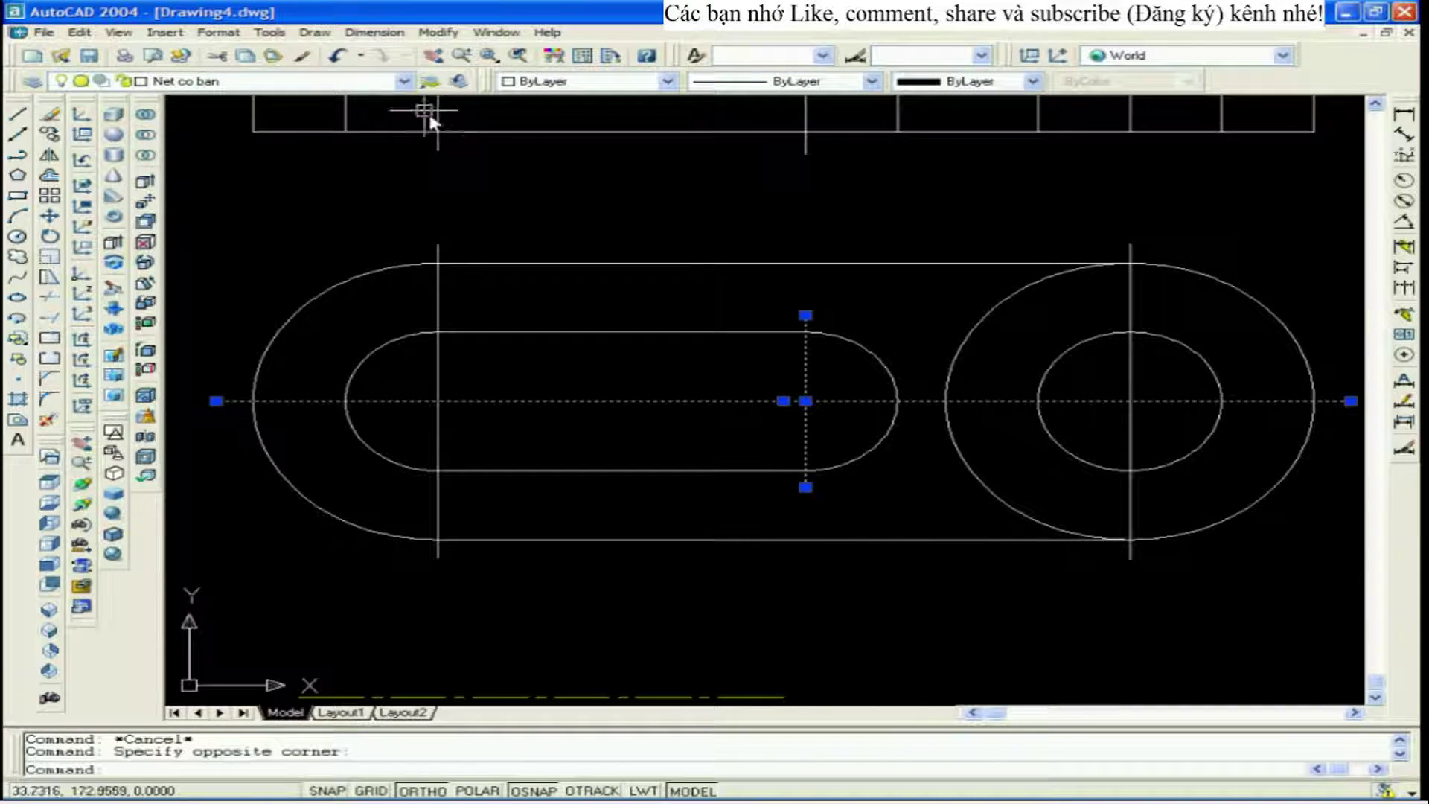
{"action": "left_click", "coordinate": [403, 81]}
{"action": "left_click", "coordinate": [190, 115]}
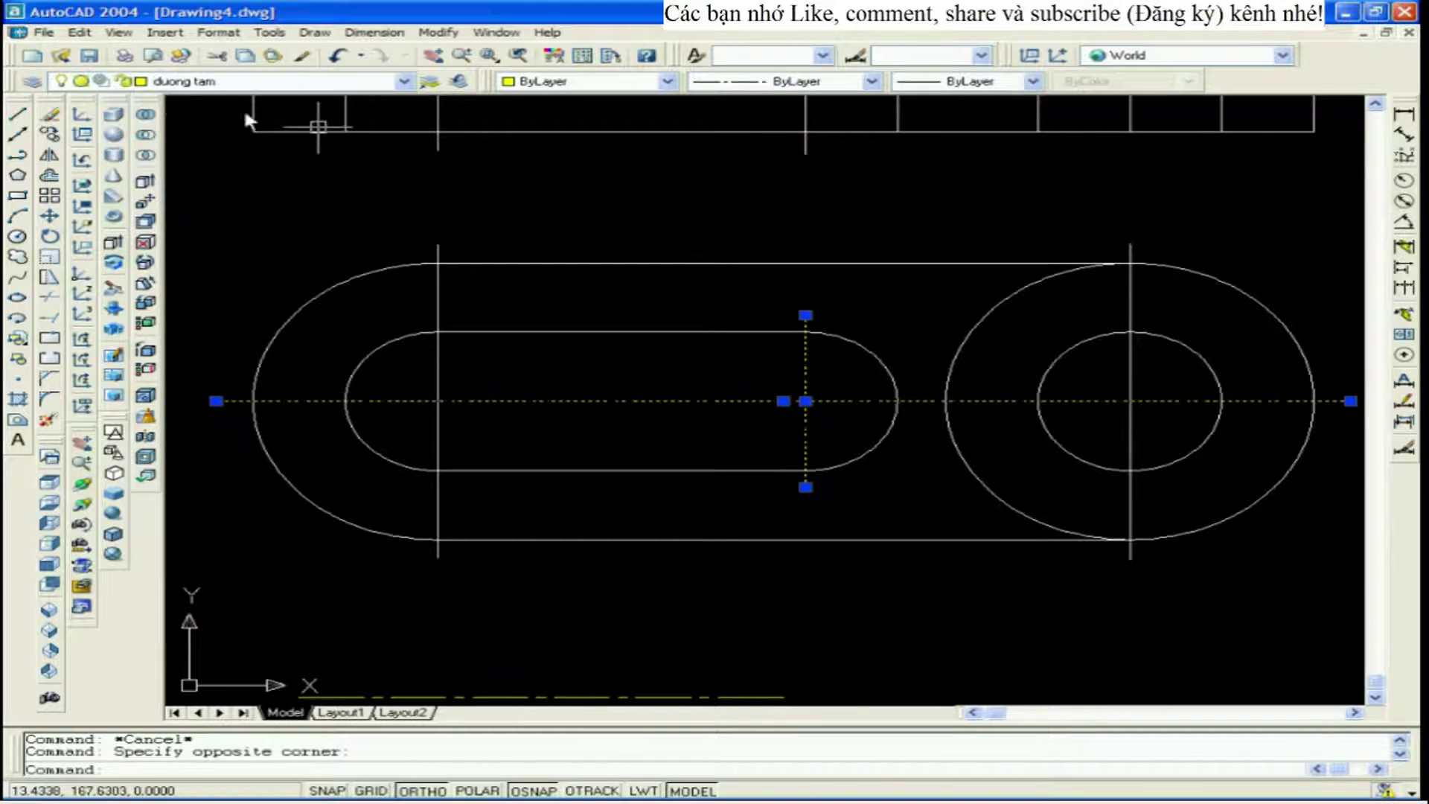
{"action": "key", "text": "Escape"}
{"action": "key", "text": "Escape"}
{"action": "type", "text": "ma"}
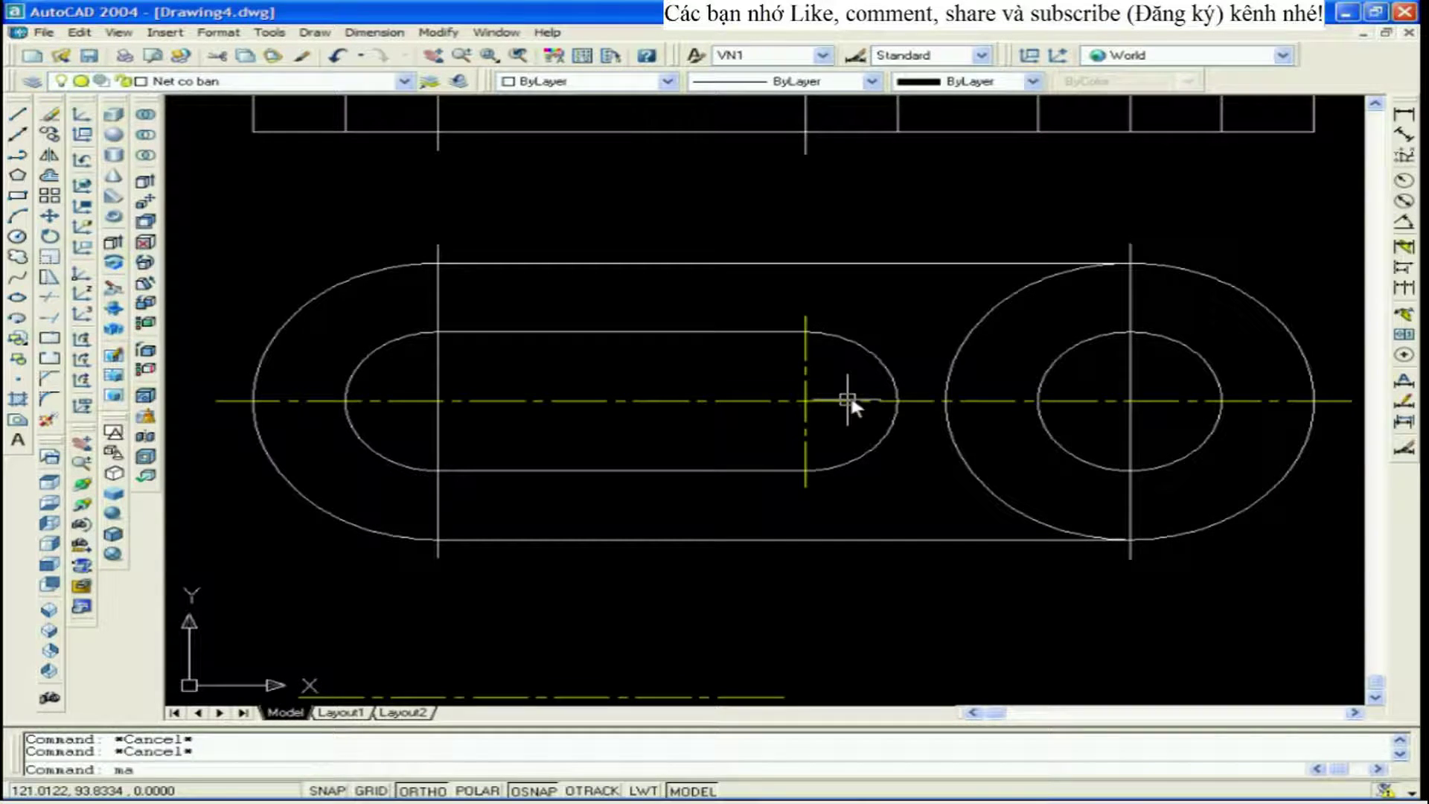
- Match the other vertical lines, including the upper view's right line, to the yellow centre line
{"action": "key", "text": "Return"}
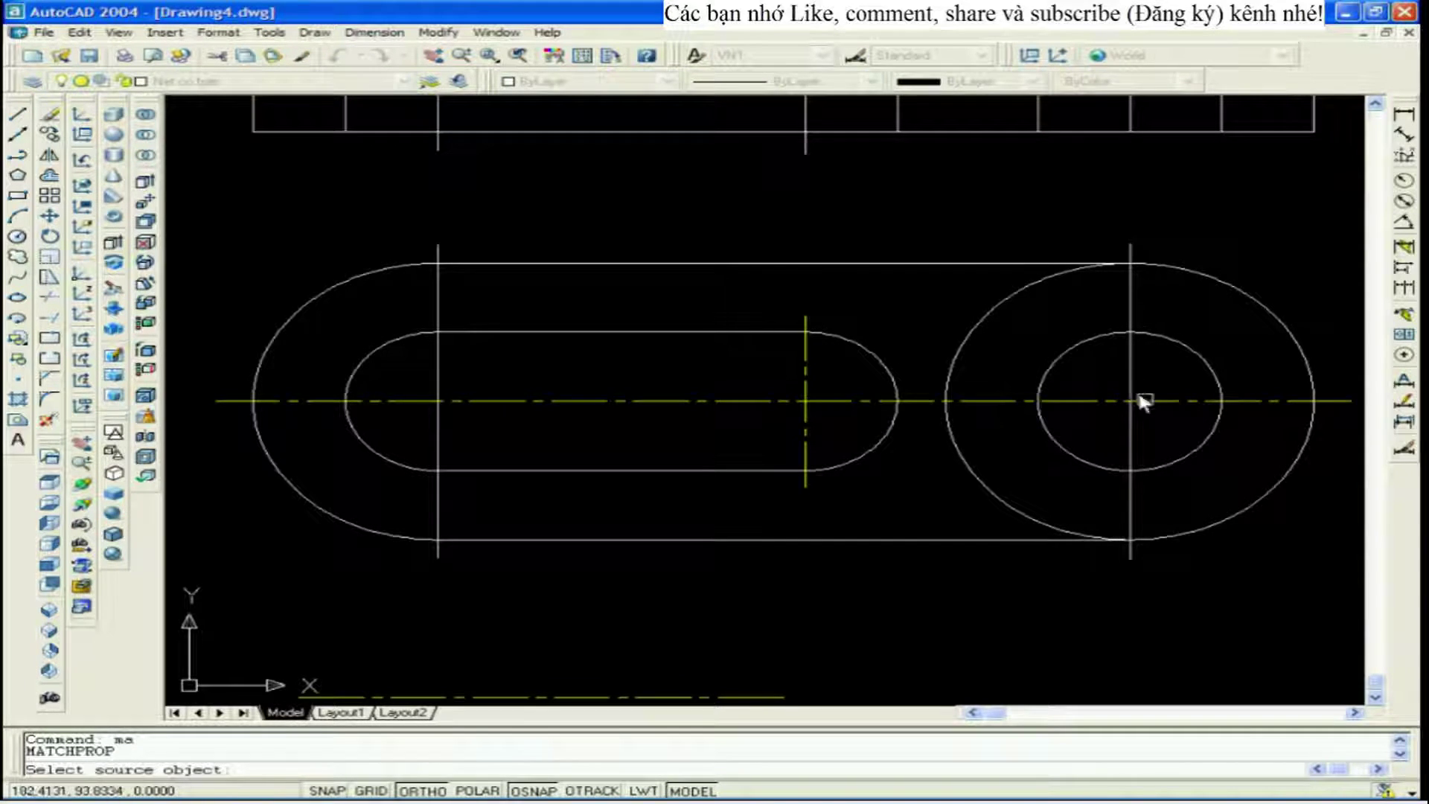
{"action": "left_click", "coordinate": [1144, 402]}
{"action": "left_click", "coordinate": [438, 359]}
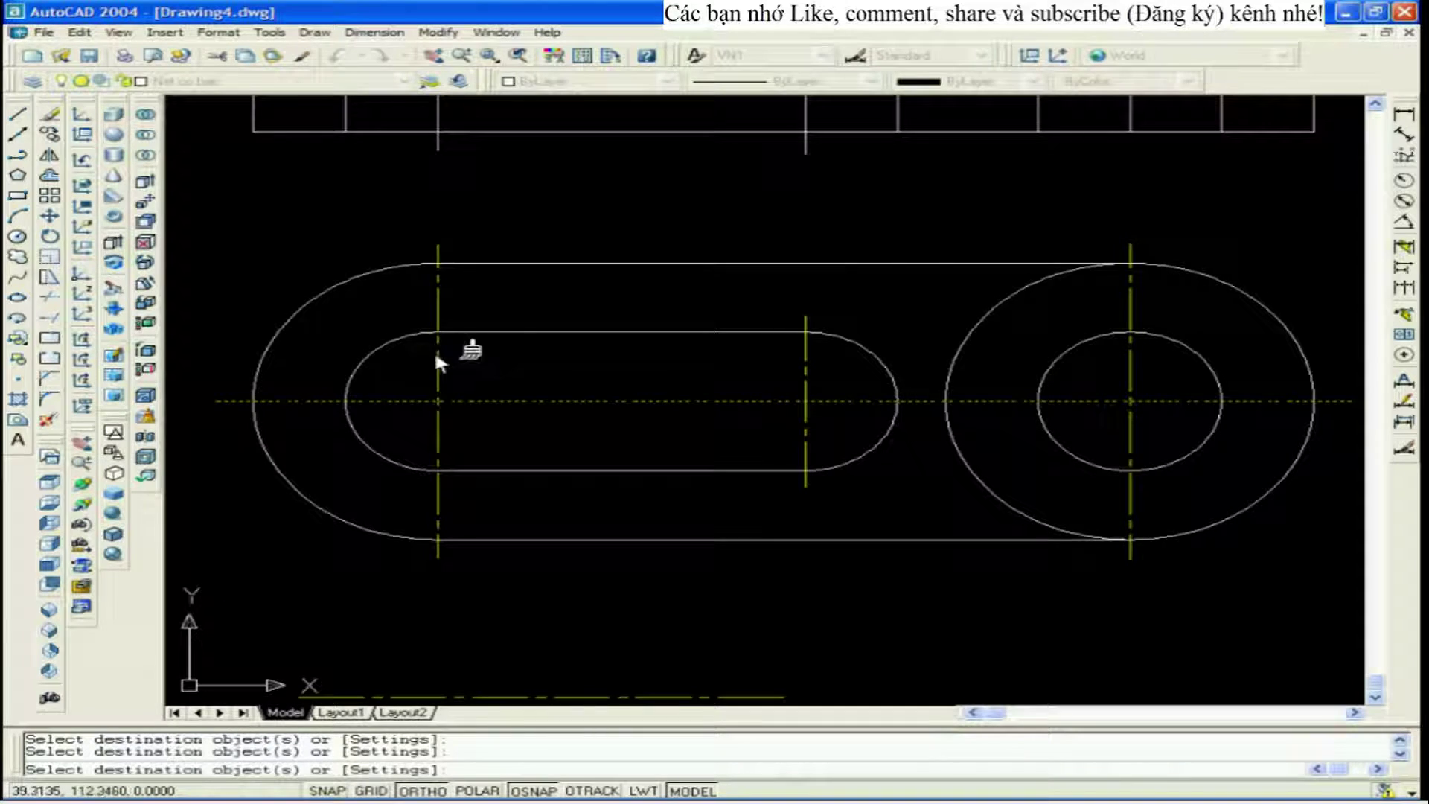
{"action": "middle_click_drag", "start_coordinate": [500, 165], "coordinate": [586, 381]}
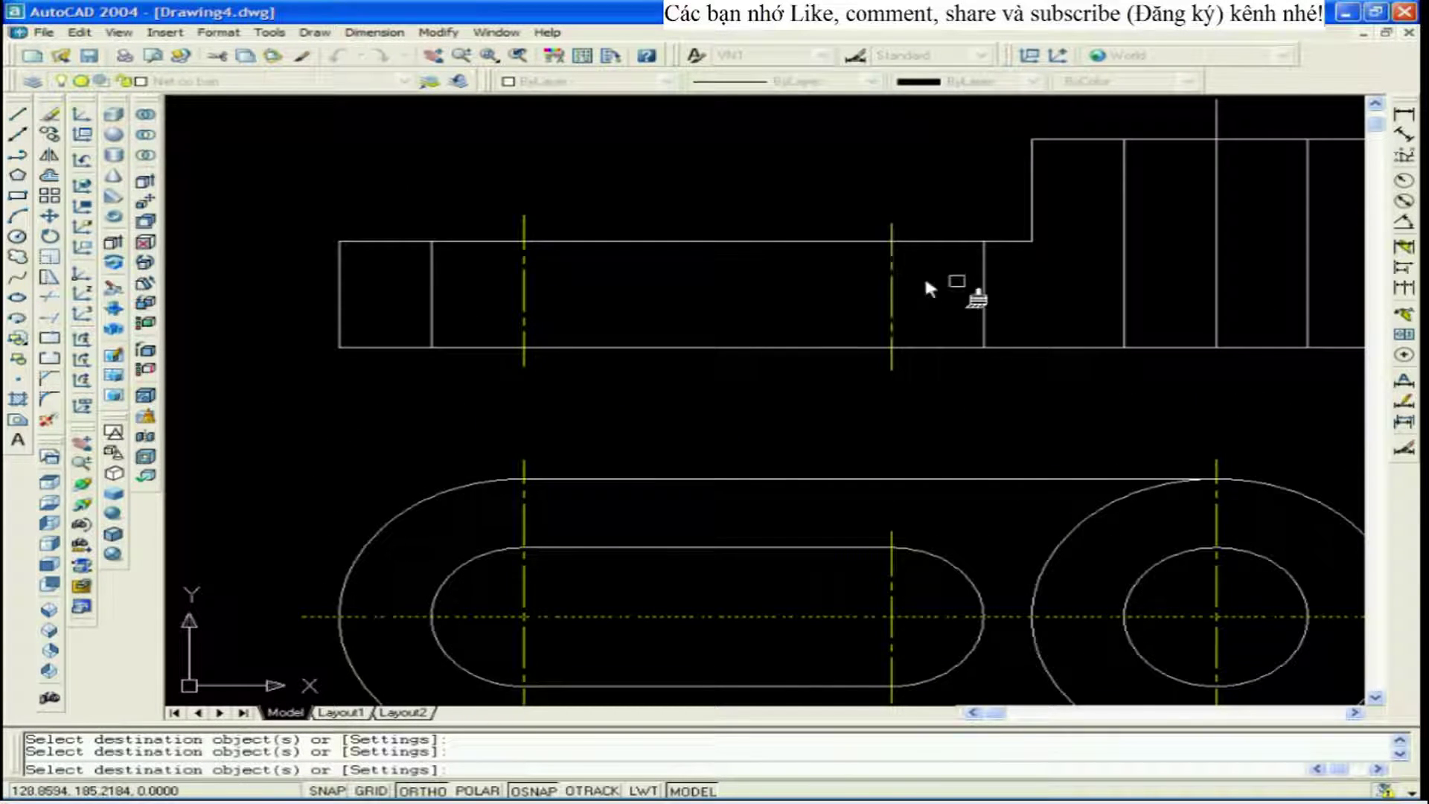
{"action": "left_click", "coordinate": [1215, 257]}
{"action": "key", "text": "Return"}
{"action": "left_click", "coordinate": [1217, 223]}
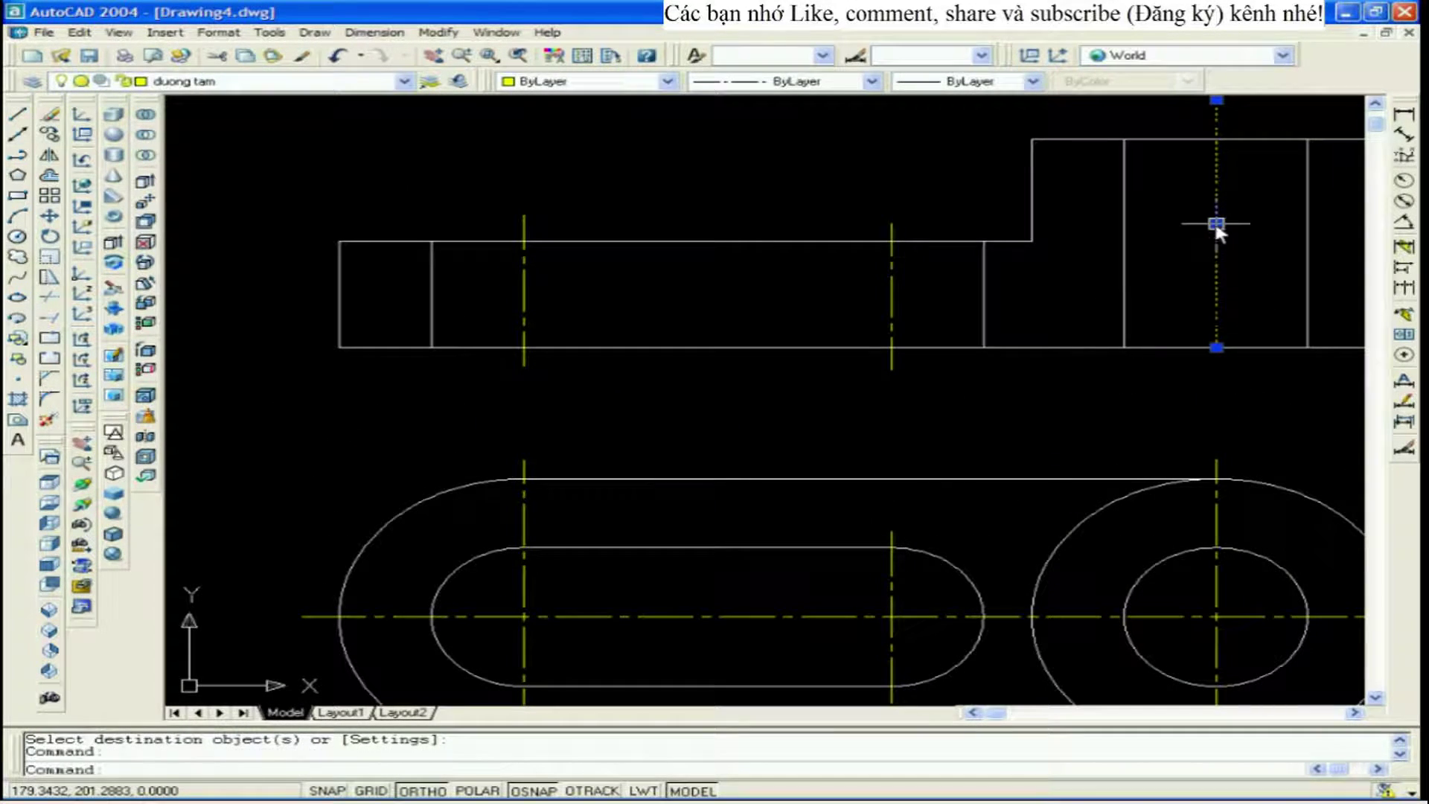
{"action": "key", "text": "Escape"}
{"action": "key", "text": "Escape"}
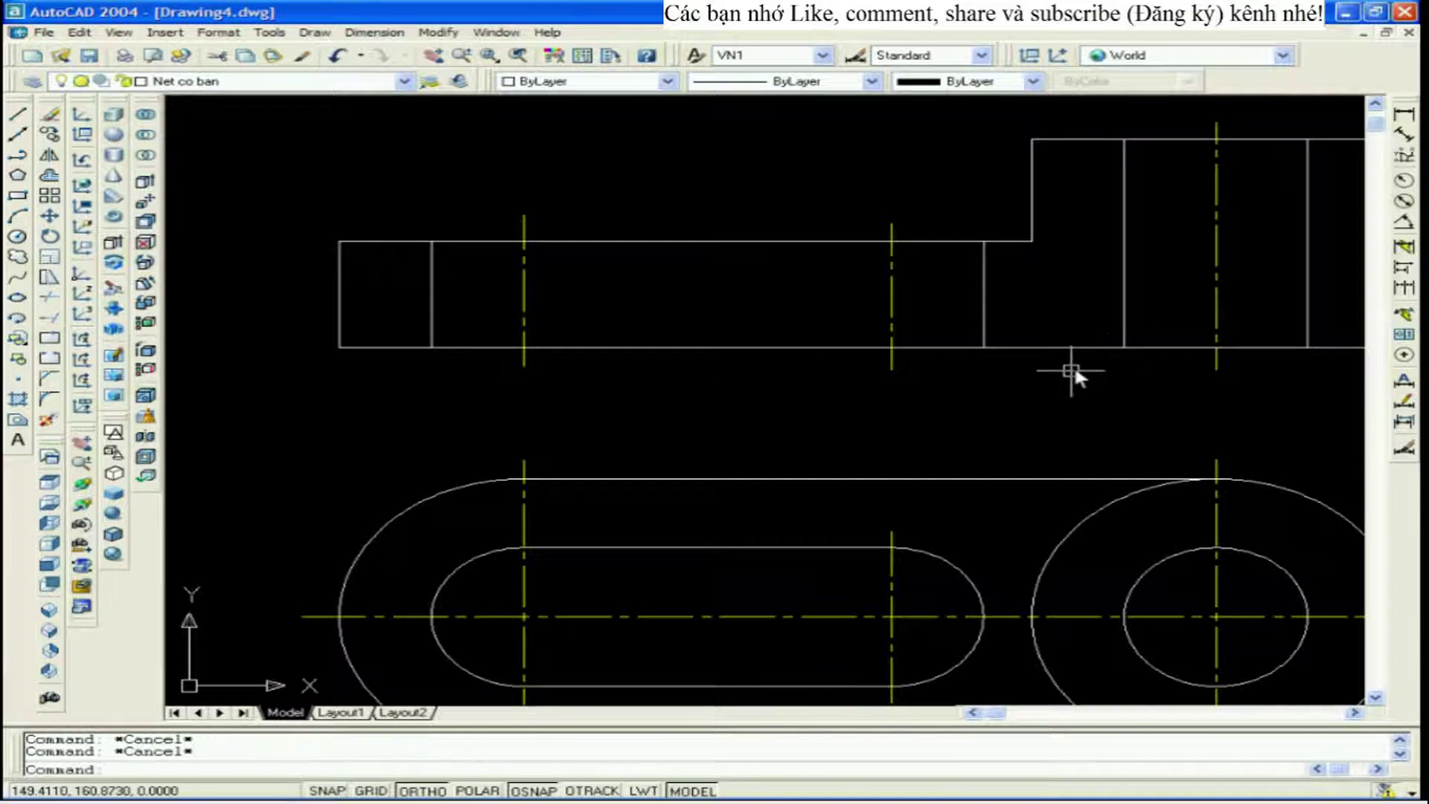
- Erase the stray dashed line below the views
{"action": "middle_click_drag", "start_coordinate": [1074, 364], "coordinate": [740, 319]}
{"action": "scroll", "coordinate": [759, 350], "scroll_direction": "down", "scroll_amount": 3}
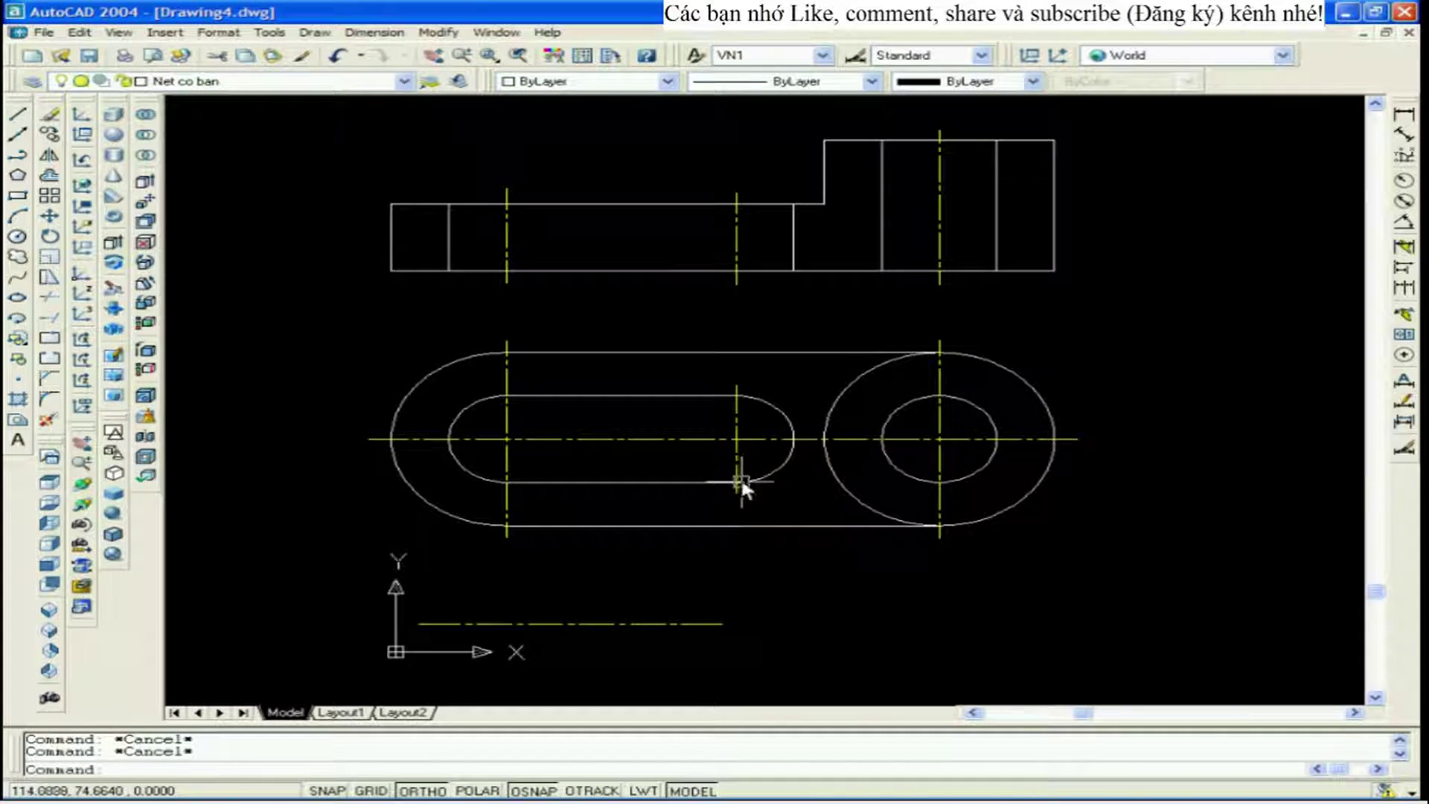
{"action": "left_click", "coordinate": [740, 660]}
{"action": "left_click", "coordinate": [632, 600]}
{"action": "key", "text": "Delete"}
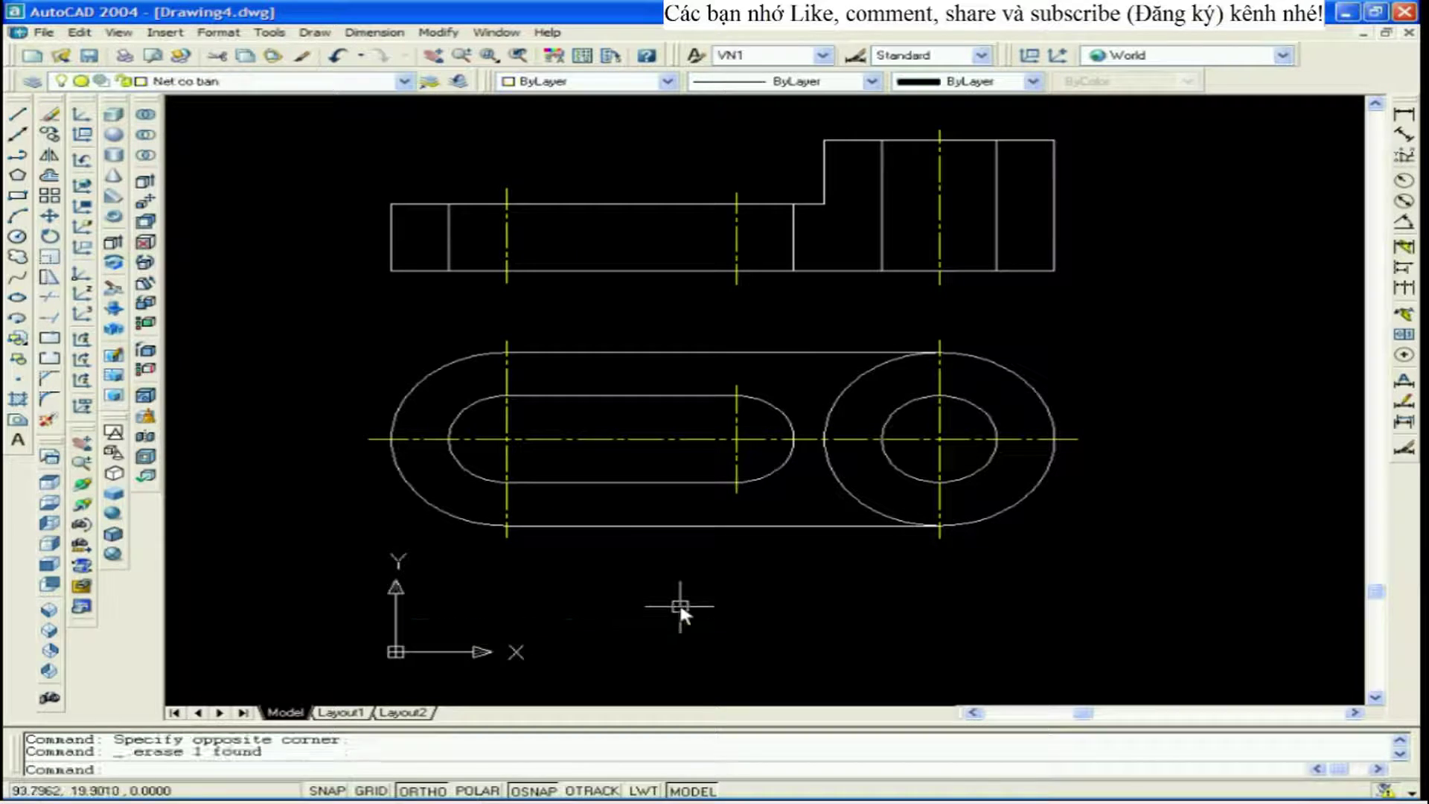
- Set the linetype scale (LTSCALE) to 18
{"action": "type", "text": "lts"}
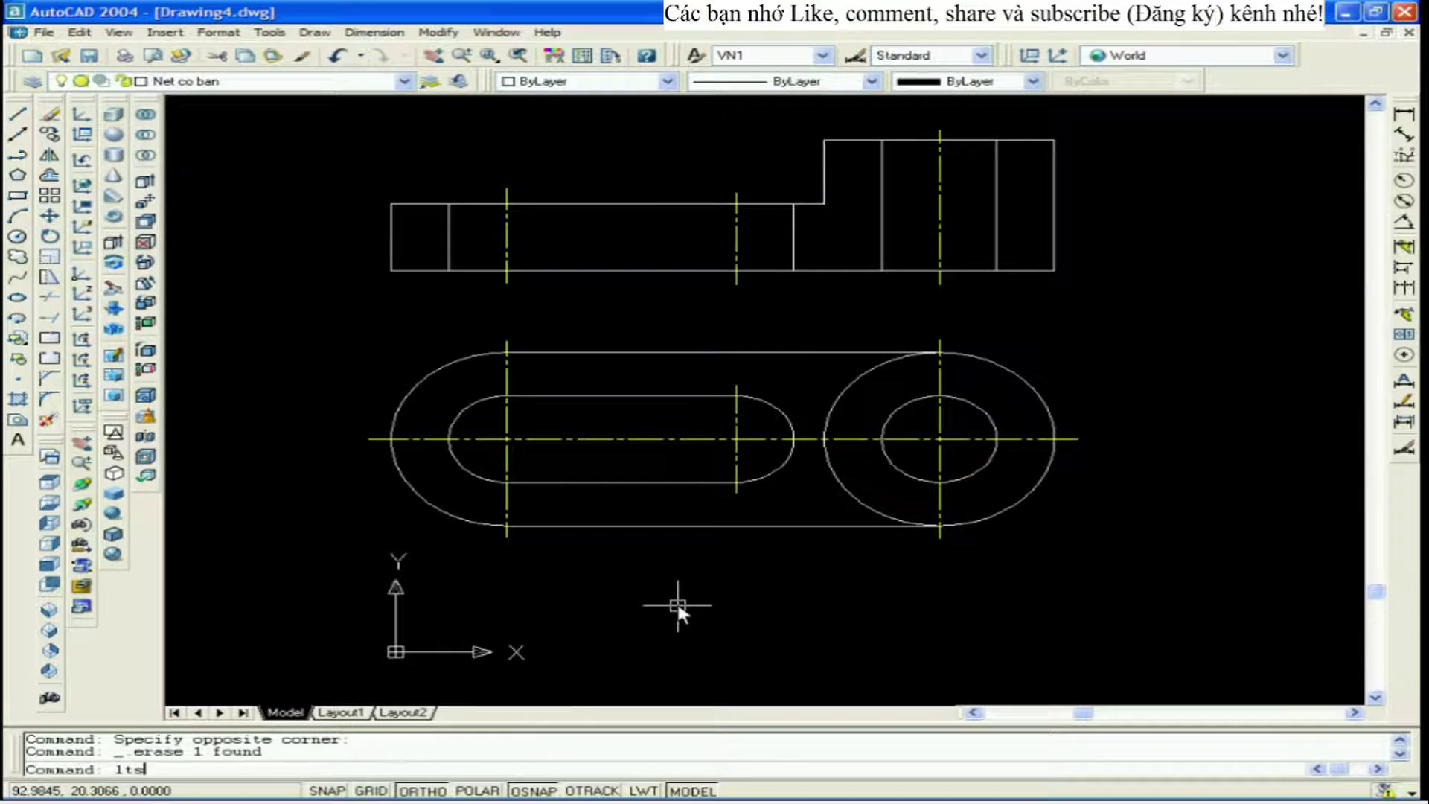
{"action": "key", "text": "Return"}
{"action": "type", "text": "1"}
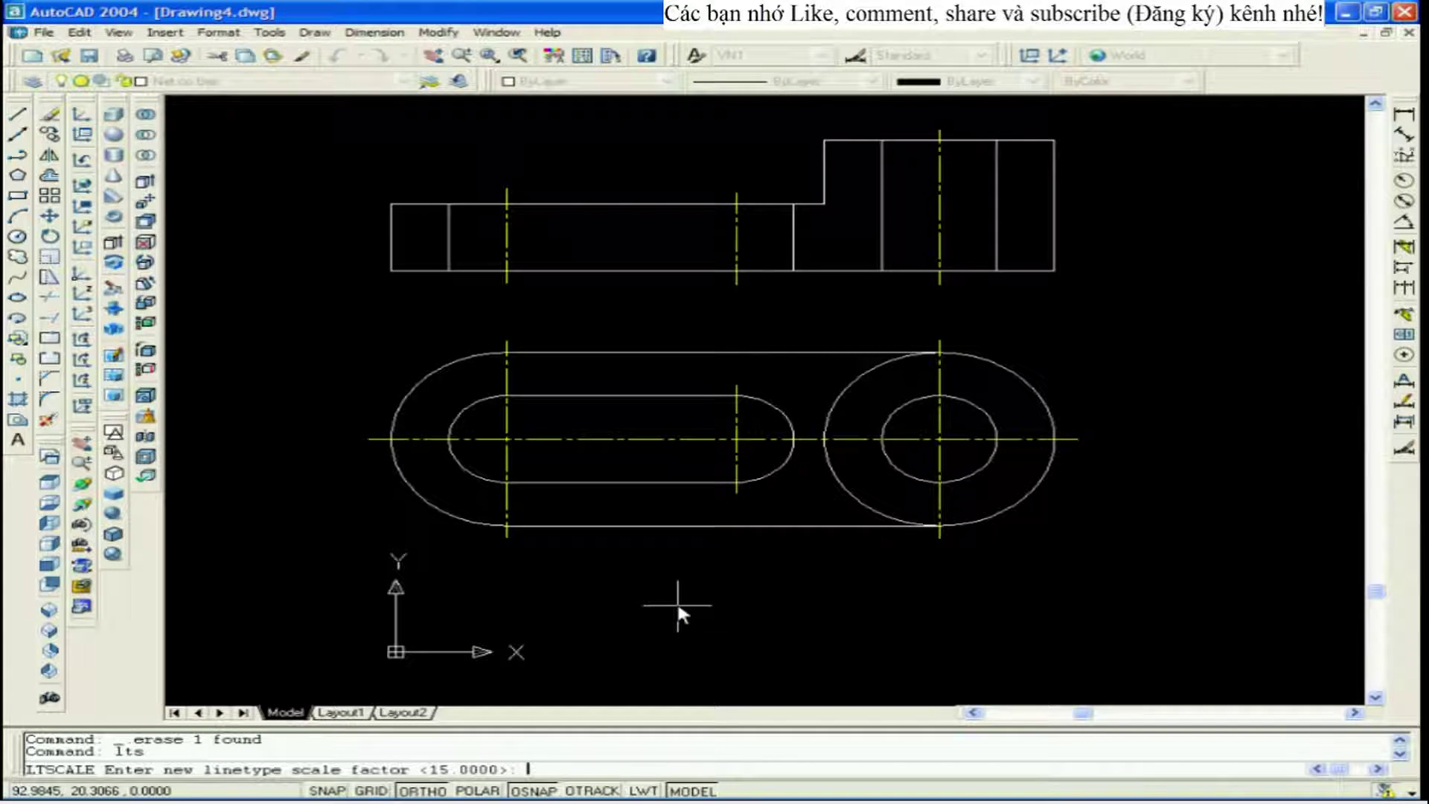
{"action": "type", "text": "8"}
{"action": "key", "text": "Return"}
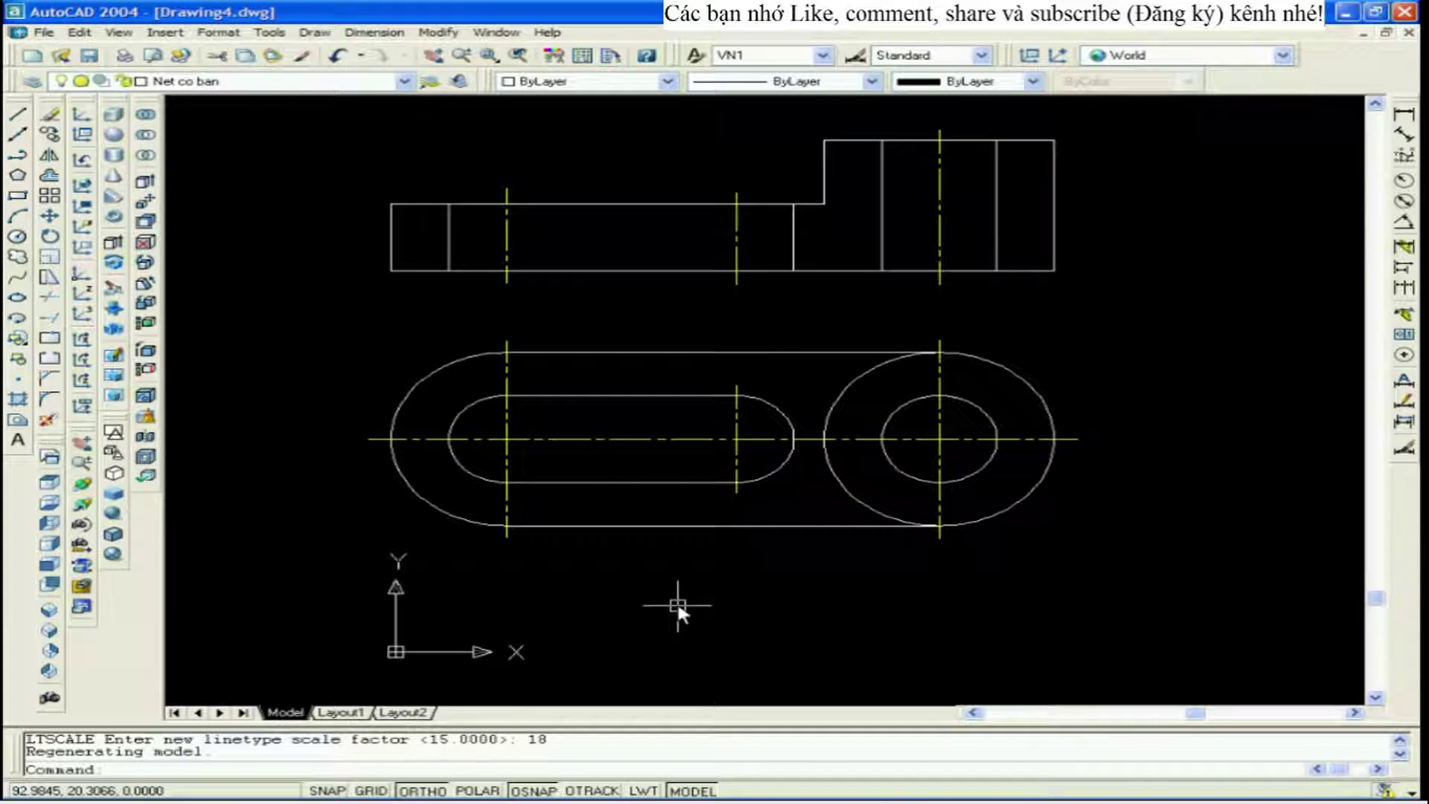
{"action": "scroll", "coordinate": [505, 231], "scroll_direction": "up", "scroll_amount": 1}
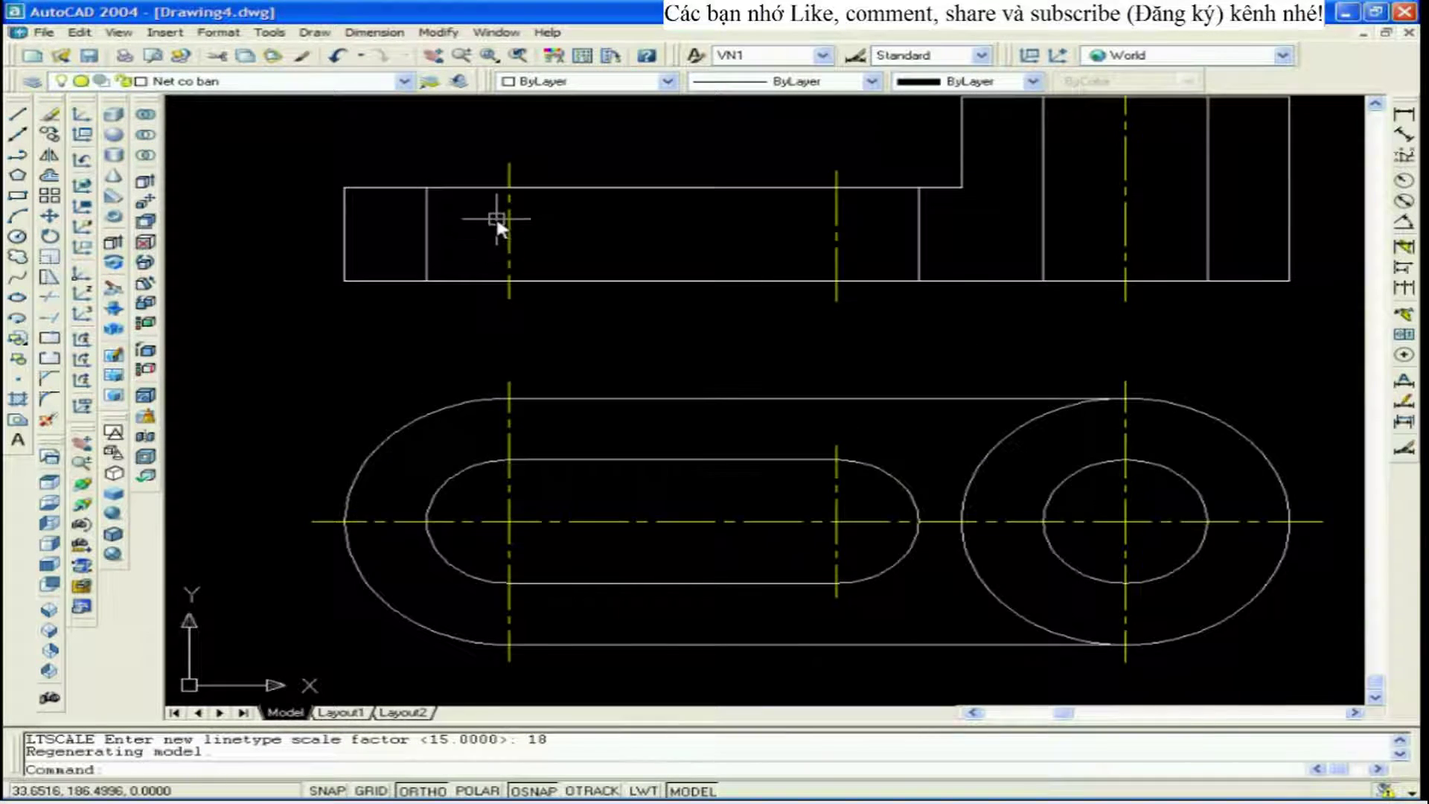
- Lengthen the upper view's left centre line upward past the outline
{"action": "scroll", "coordinate": [507, 212], "scroll_direction": "up", "scroll_amount": 1}
{"action": "left_click", "coordinate": [511, 209]}
{"action": "left_click", "coordinate": [511, 139]}
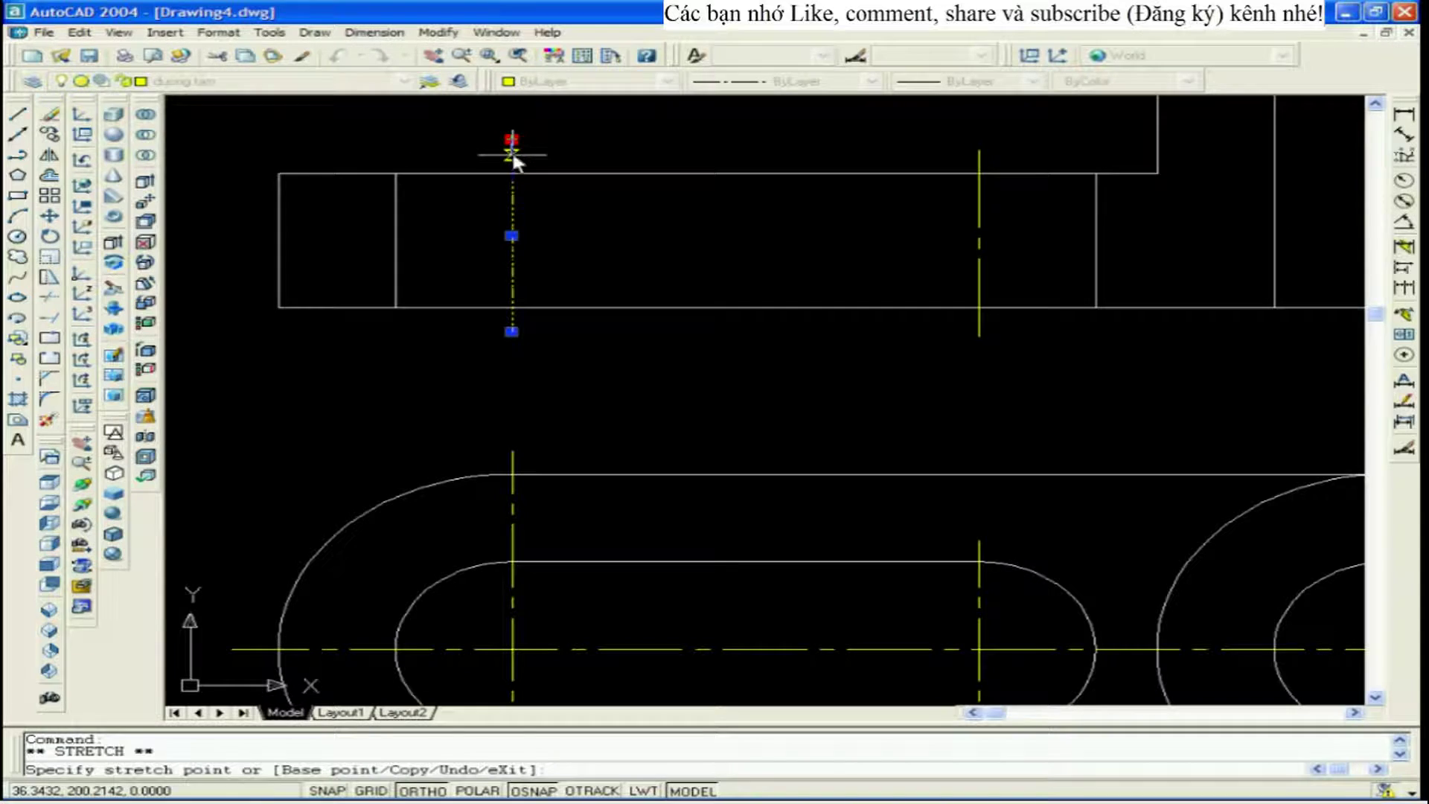
{"action": "left_click", "coordinate": [511, 155]}
{"action": "key", "text": "Escape"}
{"action": "key", "text": "Escape"}
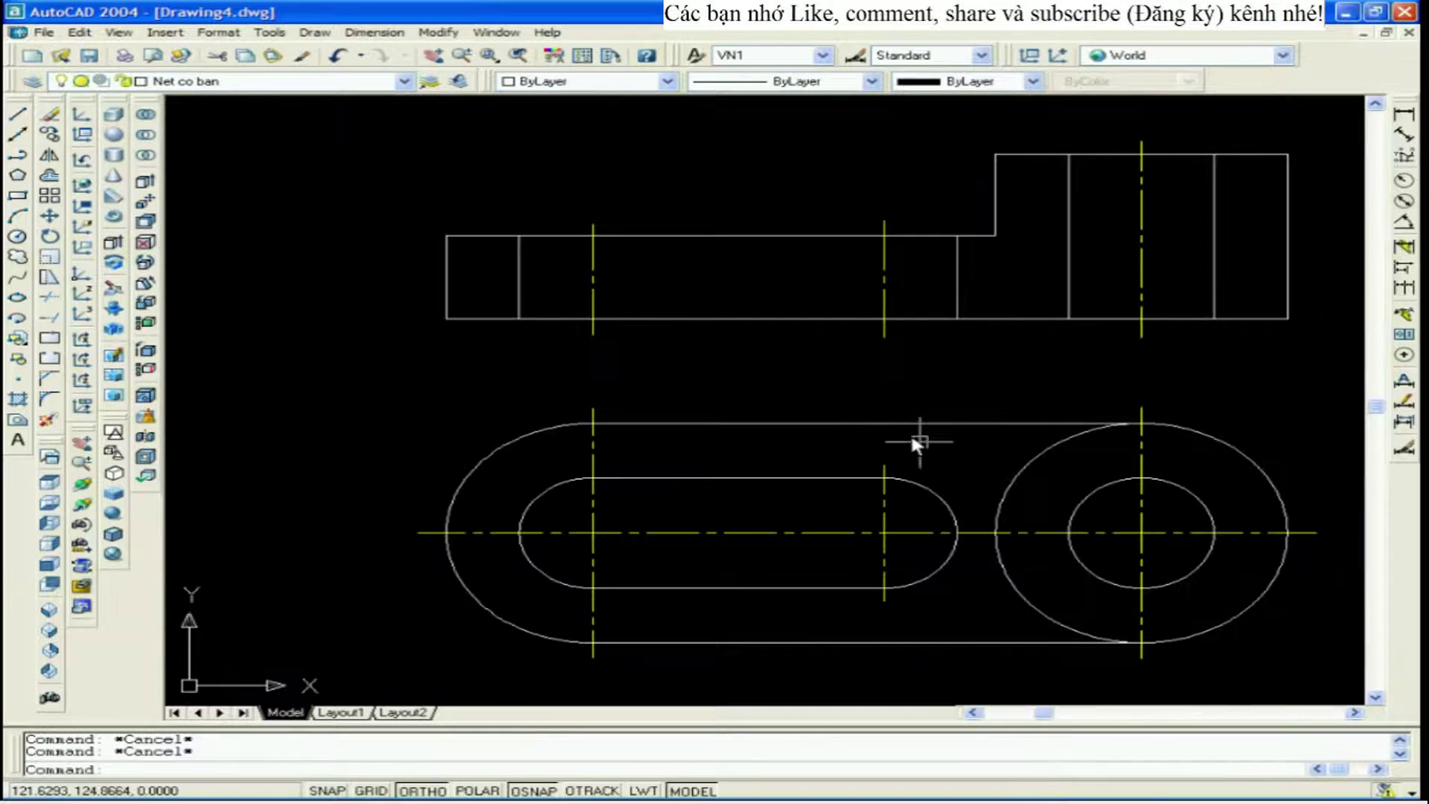
- Make gach mat cat the current layer
{"action": "scroll", "coordinate": [910, 435], "scroll_direction": "down", "scroll_amount": 1}
{"action": "scroll", "coordinate": [804, 450], "scroll_direction": "down", "scroll_amount": 1}
{"action": "left_click", "coordinate": [390, 81]}
{"action": "left_click", "coordinate": [231, 129]}
{"action": "type", "text": "bh"}
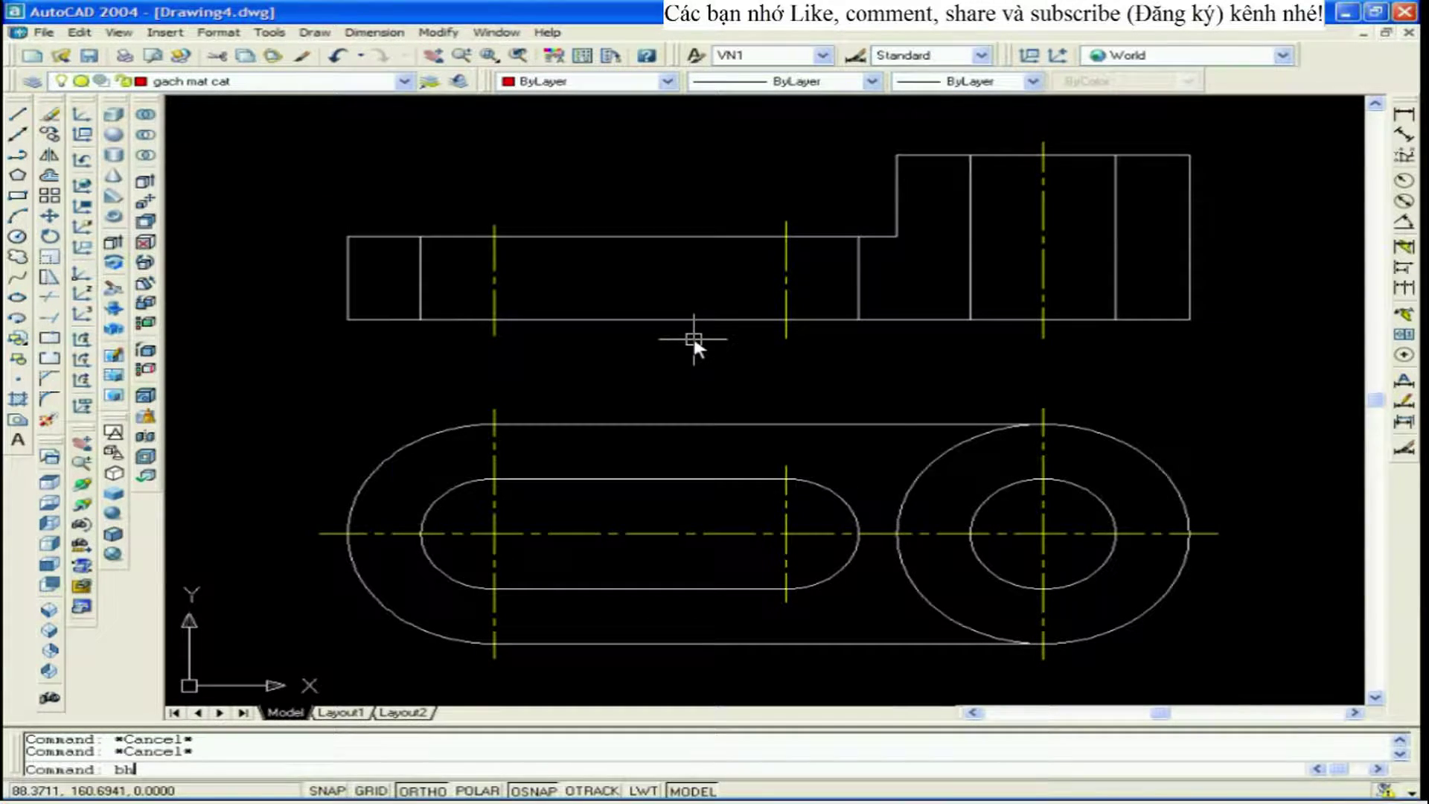
- Start a boundary hatch and pick the three cut regions of the front section view
{"action": "key", "text": "Return"}
{"action": "left_click", "coordinate": [900, 290]}
{"action": "left_click", "coordinate": [1161, 253]}
{"action": "left_click", "coordinate": [385, 265]}
{"action": "key", "text": "Return"}
- Preview the hatch at scale 30, then change it to 40 and accept it
{"action": "double_click", "coordinate": [639, 436]}
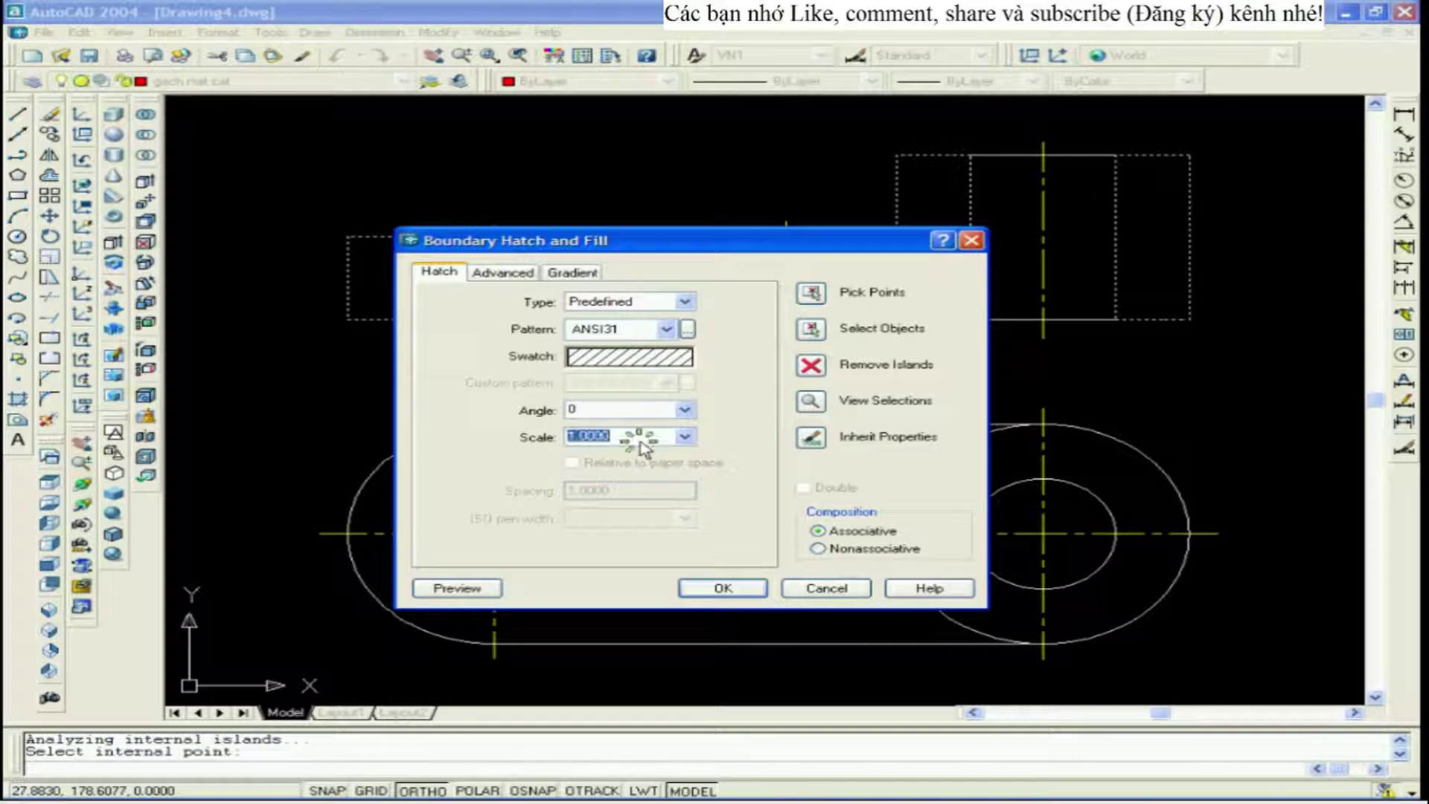
{"action": "type", "text": "30"}
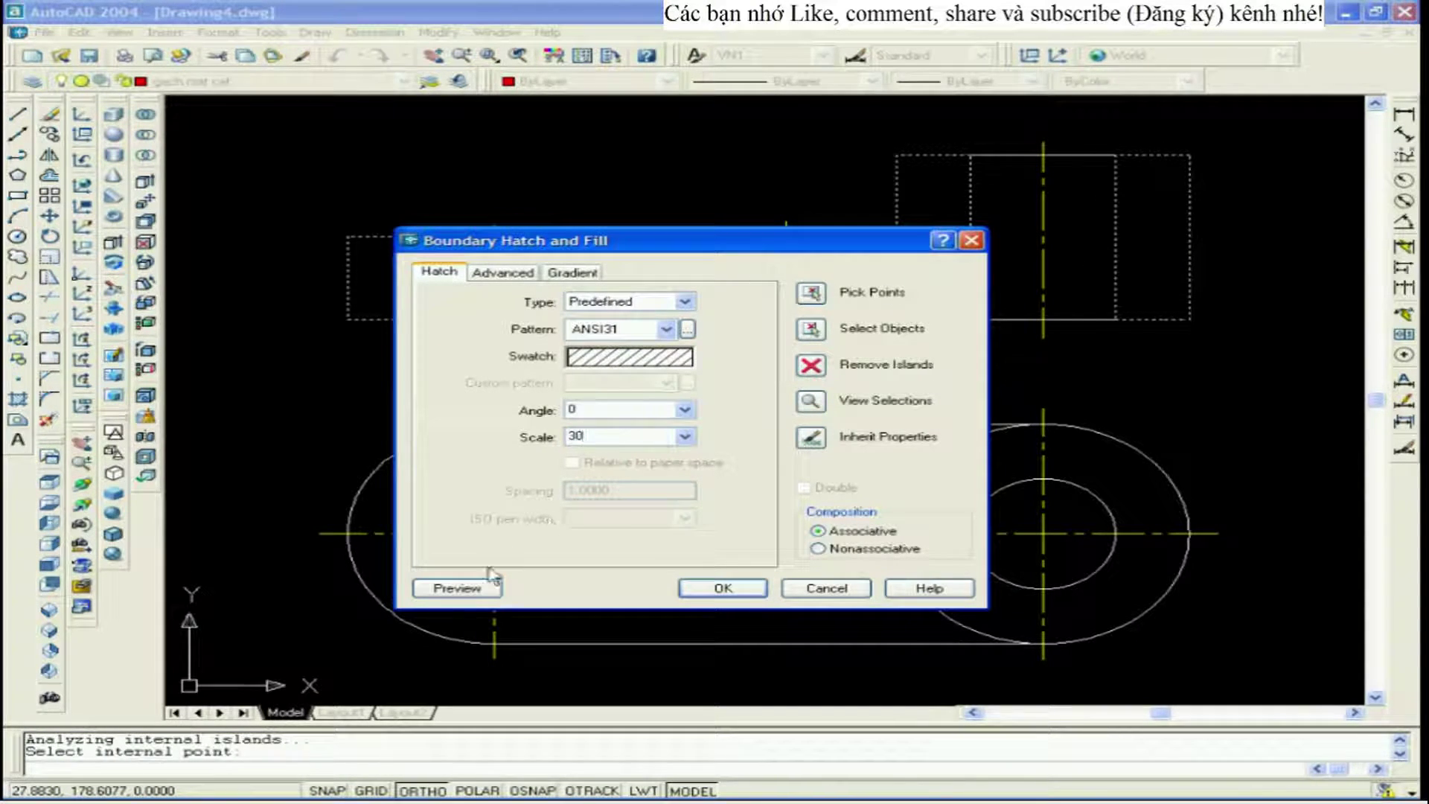
{"action": "left_click", "coordinate": [492, 574]}
{"action": "left_click", "coordinate": [949, 258]}
{"action": "double_click", "coordinate": [645, 437]}
{"action": "type", "text": "0"}
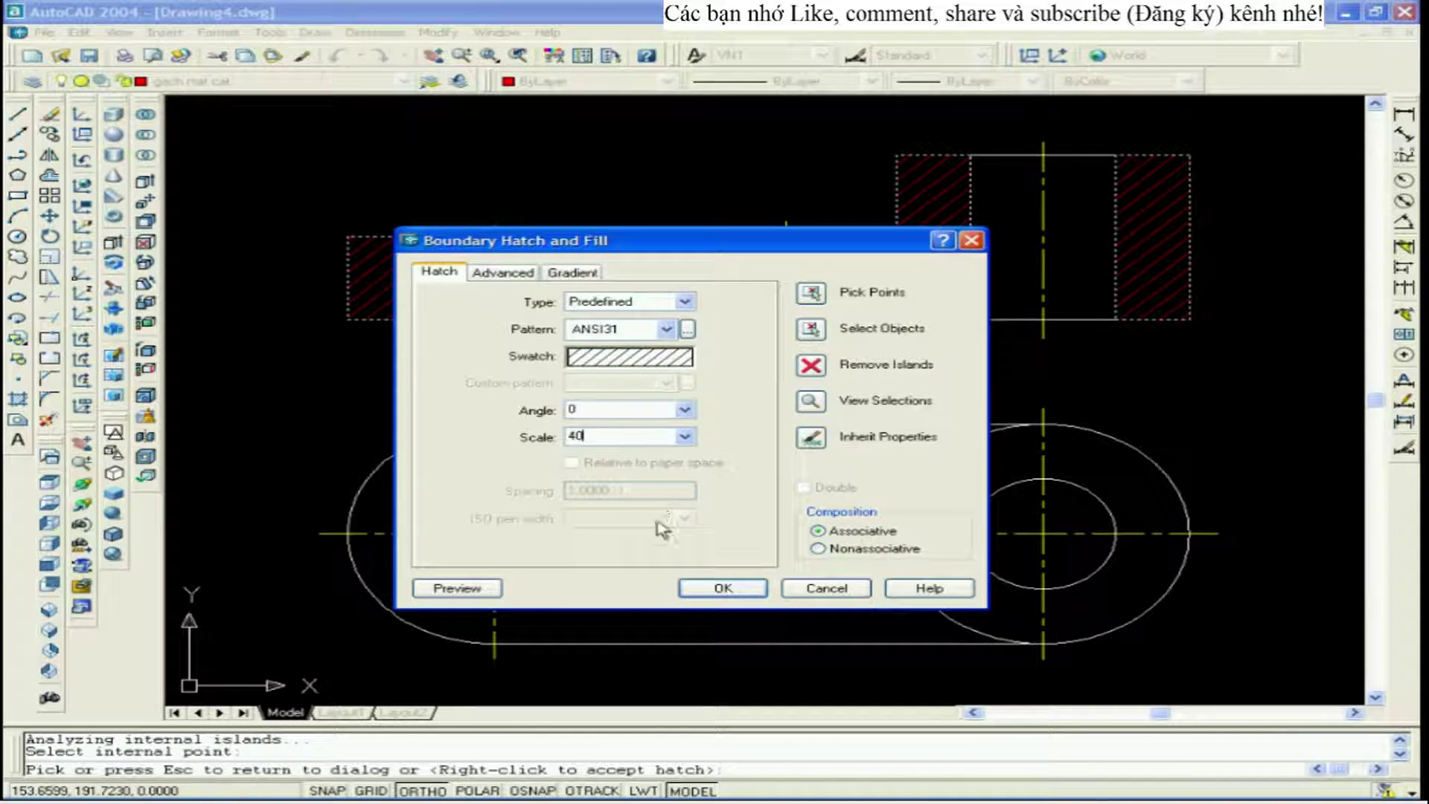
{"action": "left_click", "coordinate": [491, 588]}
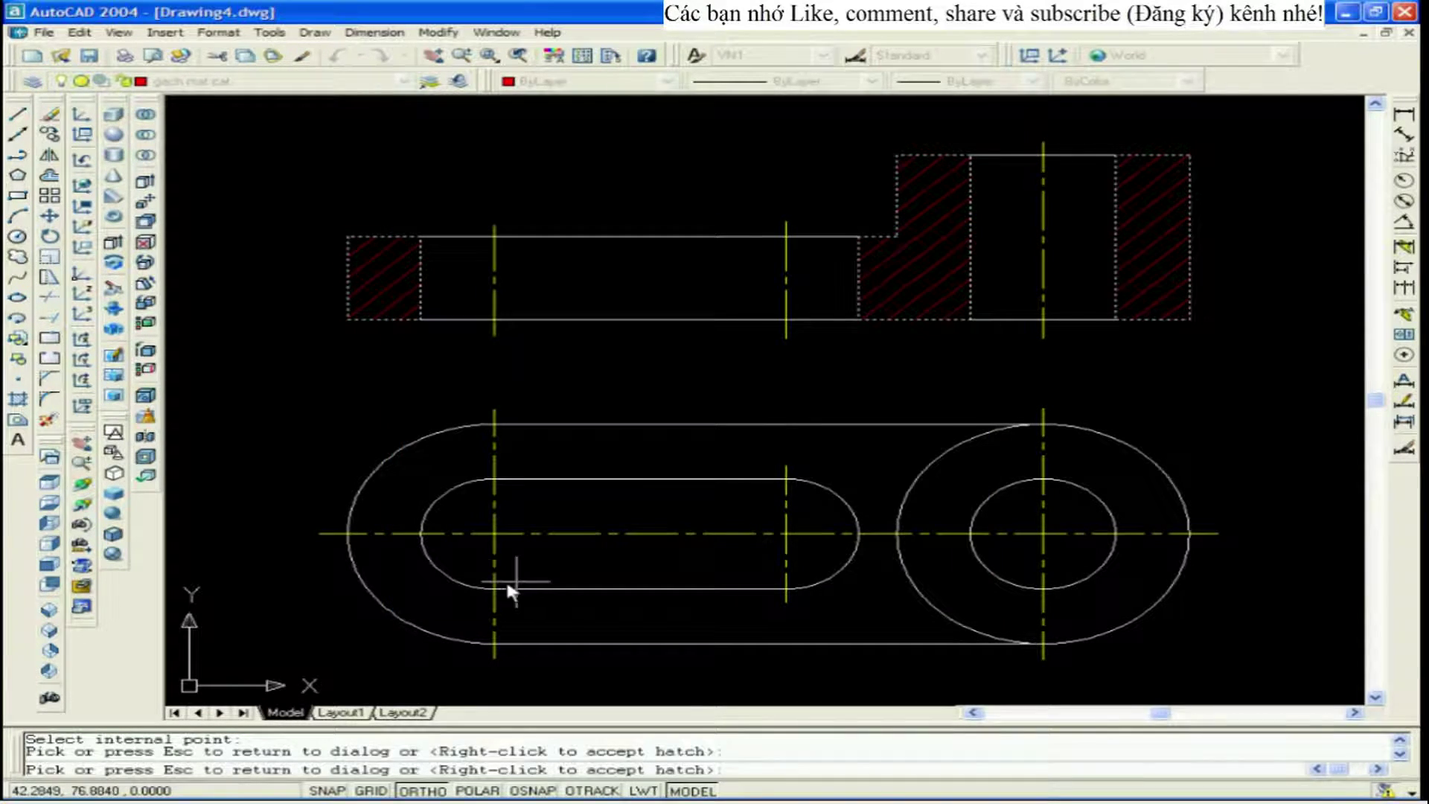
{"action": "right_click", "coordinate": [882, 296]}
{"action": "scroll", "coordinate": [851, 532], "scroll_direction": "down", "scroll_amount": 2}
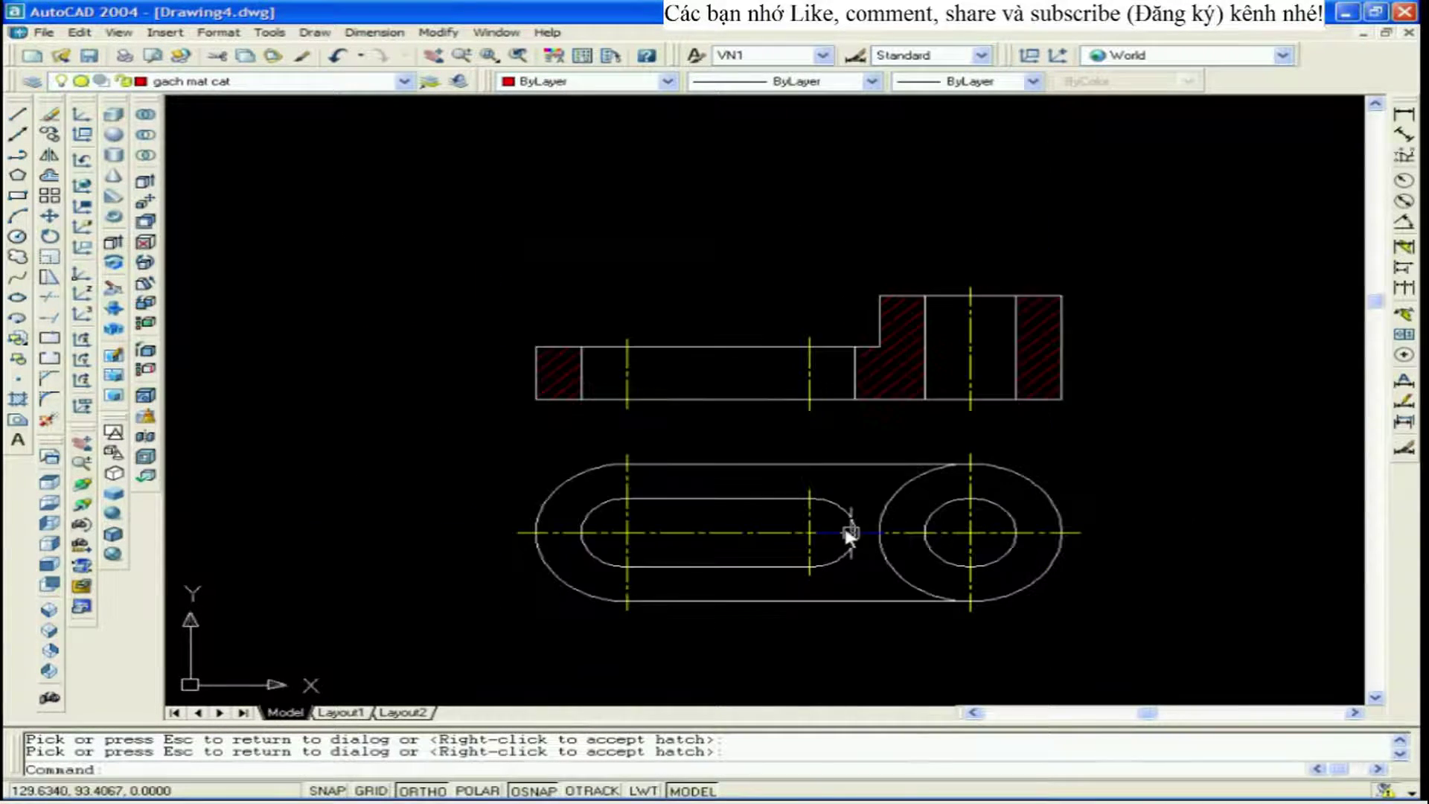
- Make kich thuoc the current layer for dimensions
{"action": "middle_click_drag", "start_coordinate": [851, 533], "coordinate": [846, 416]}
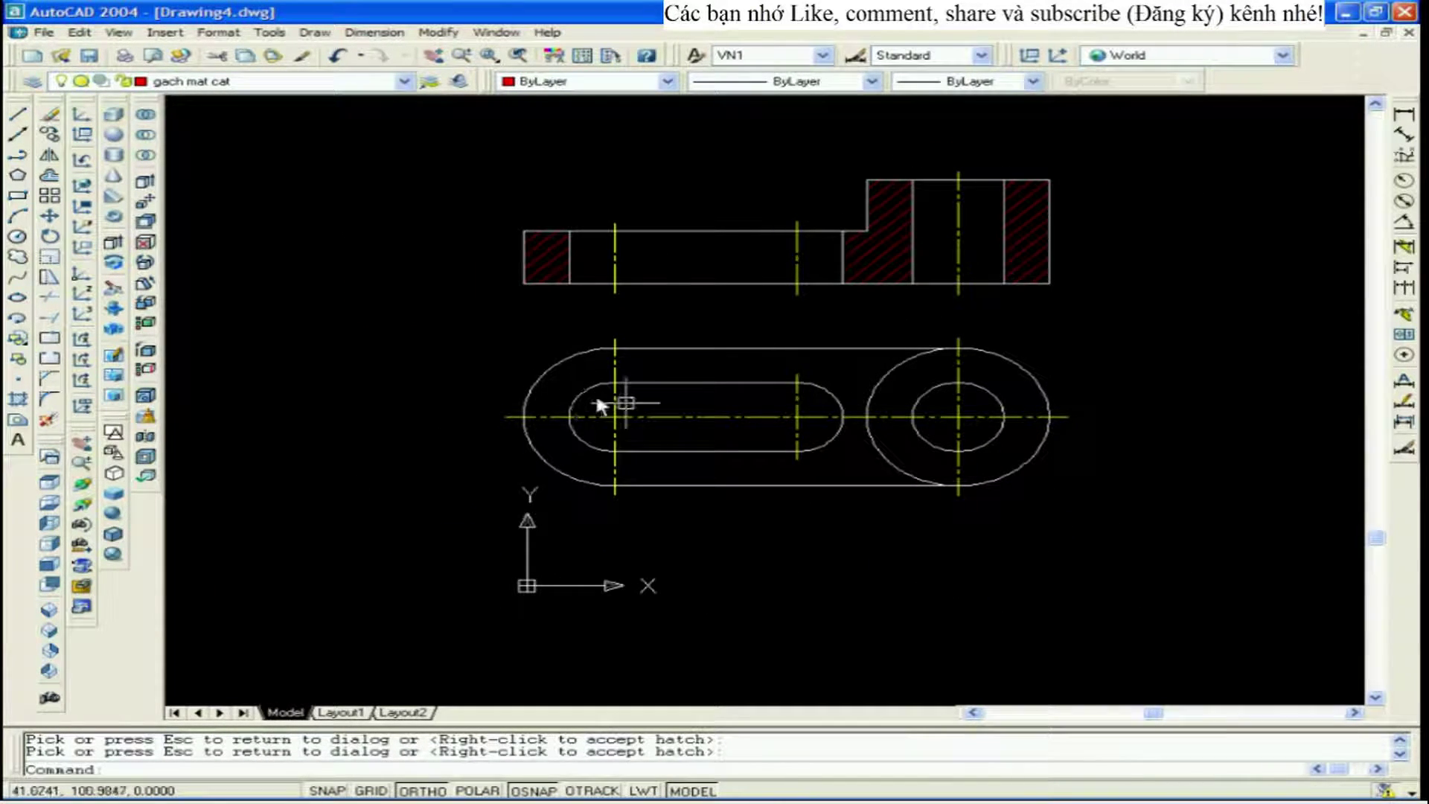
{"action": "middle_click_drag", "start_coordinate": [717, 408], "coordinate": [748, 333]}
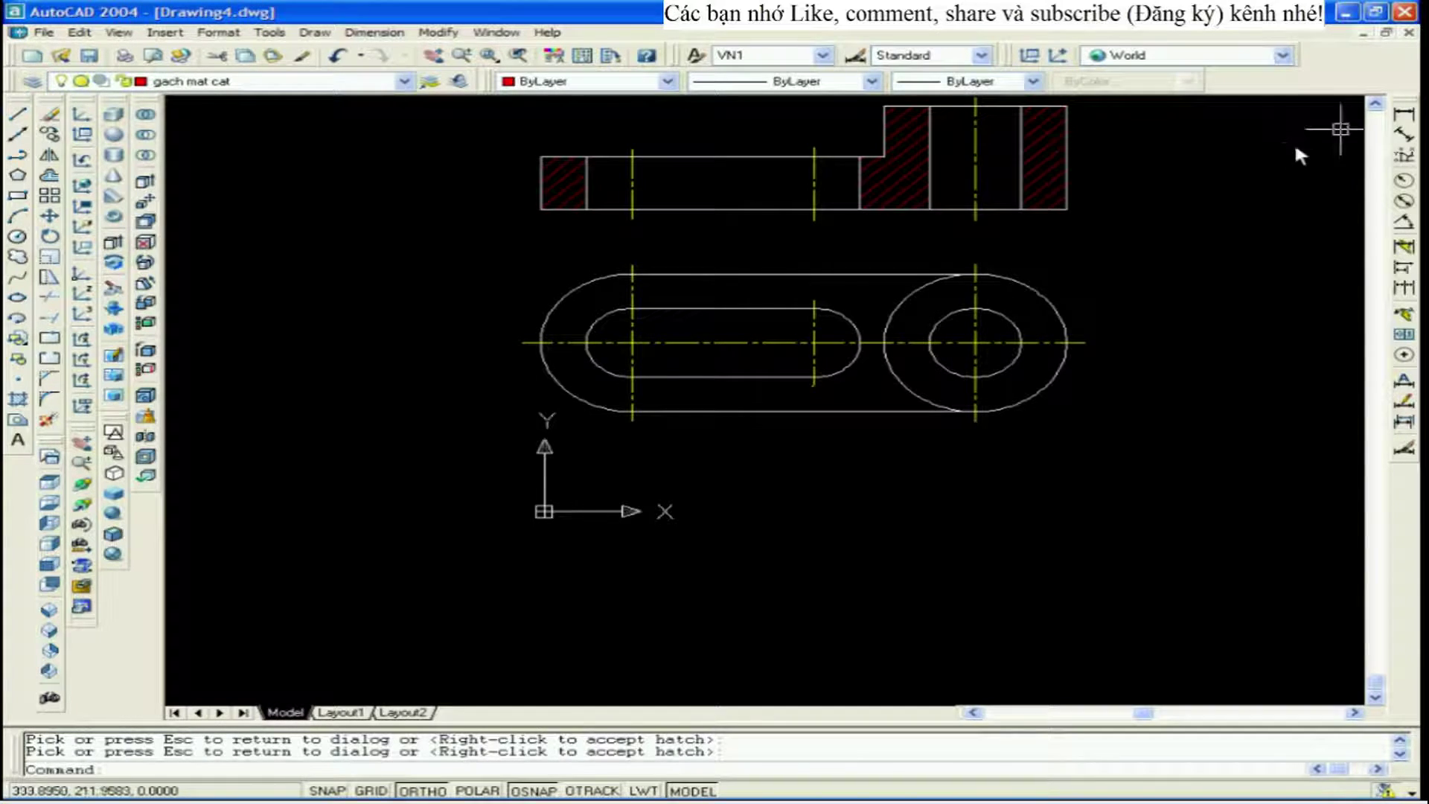
{"action": "left_click", "coordinate": [1409, 113]}
{"action": "scroll", "coordinate": [767, 429], "scroll_direction": "up", "scroll_amount": 2}
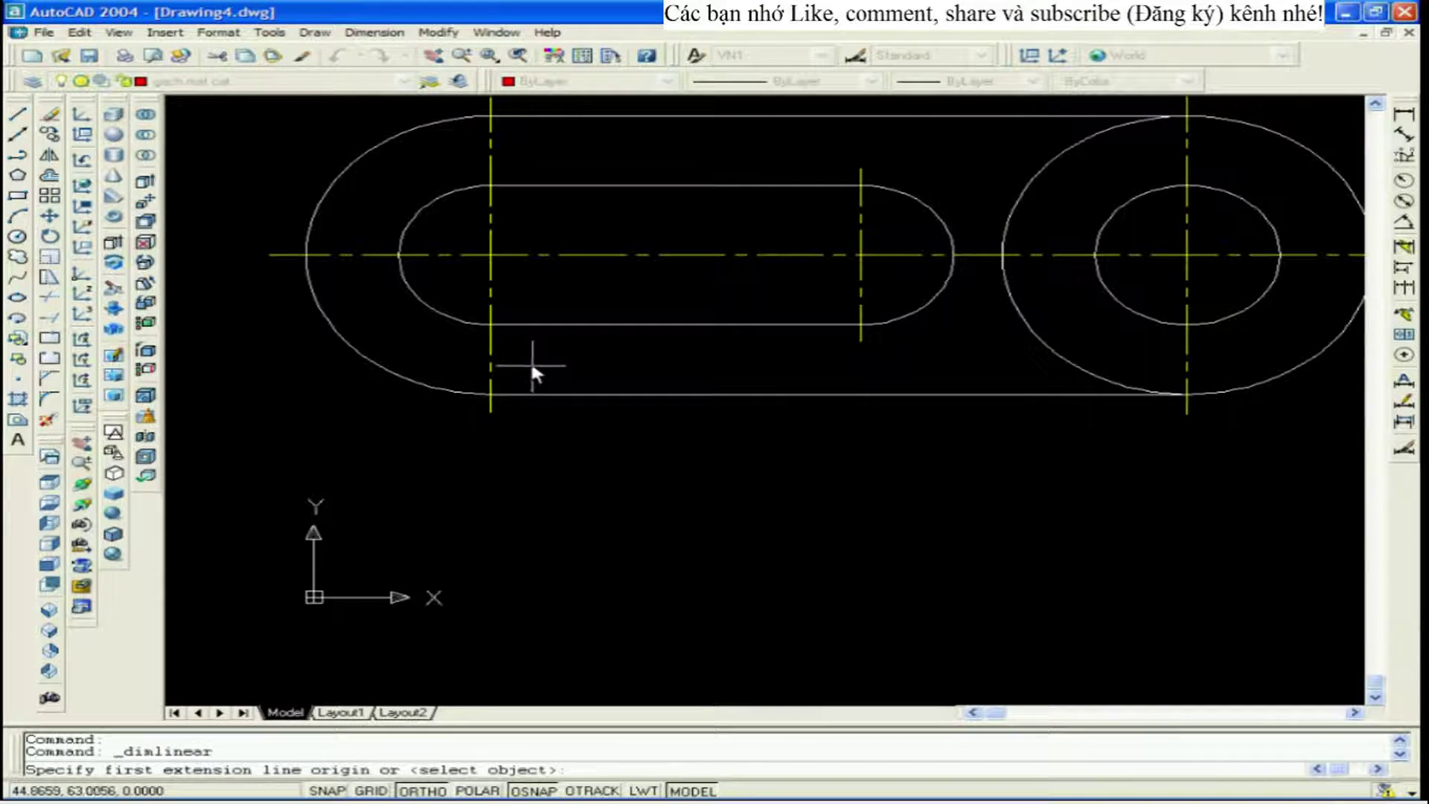
{"action": "key", "text": "Escape"}
{"action": "key", "text": "Escape"}
{"action": "left_click", "coordinate": [403, 82]}
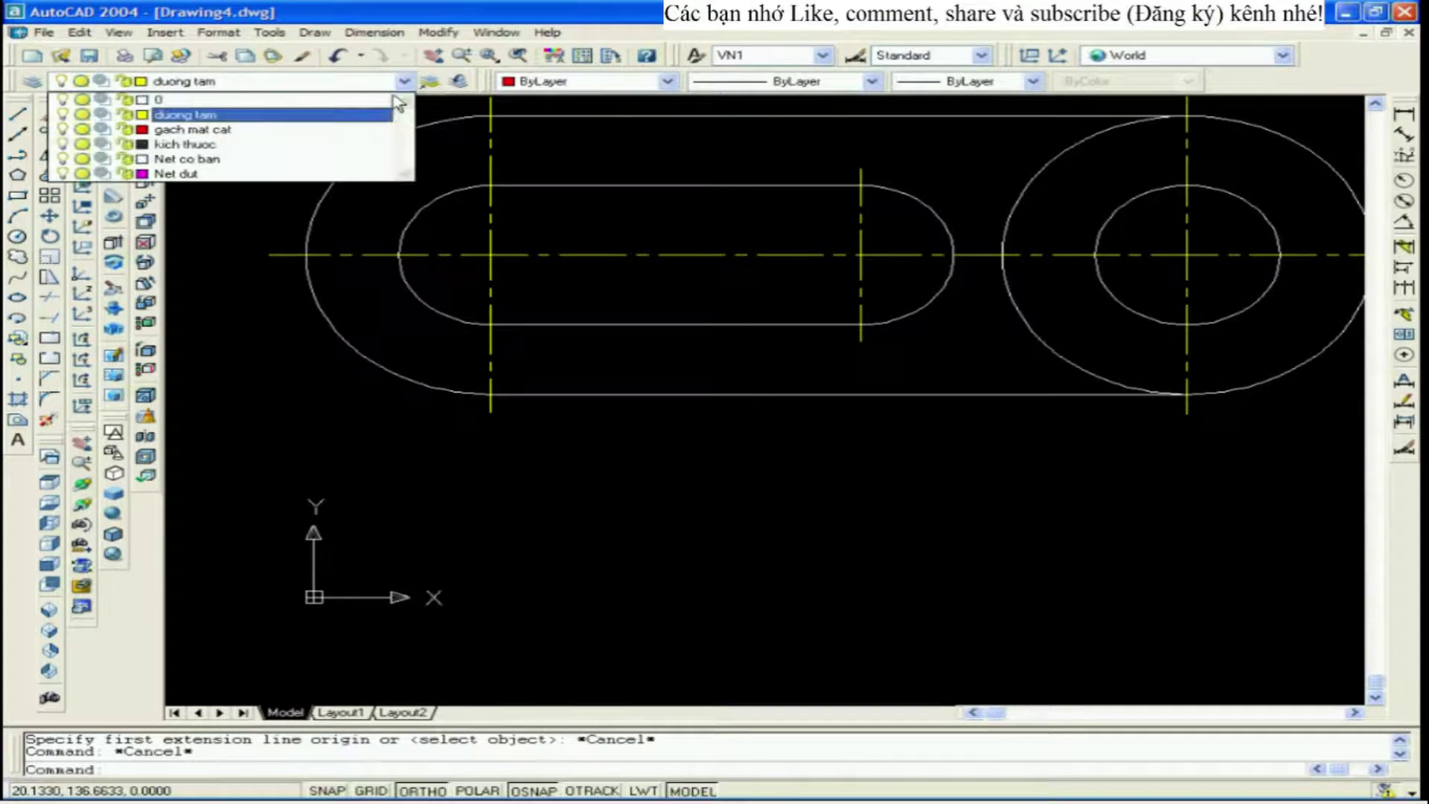
{"action": "left_click", "coordinate": [286, 144]}
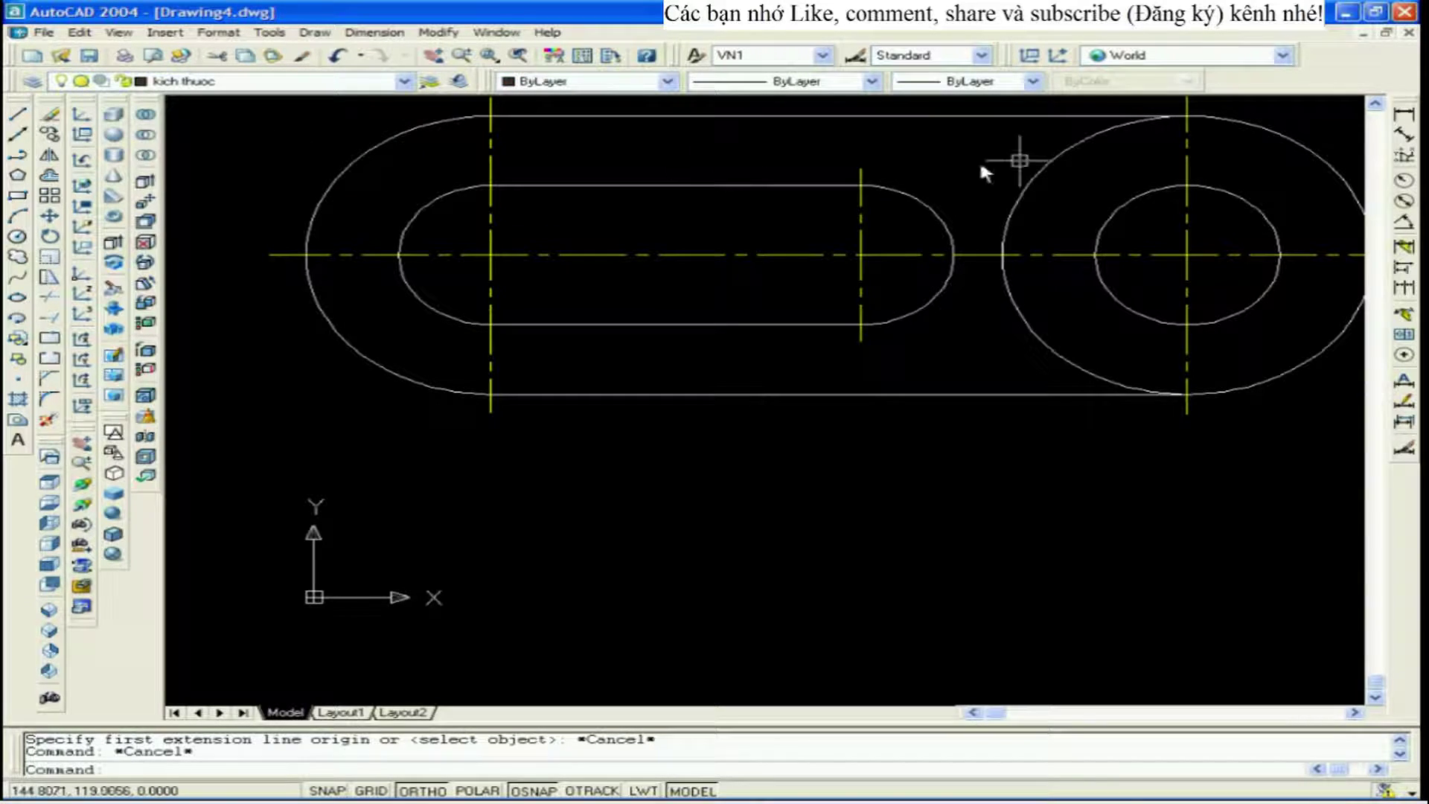
- Place a 76 linear dimension between the slot's two centre lines below the top view
{"action": "left_click", "coordinate": [1405, 115]}
{"action": "left_click", "coordinate": [491, 412]}
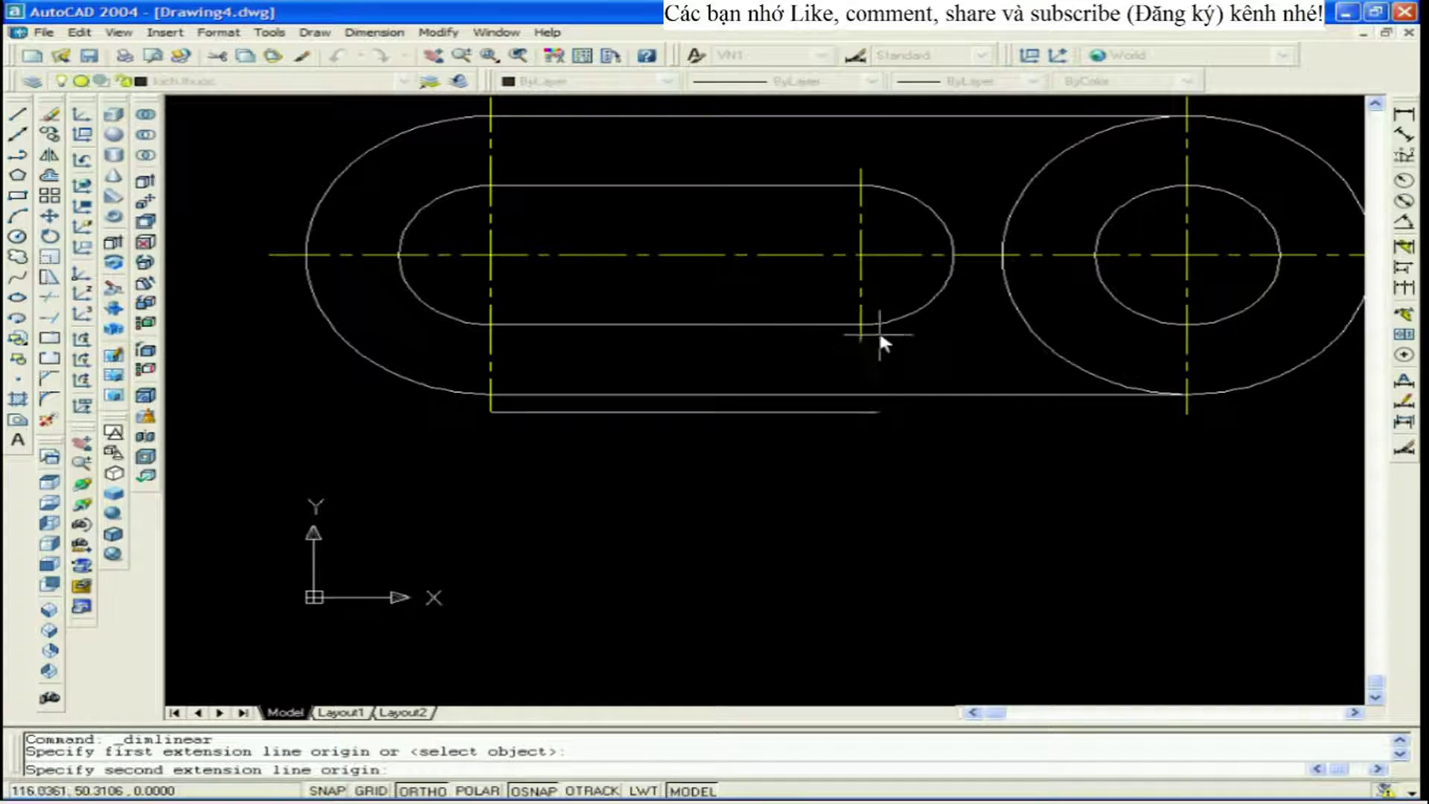
{"action": "left_click", "coordinate": [860, 341]}
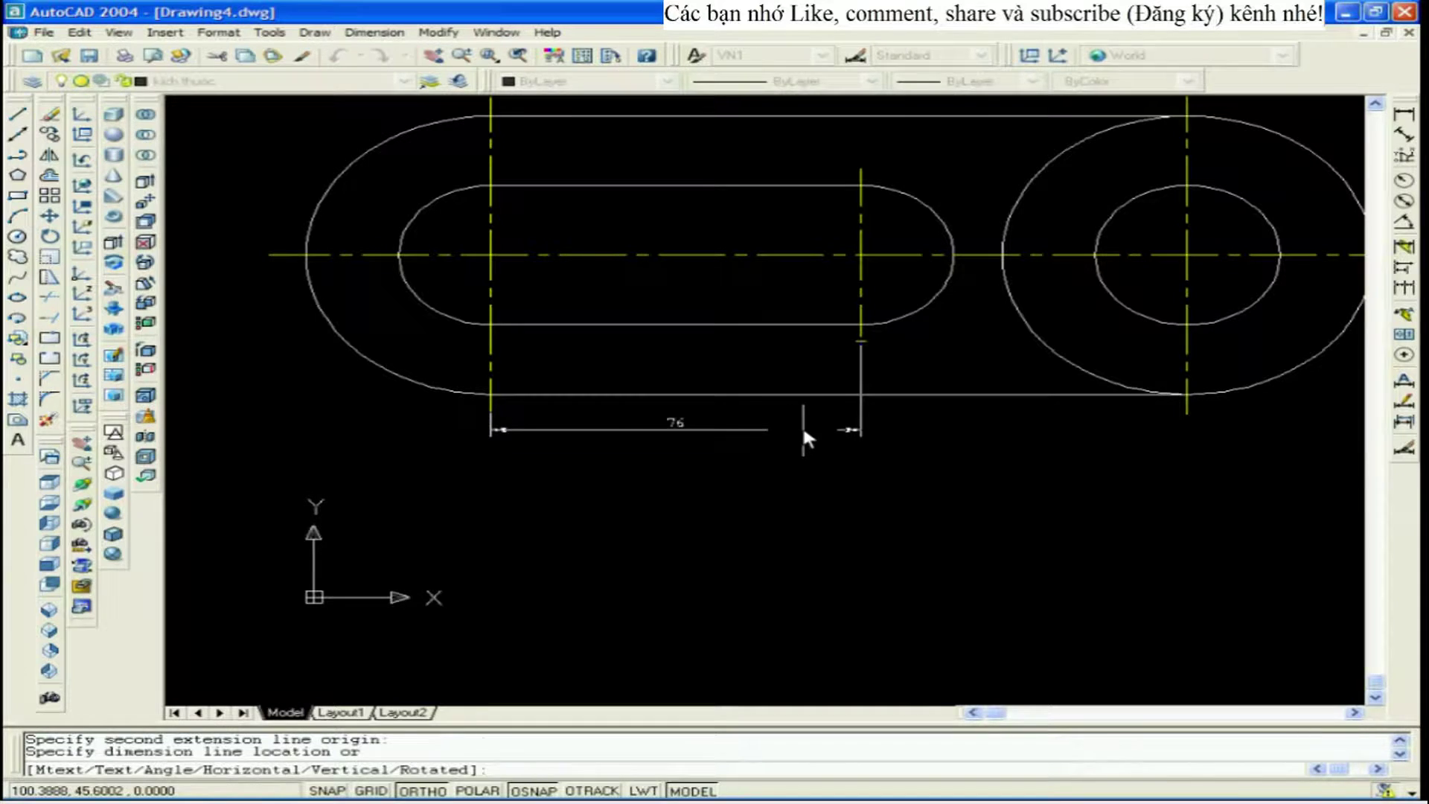
{"action": "left_click", "coordinate": [802, 428]}
{"action": "left_click", "coordinate": [853, 430]}
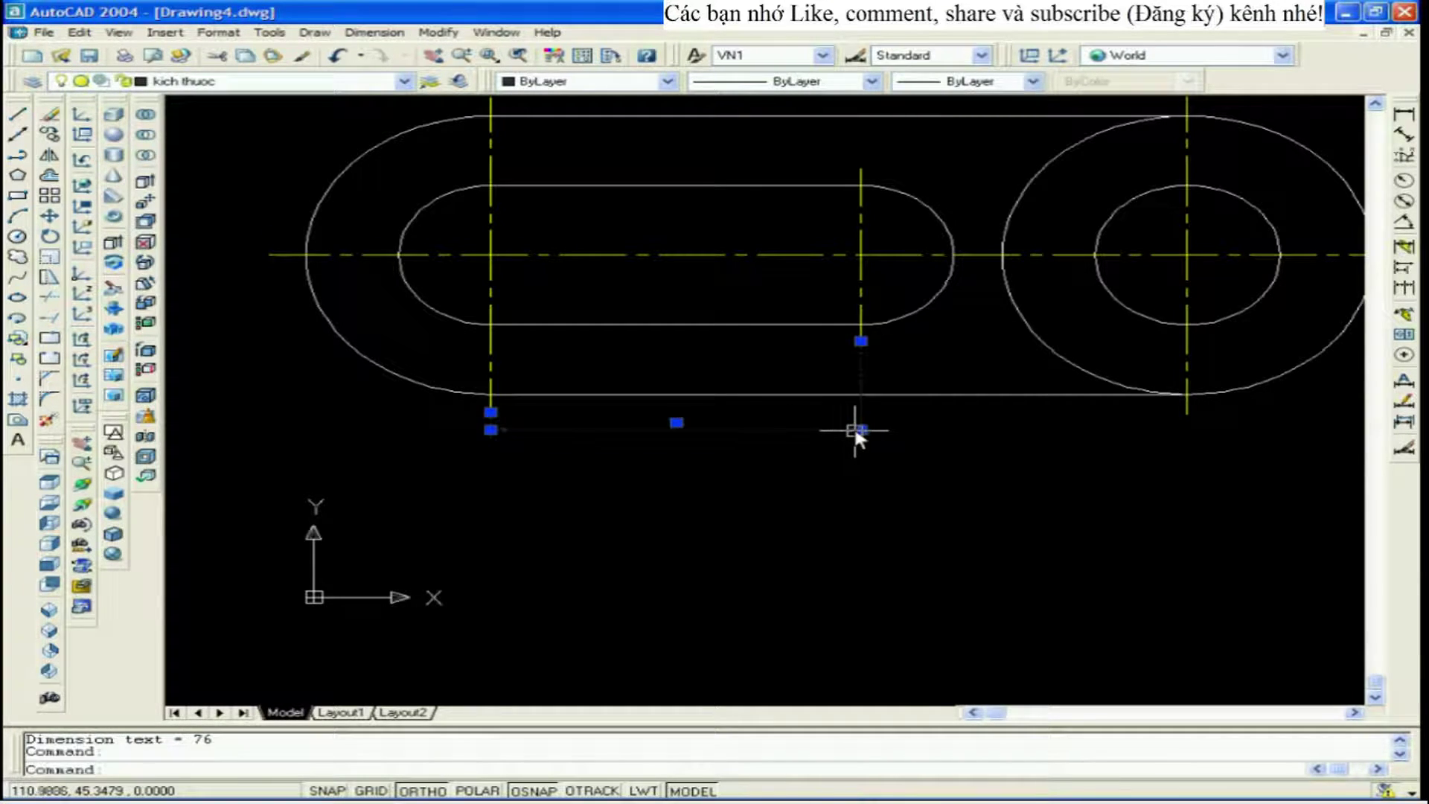
{"action": "key", "text": "Escape"}
{"action": "key", "text": "Escape"}
{"action": "type", "text": "d"}
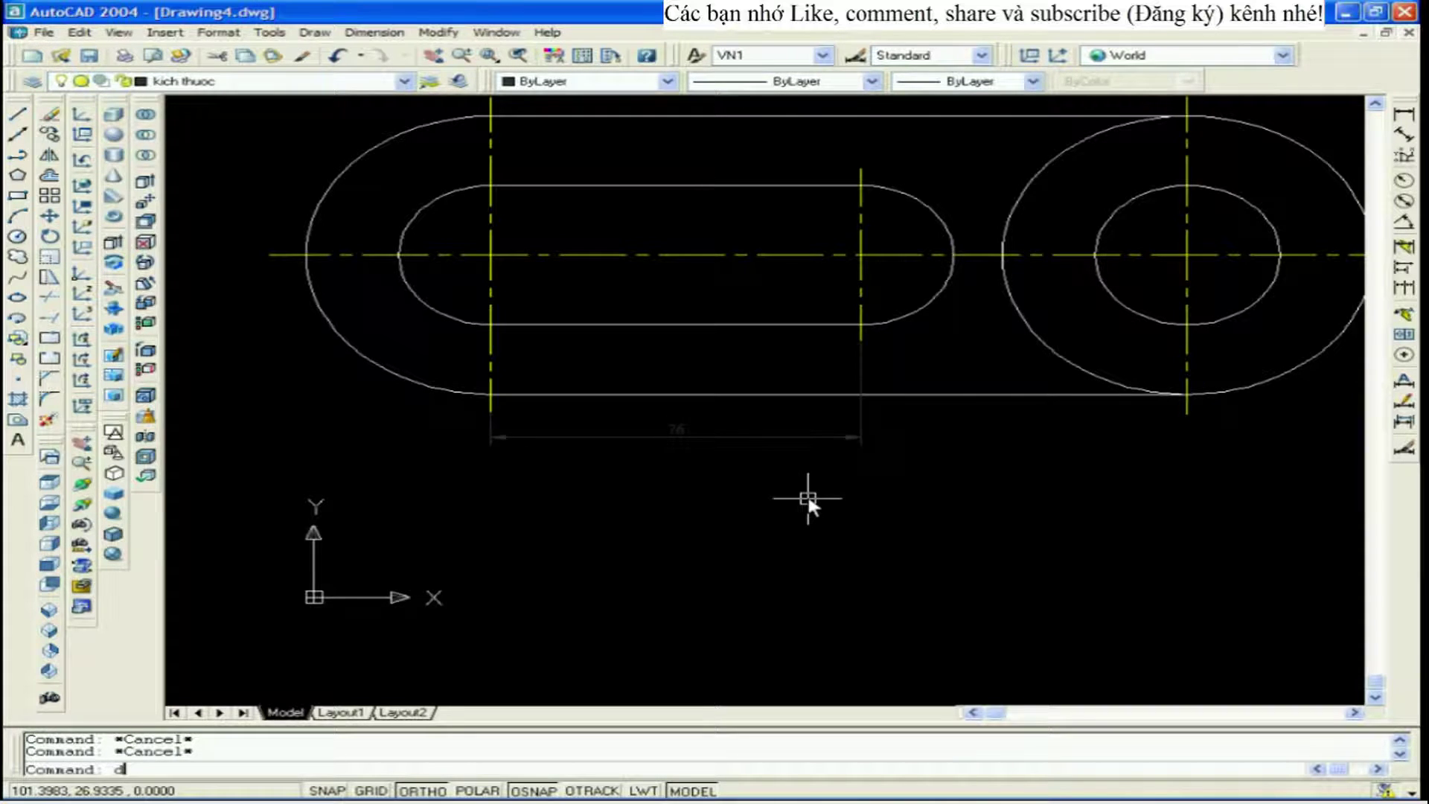
- Set the Standard dimension style's text height to 3.5 and inspect the 76 dimension
{"action": "key", "text": "Return"}
{"action": "left_click", "coordinate": [956, 370]}
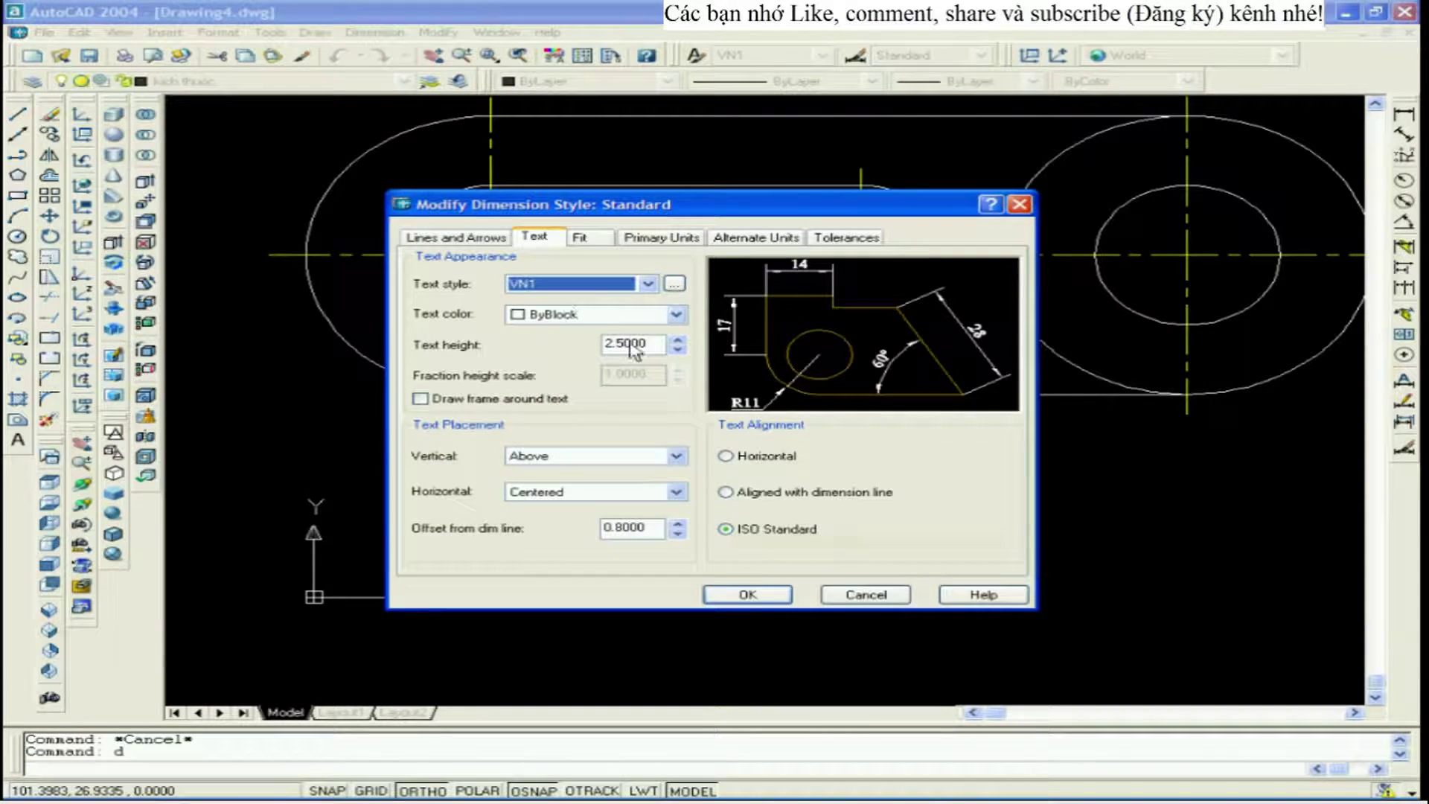
{"action": "double_click", "coordinate": [662, 345]}
{"action": "type", "text": "3.5"}
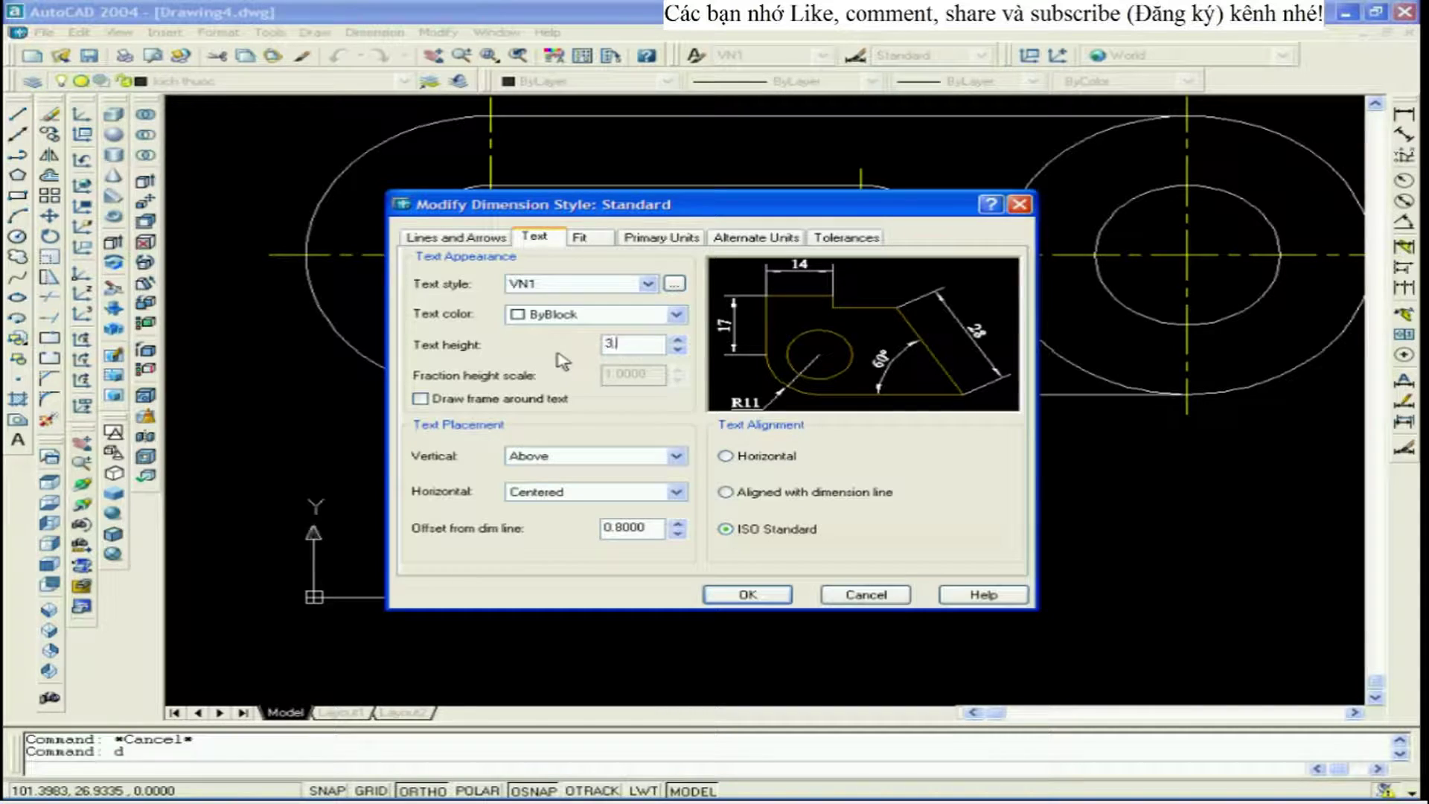
{"action": "left_click", "coordinate": [747, 594]}
{"action": "left_click", "coordinate": [876, 552]}
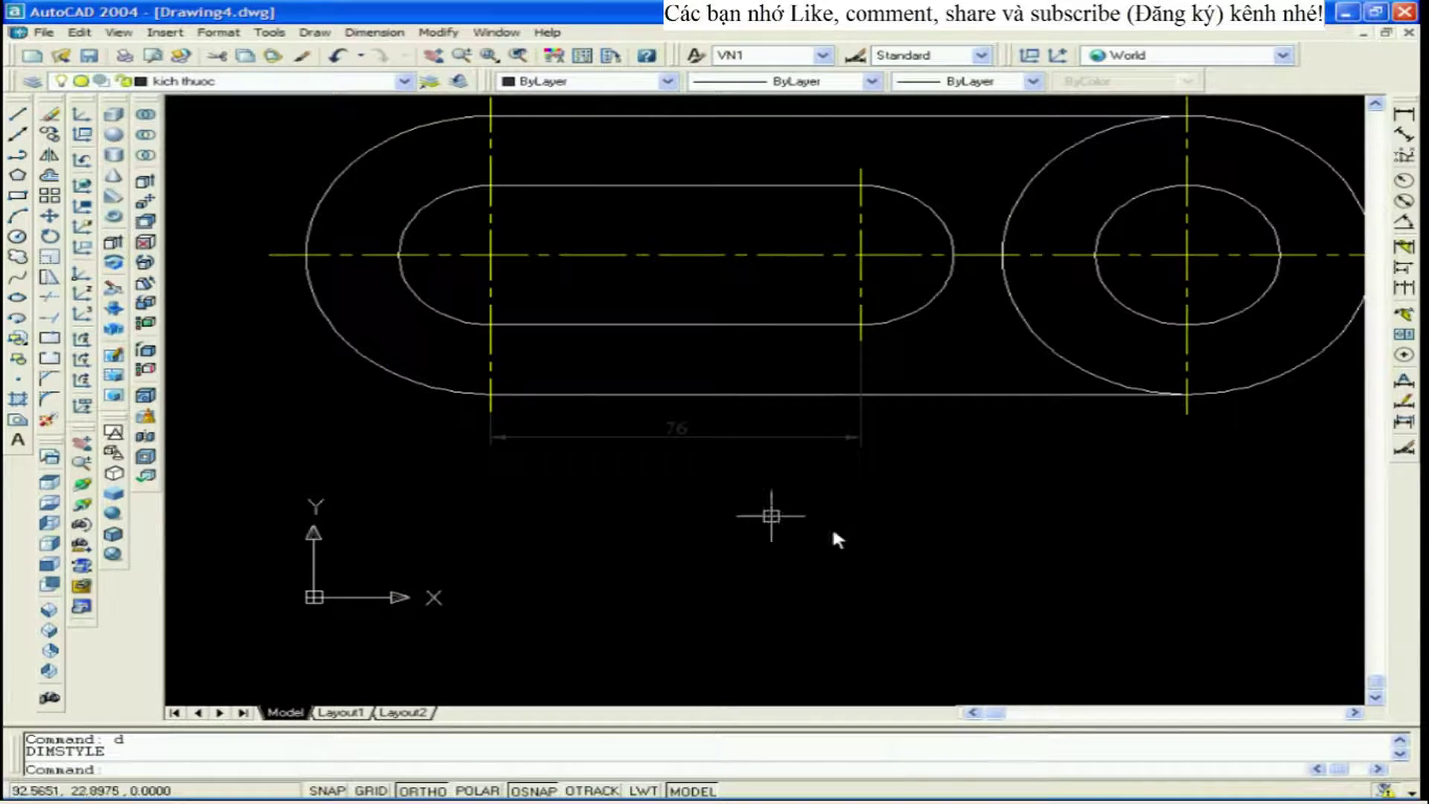
{"action": "left_click", "coordinate": [816, 438]}
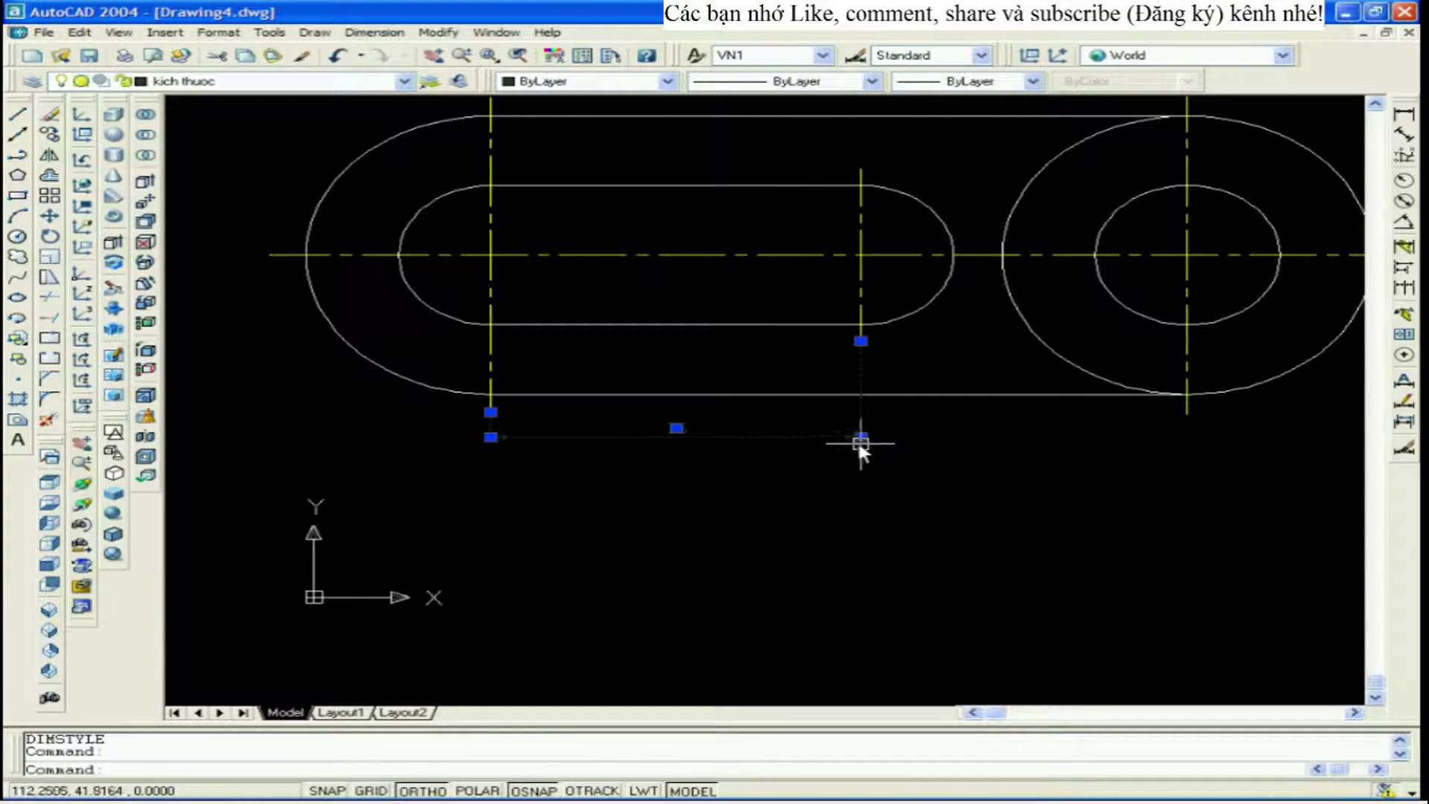
{"action": "key", "text": "Escape"}
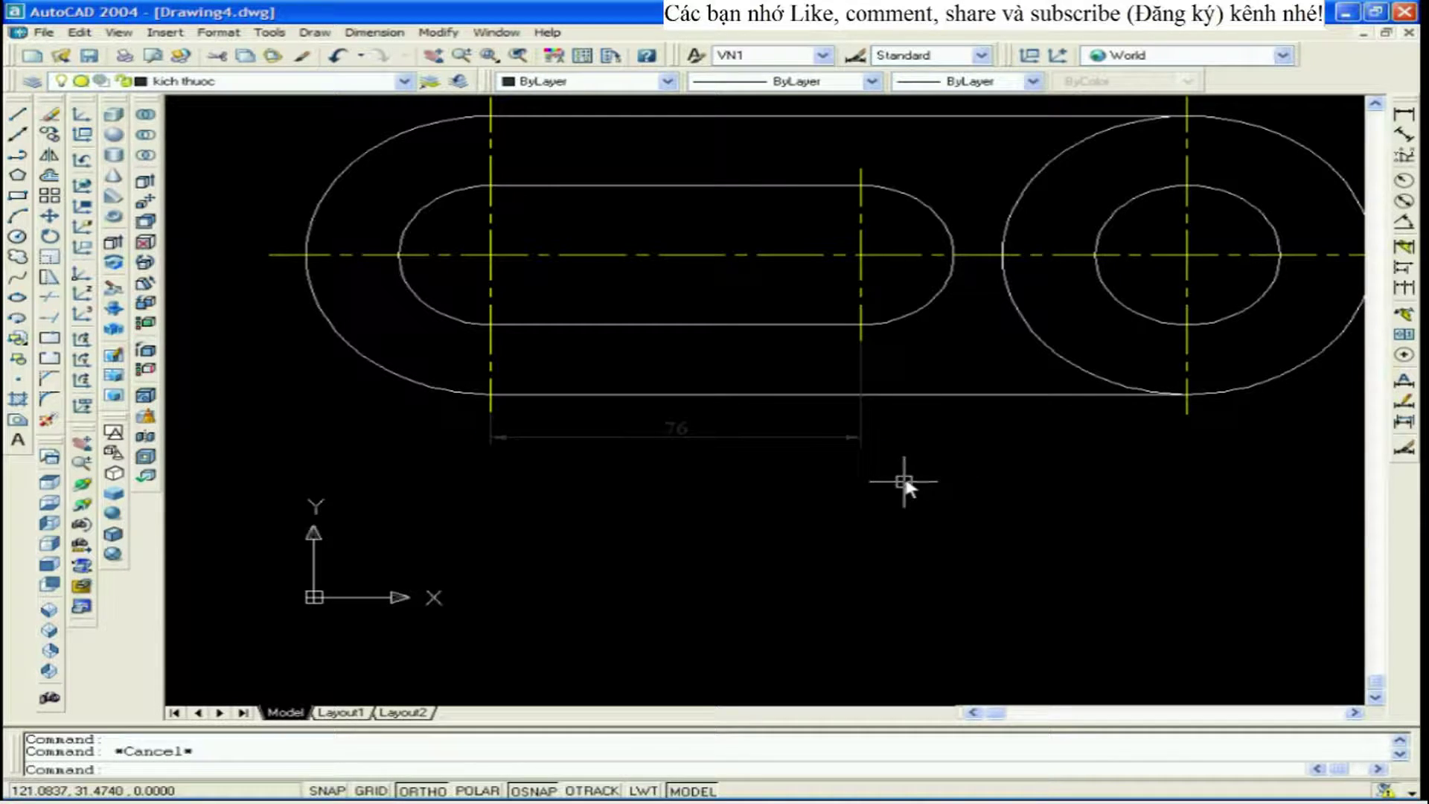
{"action": "scroll", "coordinate": [906, 479], "scroll_direction": "down", "scroll_amount": 2}
{"action": "middle_click_drag", "start_coordinate": [931, 494], "coordinate": [826, 494]}
{"action": "scroll", "coordinate": [709, 472], "scroll_direction": "up", "scroll_amount": 3}
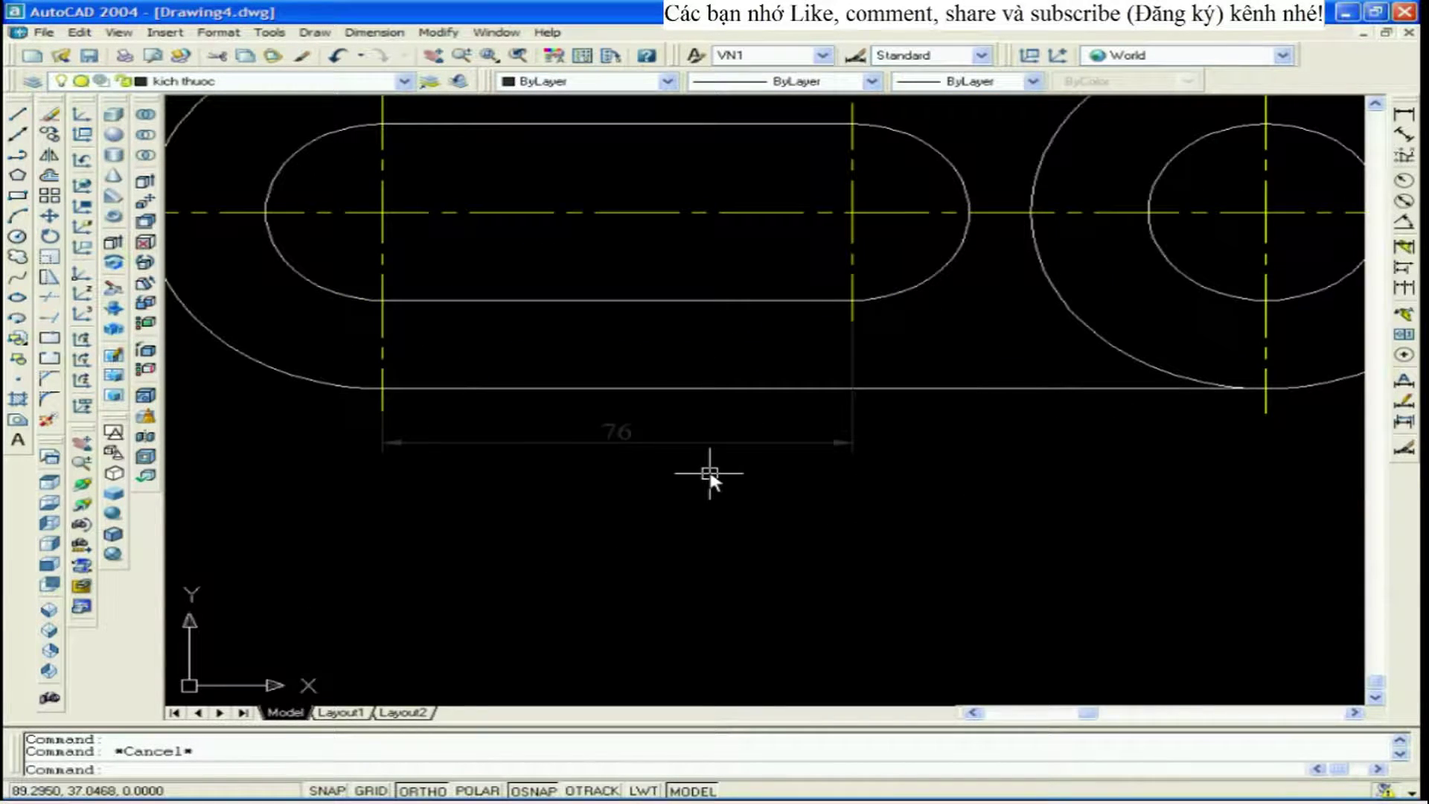
{"action": "type", "text": "d"}
- Raise the Standard dimension style's text height to 4
{"action": "key", "text": "Return"}
{"action": "left_click", "coordinate": [940, 368]}
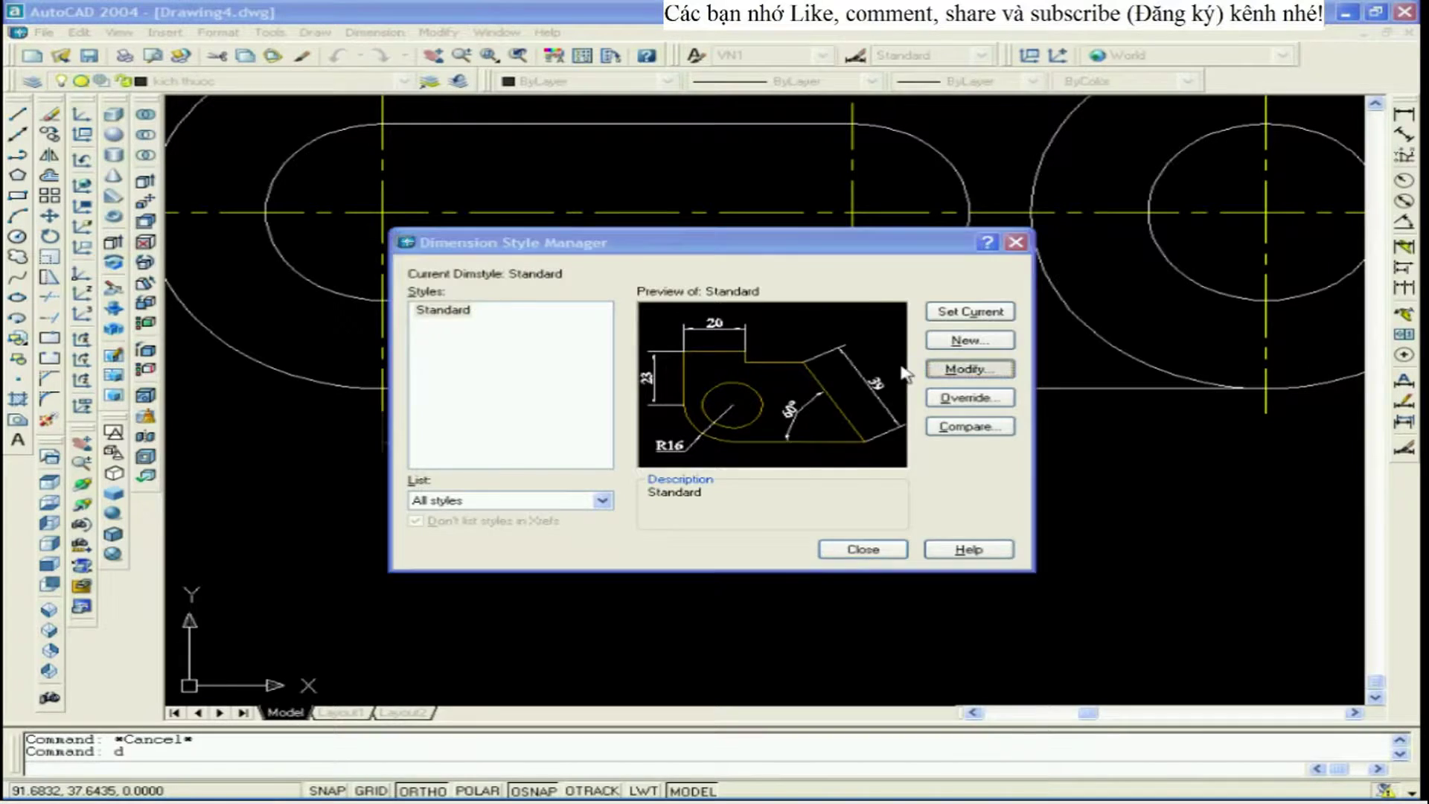
{"action": "double_click", "coordinate": [633, 344]}
{"action": "type", "text": "4"}
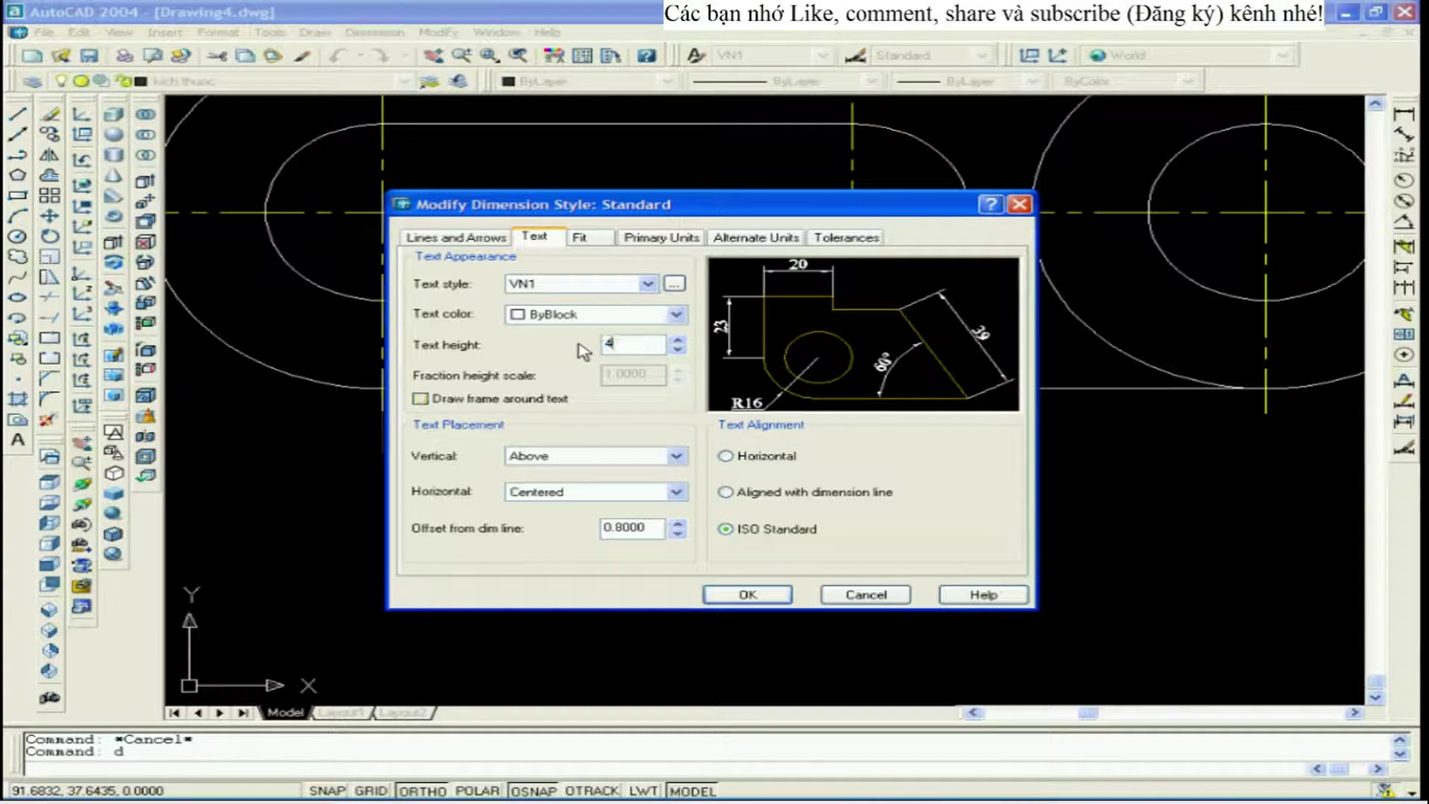
{"action": "left_click", "coordinate": [748, 595]}
{"action": "left_click", "coordinate": [862, 548]}
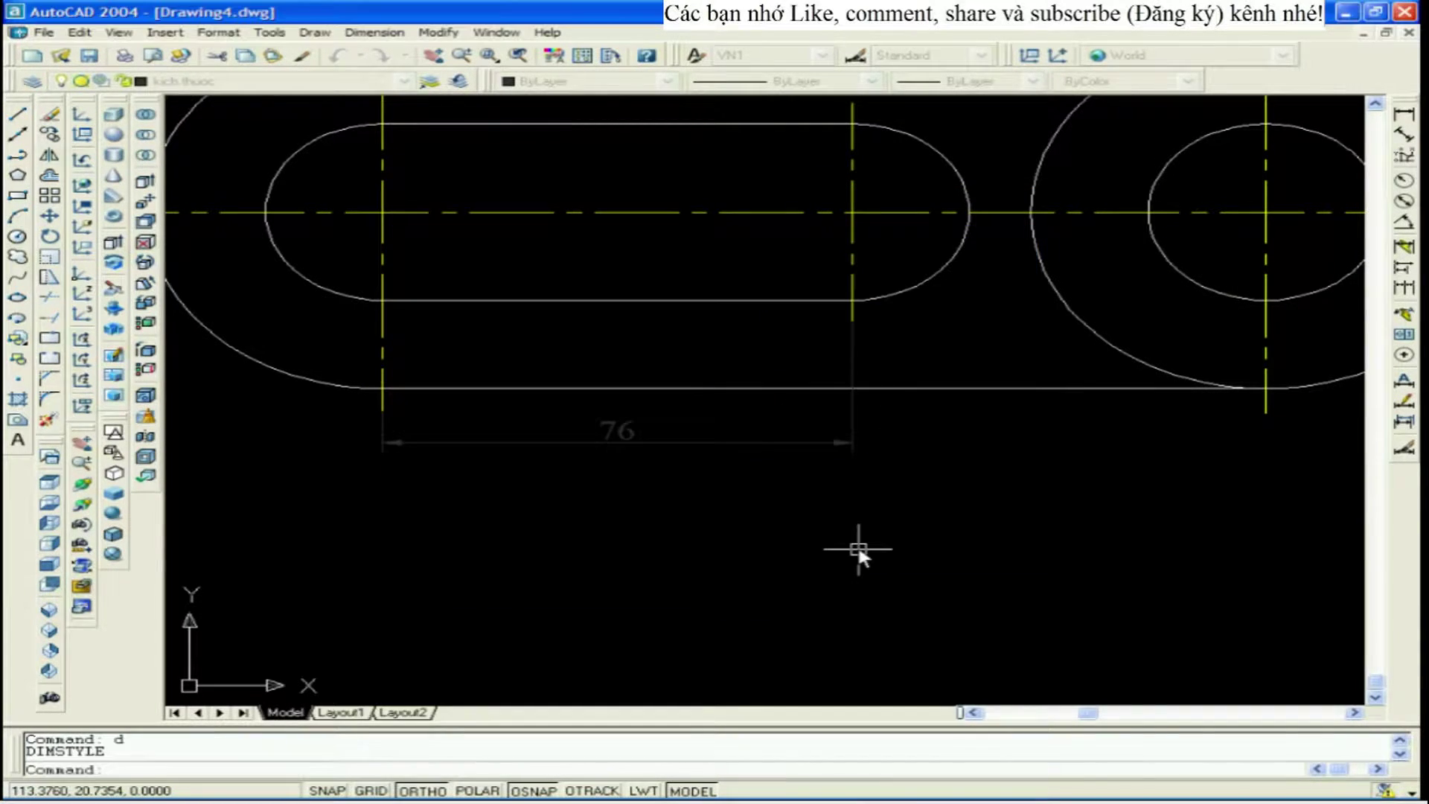
{"action": "scroll", "coordinate": [766, 461], "scroll_direction": "down", "scroll_amount": 3}
{"action": "scroll", "coordinate": [865, 479], "scroll_direction": "up", "scroll_amount": 3}
- Dimension the 143 distance between the slot's left centre line and the hole's centre line
{"action": "scroll", "coordinate": [824, 464], "scroll_direction": "down", "scroll_amount": 1}
{"action": "middle_click_drag", "start_coordinate": [836, 434], "coordinate": [818, 416]}
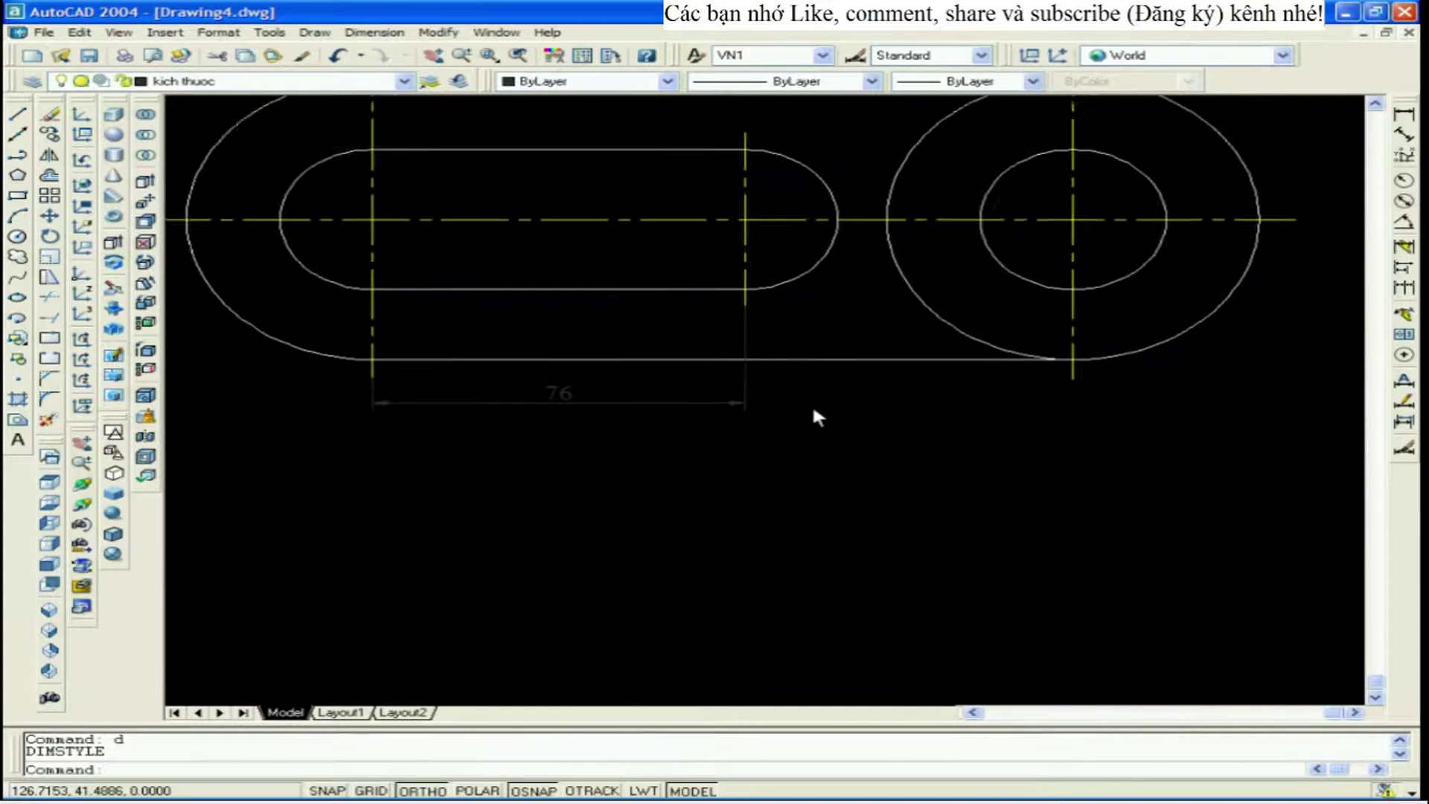
{"action": "left_click", "coordinate": [1404, 114]}
{"action": "left_click", "coordinate": [370, 376]}
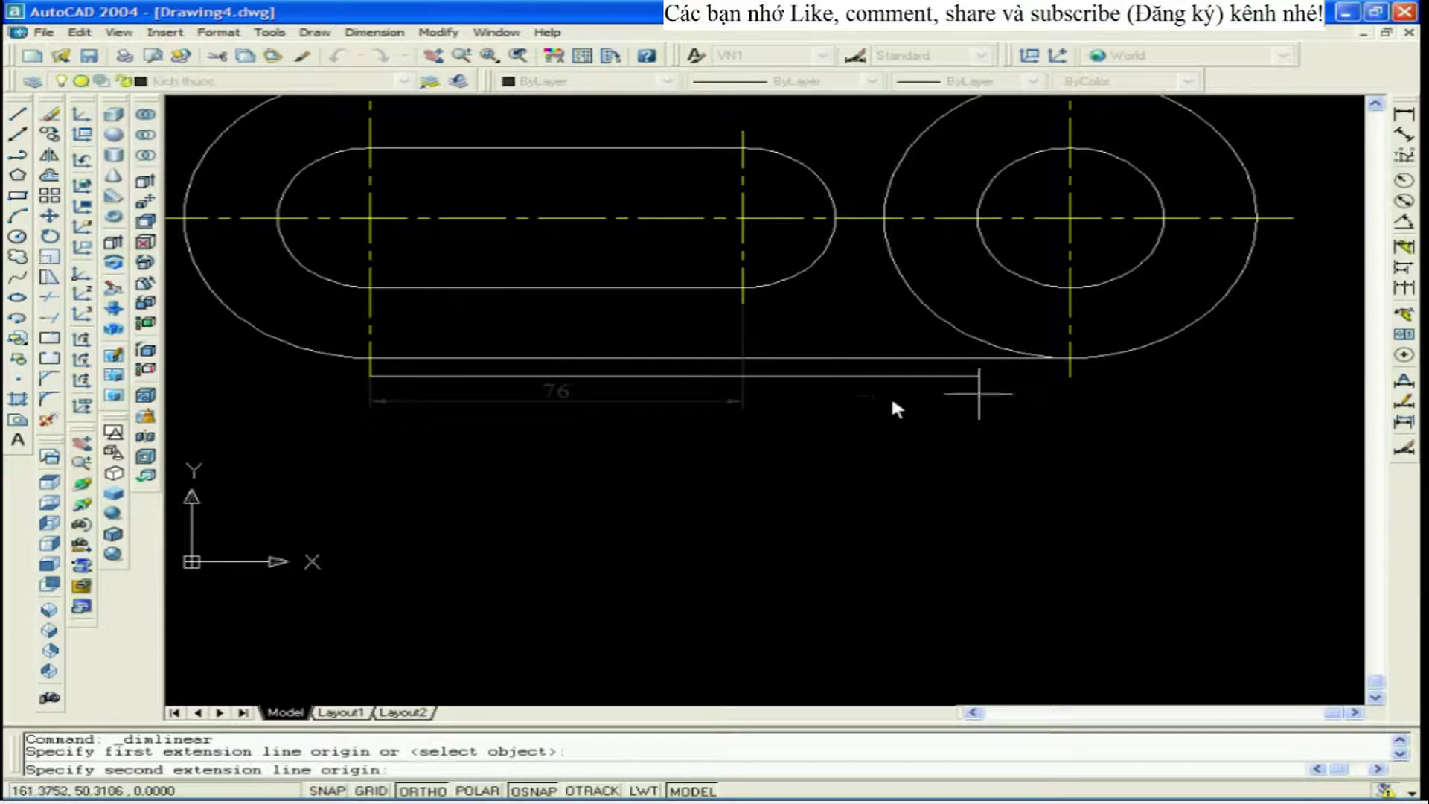
{"action": "left_click", "coordinate": [1069, 376]}
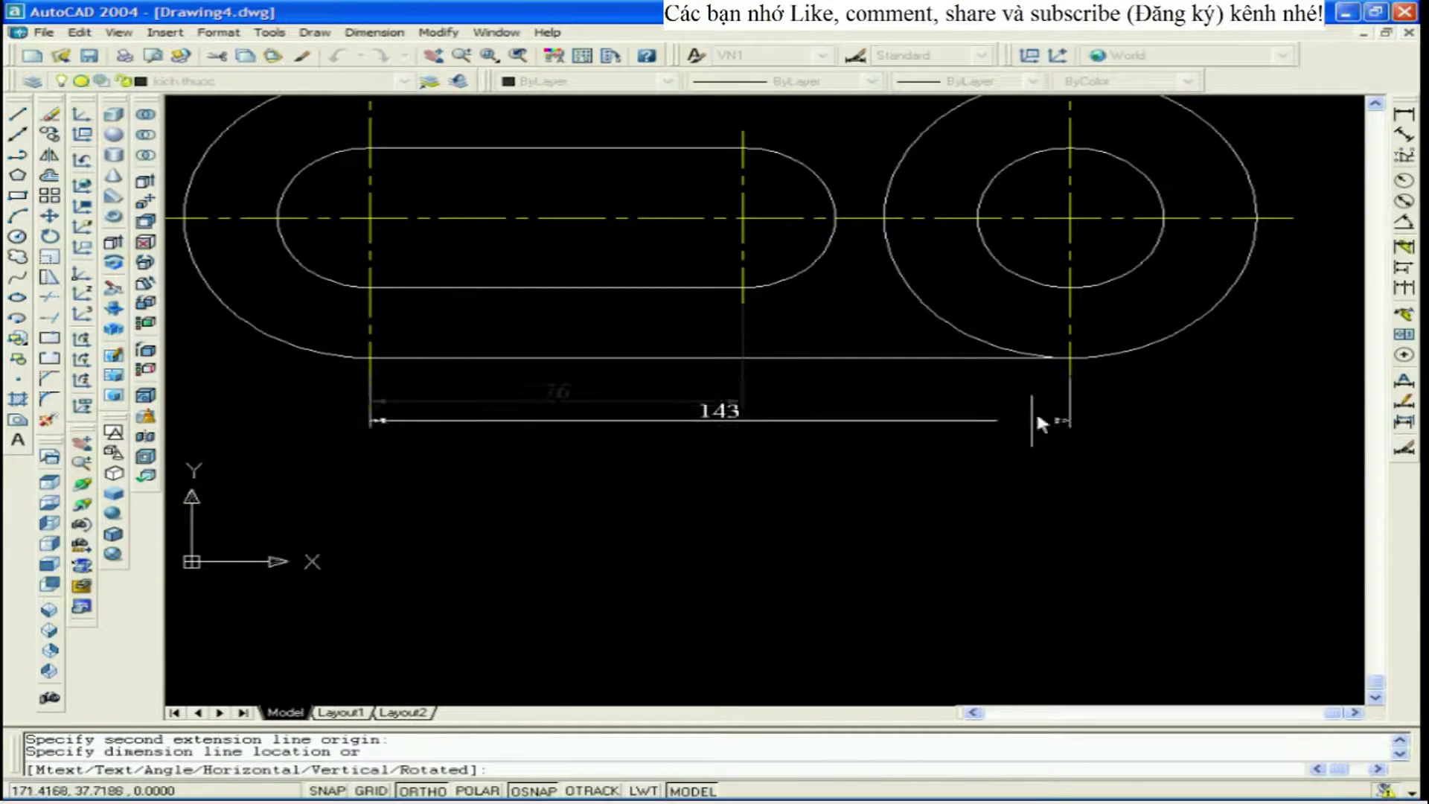
{"action": "left_click", "coordinate": [1012, 447]}
- Add the 38 slot width and 76 overall height dimensions left of the top view
{"action": "middle_click_drag", "start_coordinate": [489, 377], "coordinate": [708, 506]}
{"action": "key", "text": "Return"}
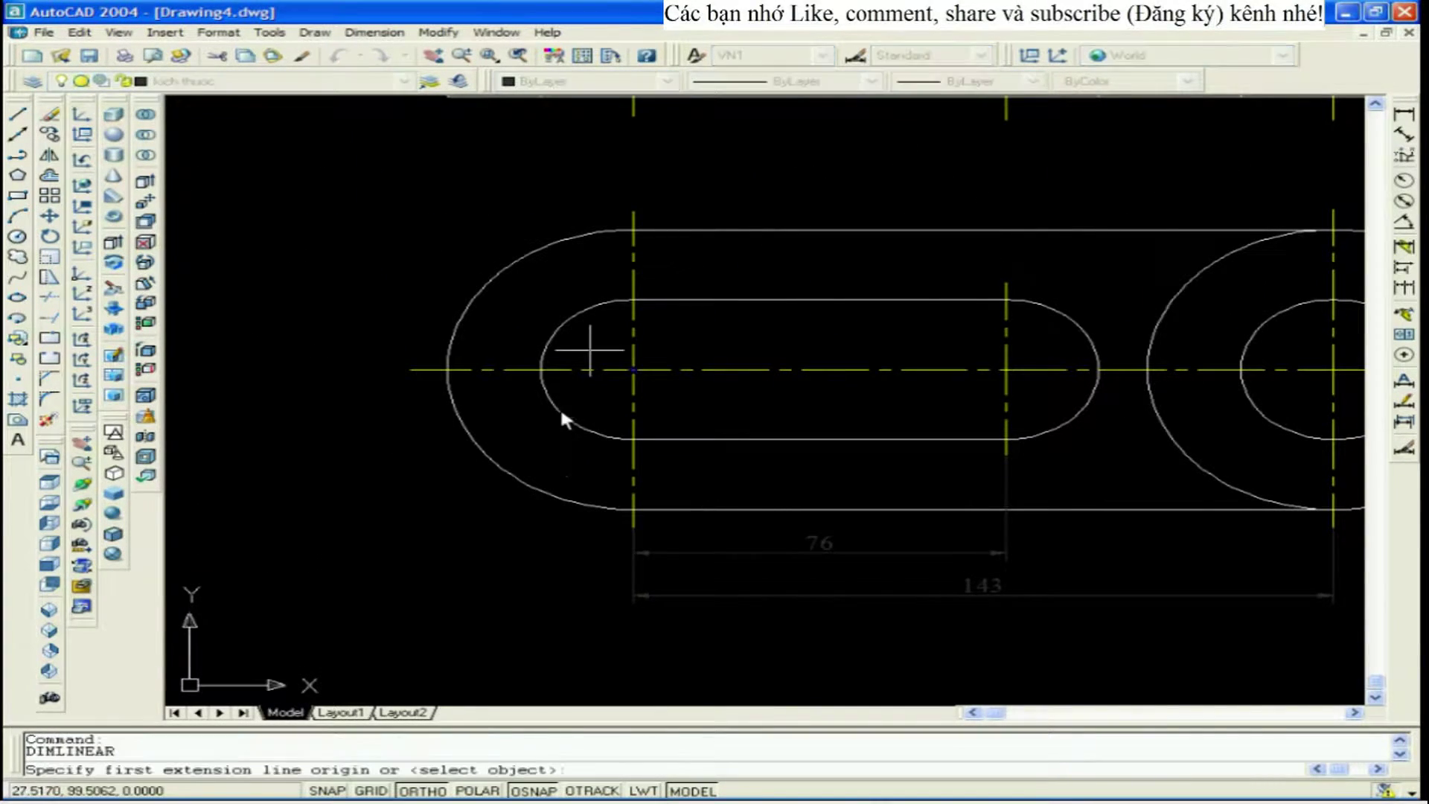
{"action": "left_click", "coordinate": [634, 300]}
{"action": "left_click", "coordinate": [634, 440]}
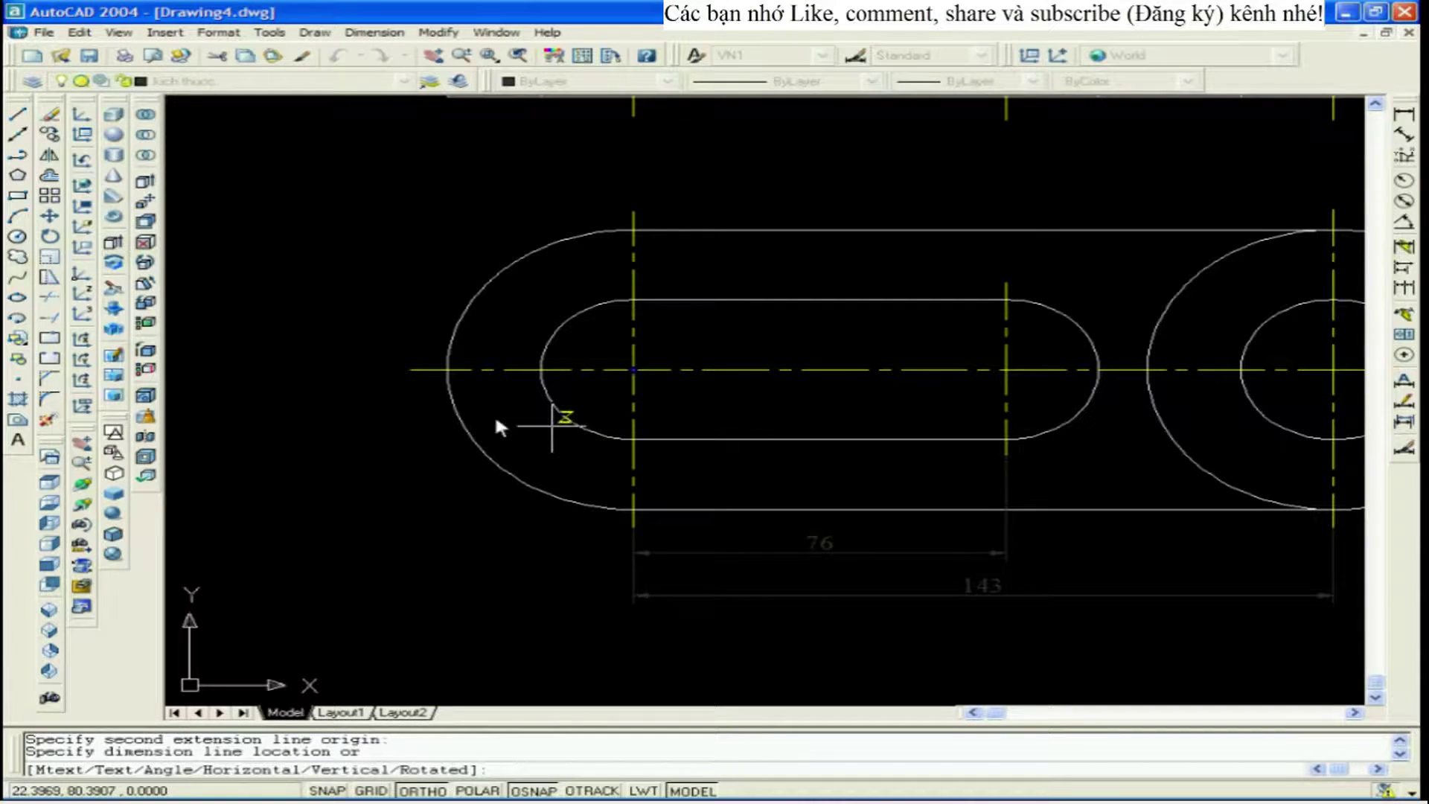
{"action": "left_click", "coordinate": [389, 400]}
{"action": "key", "text": "Return"}
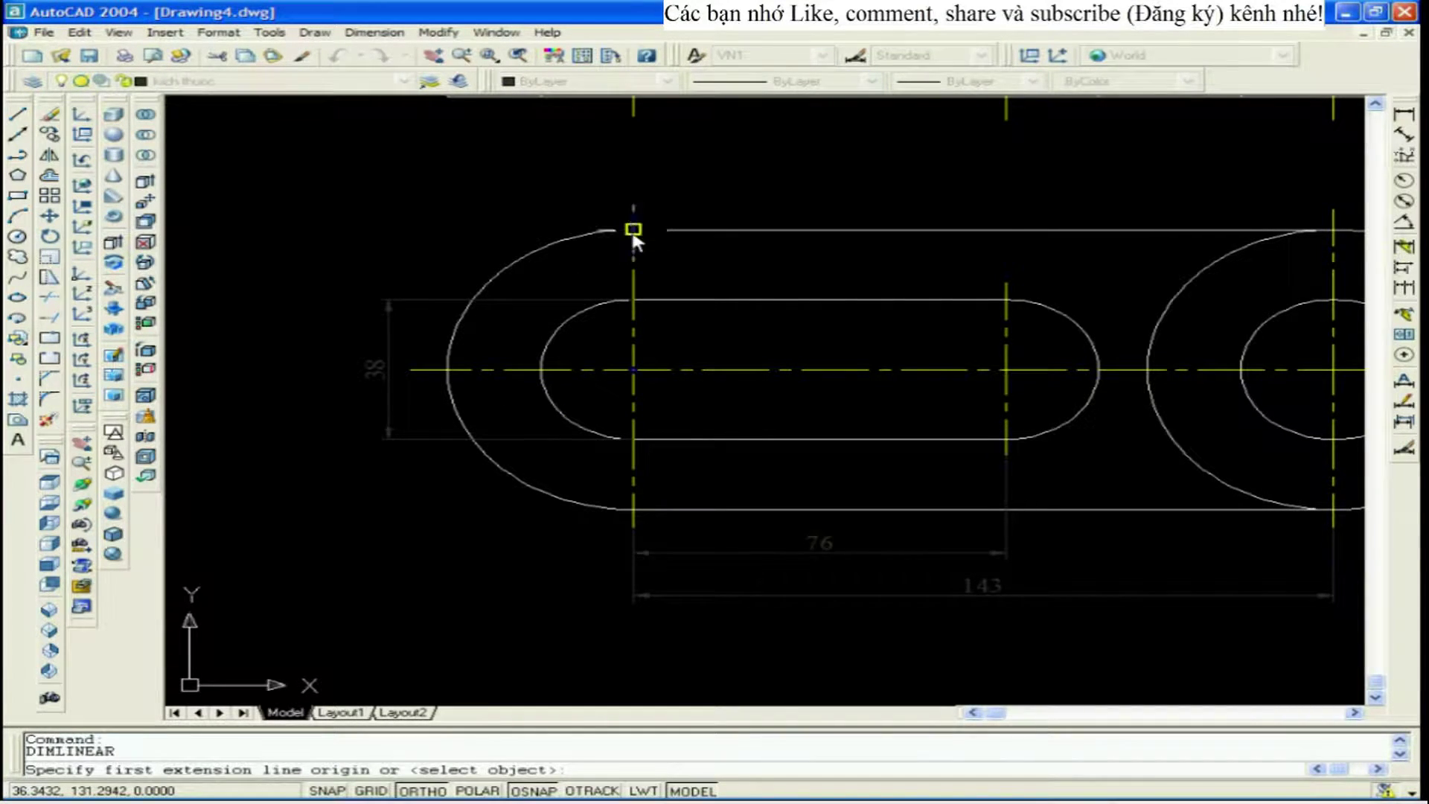
{"action": "left_click", "coordinate": [633, 230]}
{"action": "left_click", "coordinate": [633, 510]}
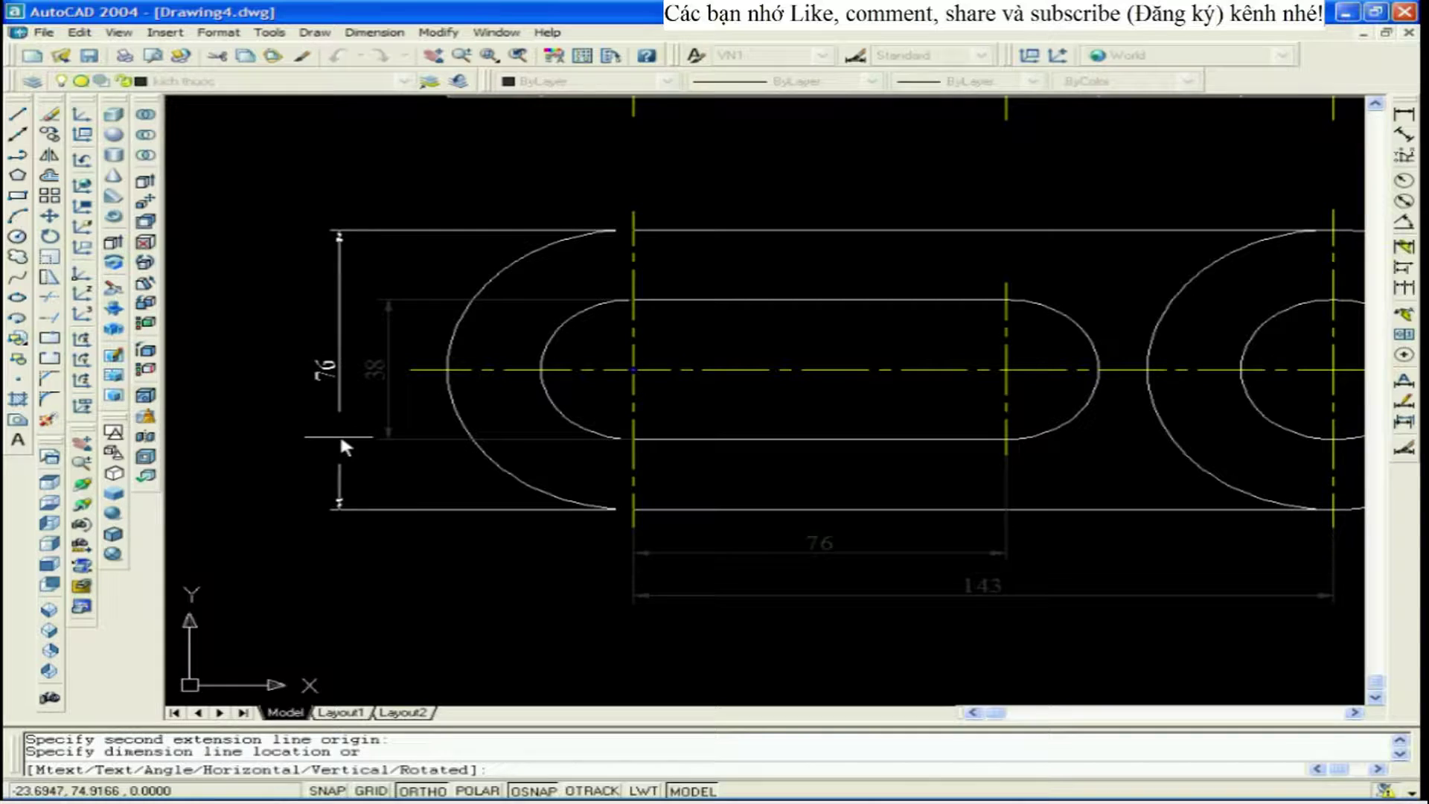
{"action": "left_click", "coordinate": [339, 432]}
- Dimension the section view's left side with a 29 height
{"action": "middle_click_drag", "start_coordinate": [583, 232], "coordinate": [695, 466]}
{"action": "key", "text": "Return"}
{"action": "left_click", "coordinate": [560, 330]}
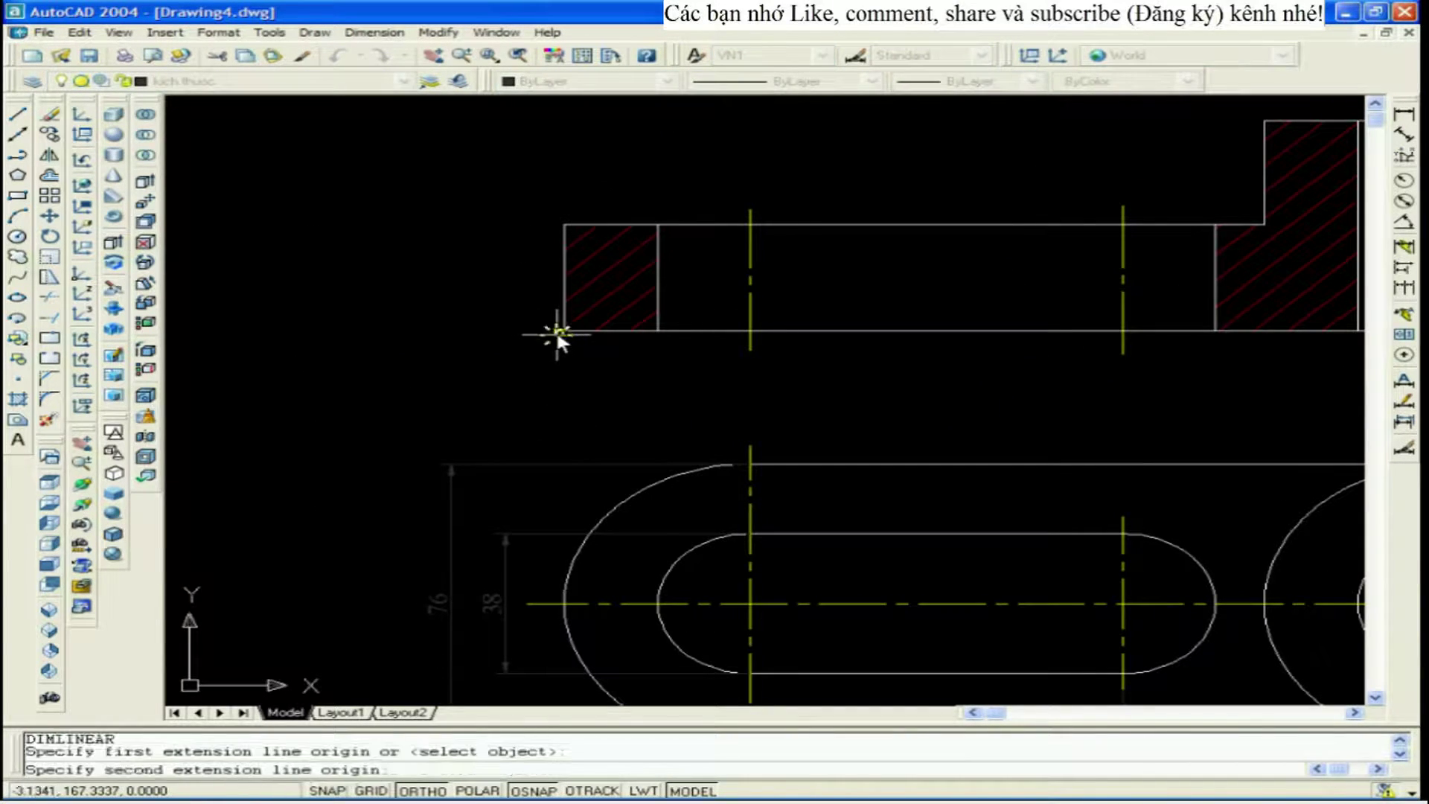
{"action": "left_click", "coordinate": [559, 232]}
{"action": "left_click", "coordinate": [450, 466]}
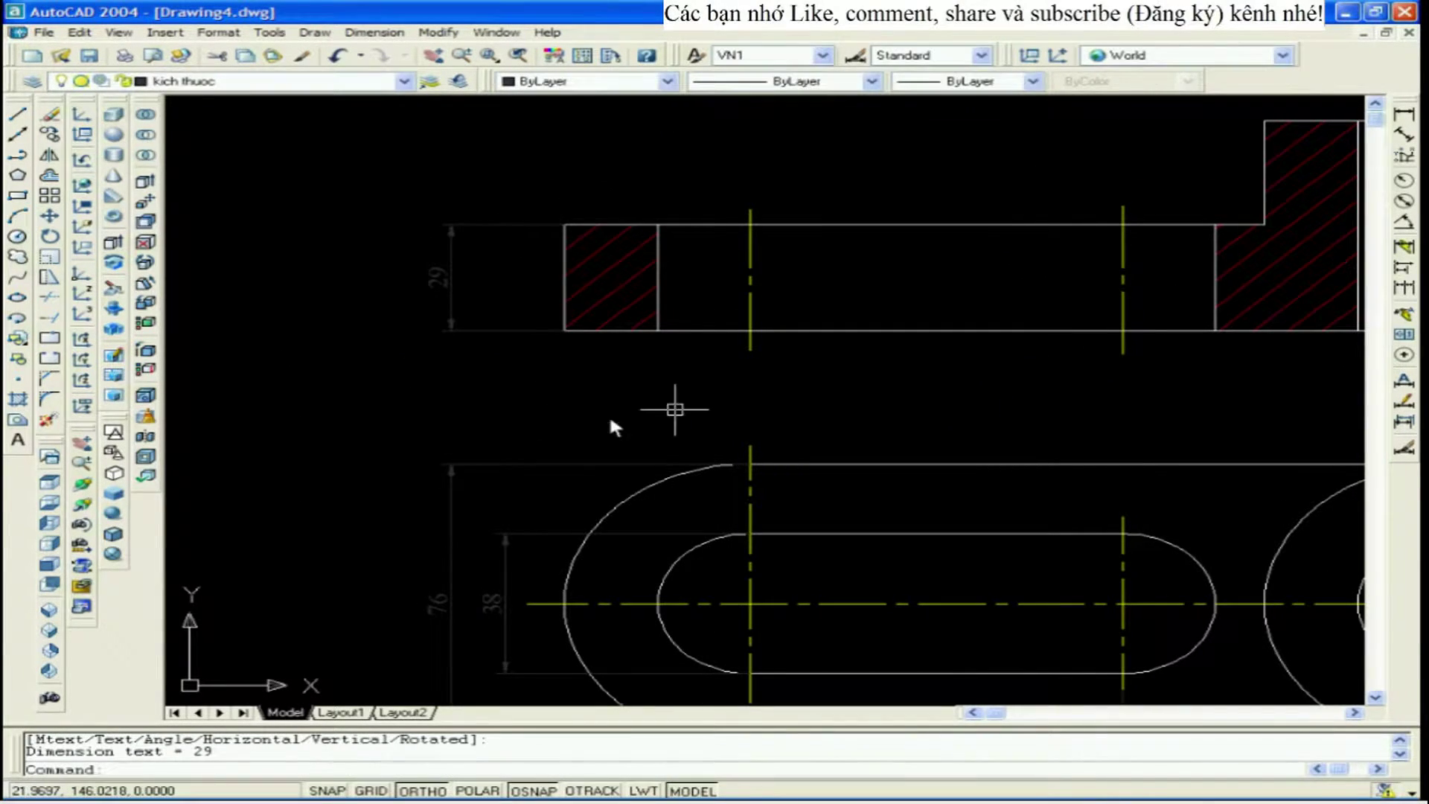
{"action": "middle_click_drag", "start_coordinate": [675, 409], "coordinate": [632, 451]}
{"action": "scroll", "coordinate": [968, 461], "scroll_direction": "down", "scroll_amount": 2}
{"action": "middle_click_drag", "start_coordinate": [981, 451], "coordinate": [607, 310]}
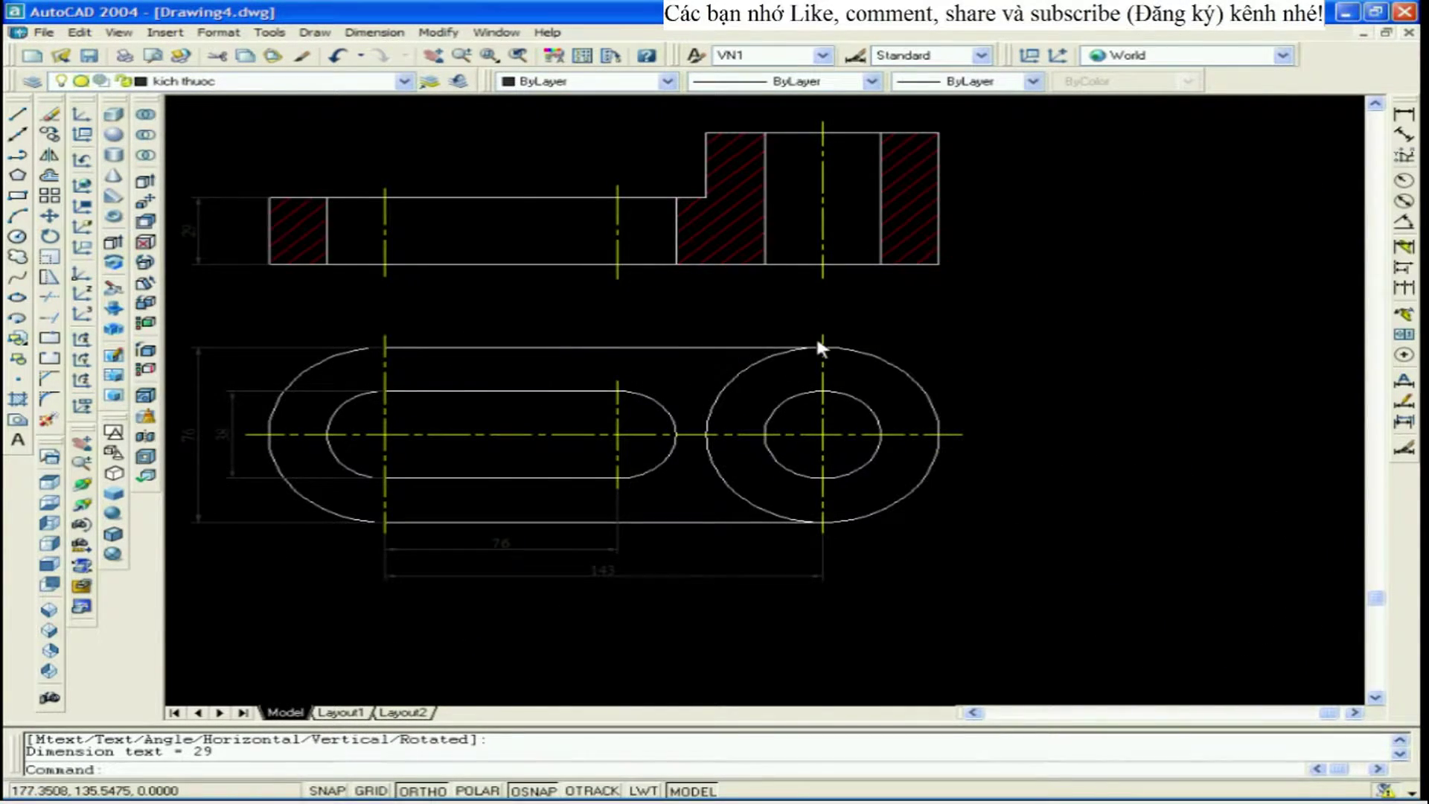
{"action": "scroll", "coordinate": [819, 335], "scroll_direction": "up", "scroll_amount": 1}
{"action": "scroll", "coordinate": [930, 202], "scroll_direction": "up", "scroll_amount": 1}
- Add the boss's 57 height on its right and its 76 width above it
{"action": "key", "text": "Return"}
{"action": "left_click", "coordinate": [944, 170]}
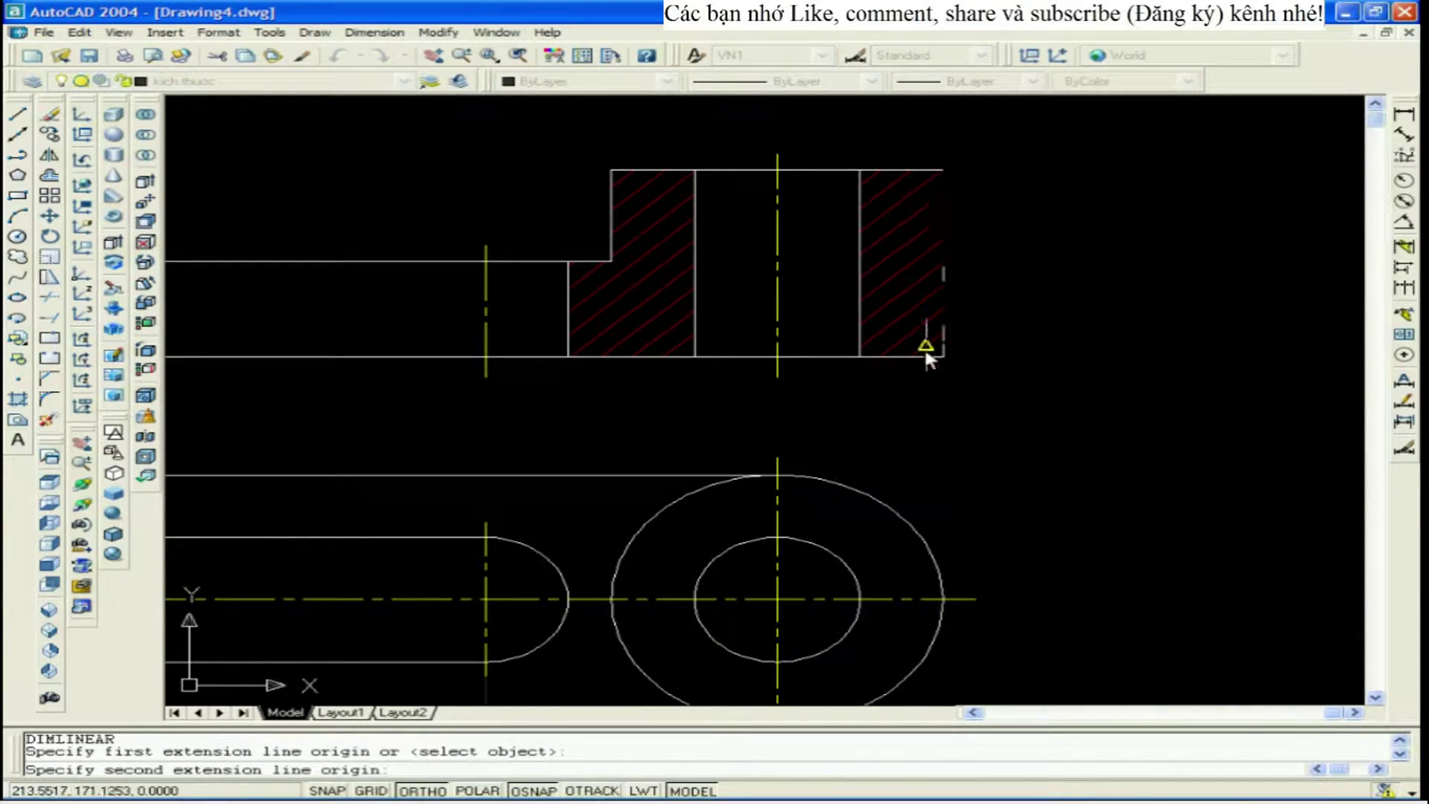
{"action": "left_click", "coordinate": [944, 356]}
{"action": "left_click", "coordinate": [1014, 326]}
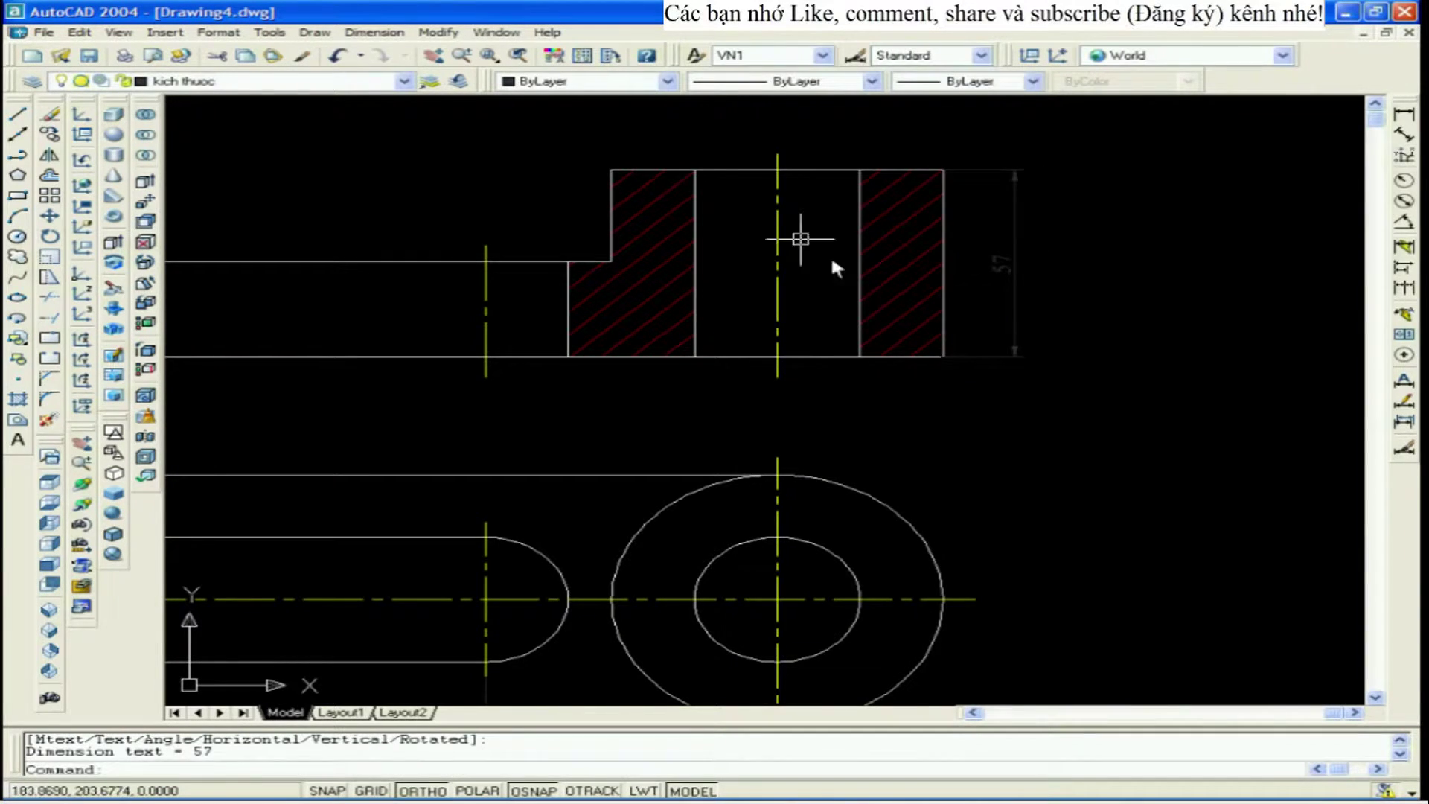
{"action": "middle_click_drag", "start_coordinate": [789, 224], "coordinate": [841, 320]}
{"action": "key", "text": "Return"}
{"action": "left_click", "coordinate": [678, 277]}
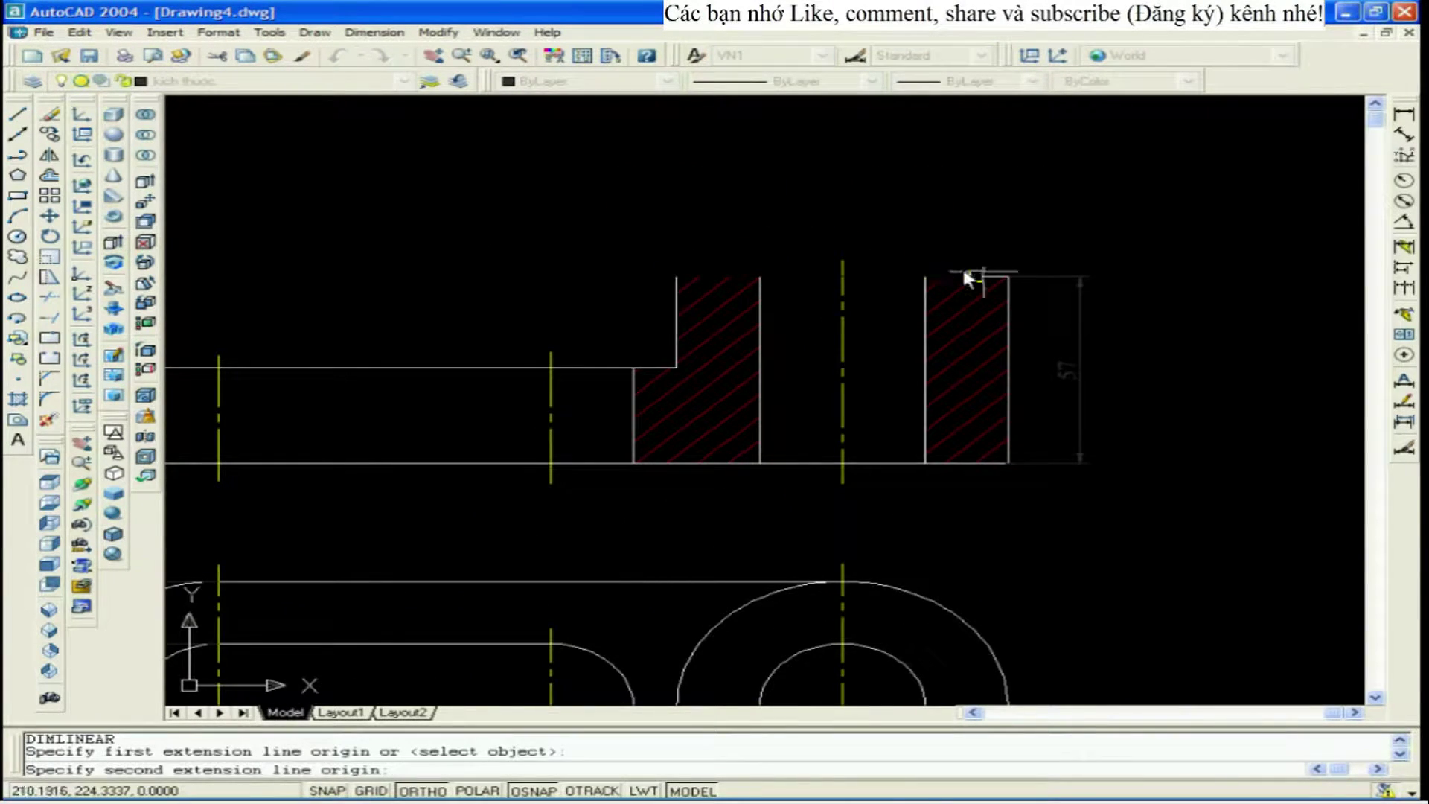
{"action": "left_click", "coordinate": [1007, 277]}
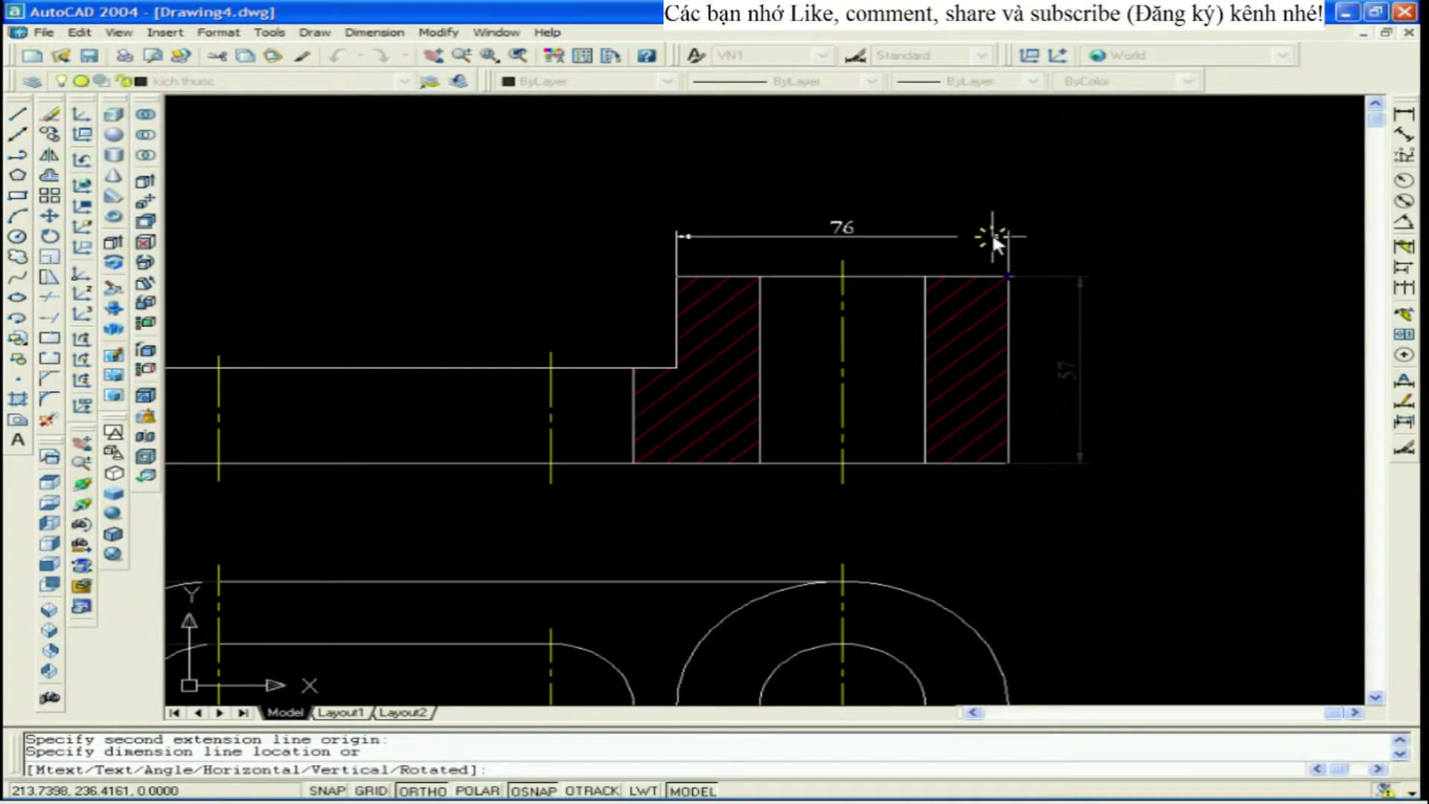
{"action": "left_click", "coordinate": [992, 235]}
{"action": "mouse_move", "coordinate": [1003, 515]}
{"action": "middle_mouse_down"}
{"action": "mouse_move", "coordinate": [930, 266]}
{"action": "mouse_move", "coordinate": [972, 370]}
{"action": "middle_mouse_up"}
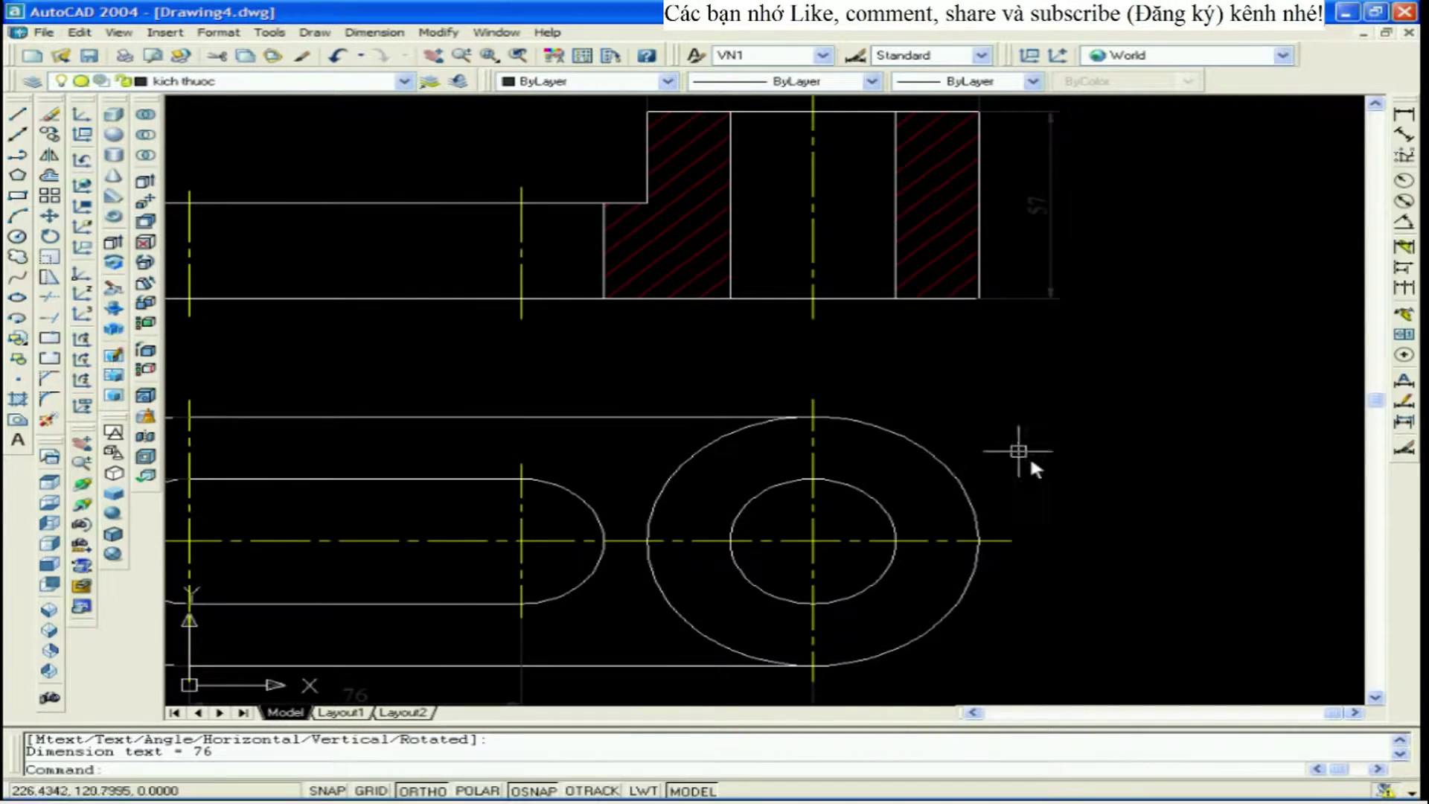
{"action": "middle_click_drag", "start_coordinate": [1030, 454], "coordinate": [1005, 387]}
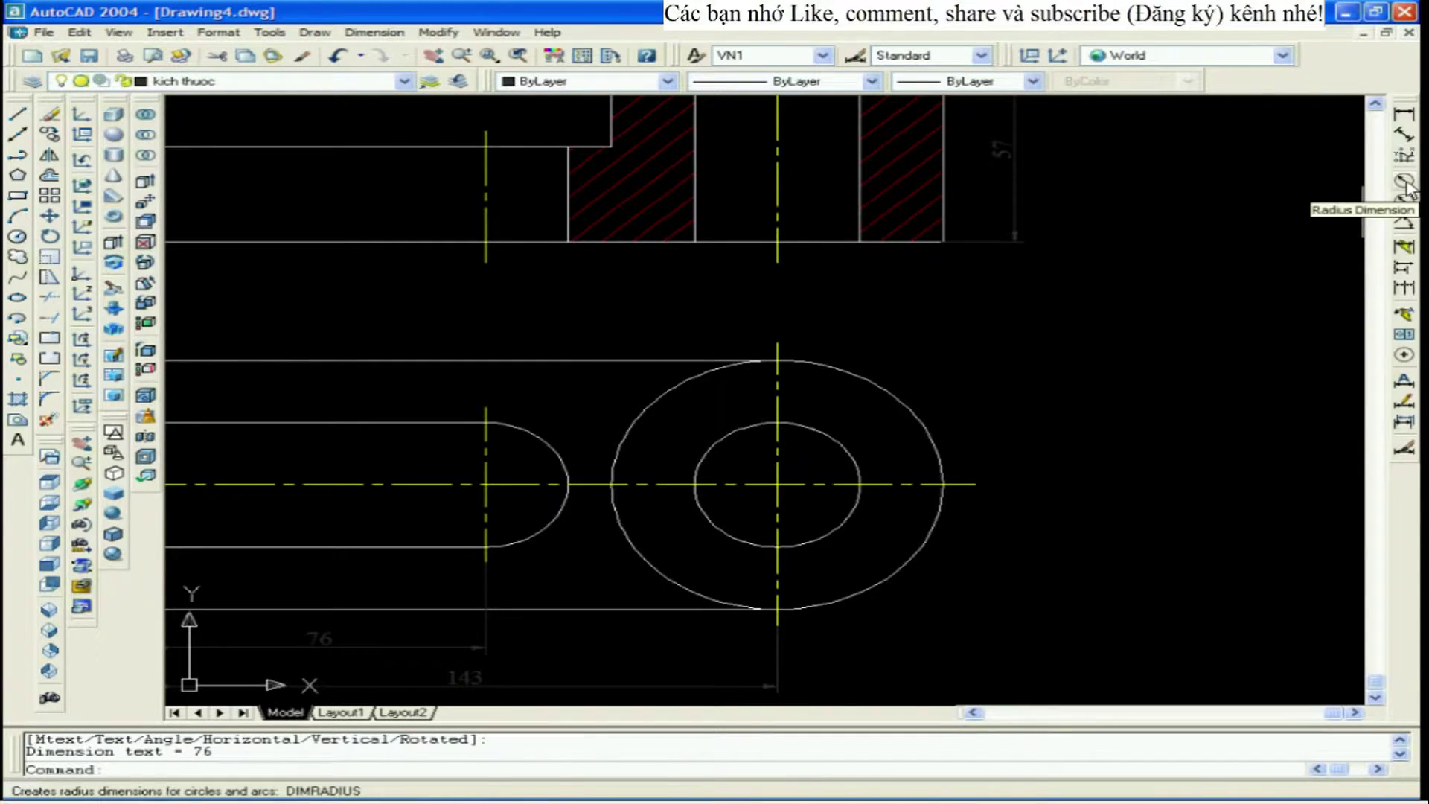
{"action": "type", "text": "tr"}
- Trim the big circle's inner left arc between the two horizontal lines, leaving a rounded end
{"action": "key", "text": "Return"}
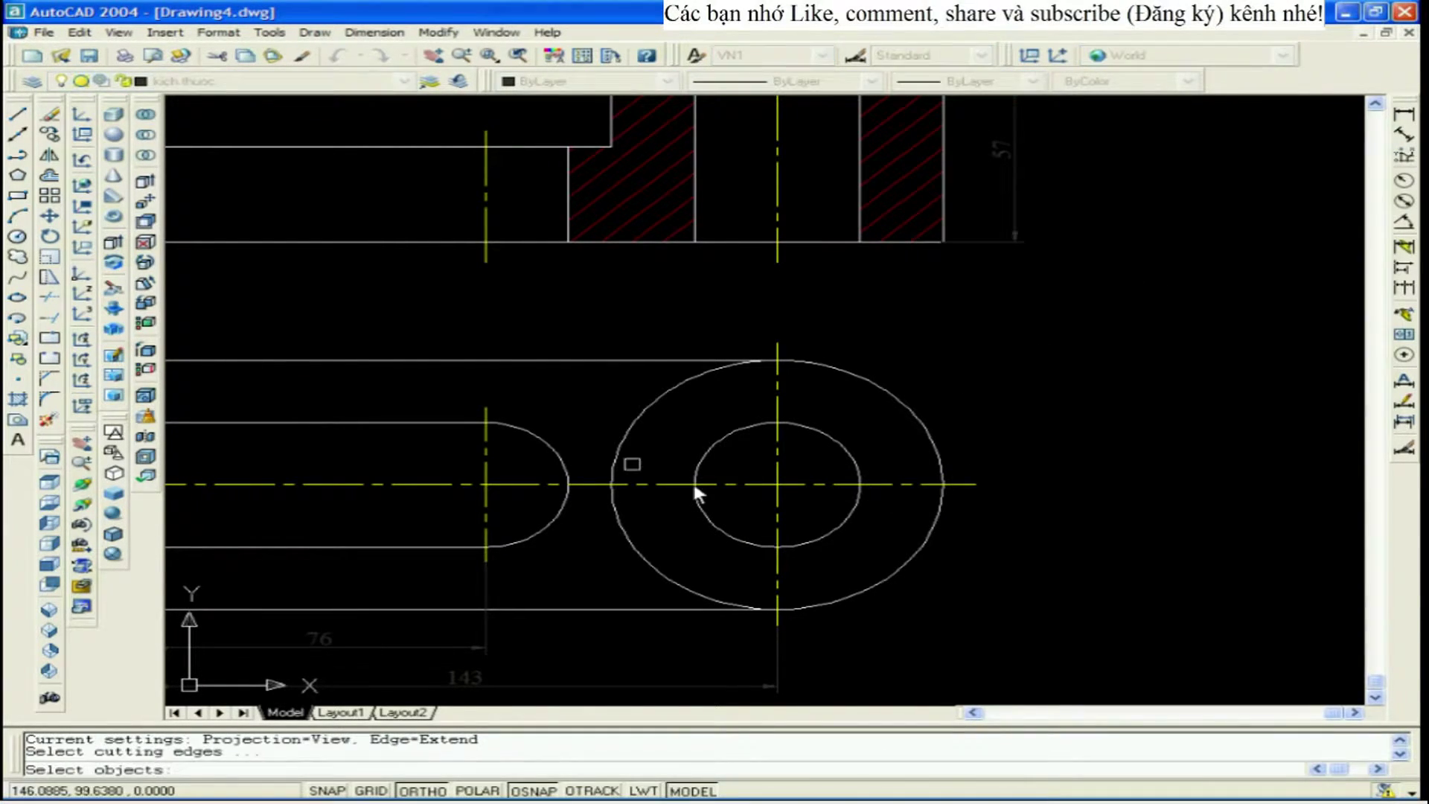
{"action": "left_click", "coordinate": [615, 360]}
{"action": "left_click", "coordinate": [589, 608]}
{"action": "key", "text": "Return"}
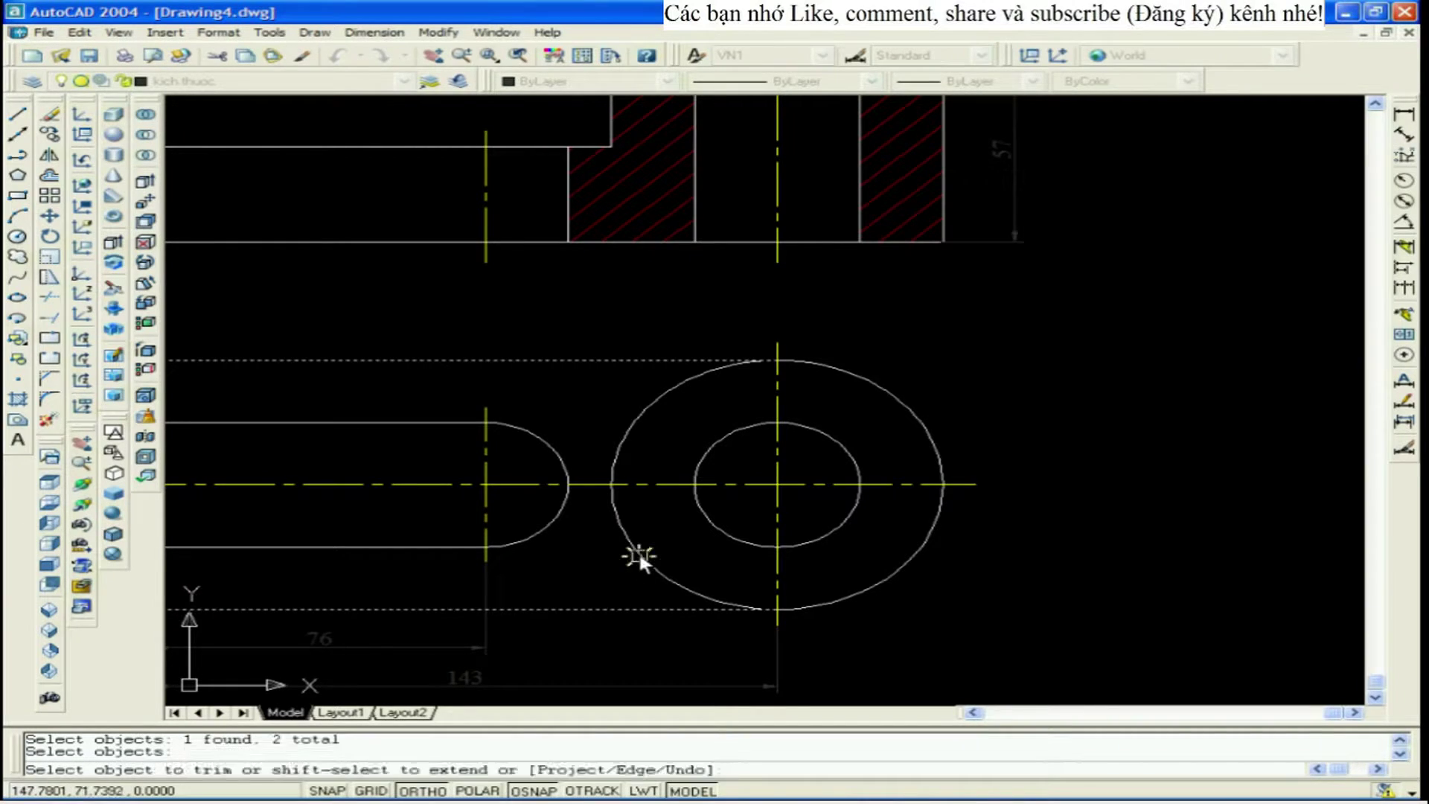
{"action": "left_click", "coordinate": [638, 551]}
{"action": "key", "text": "Return"}
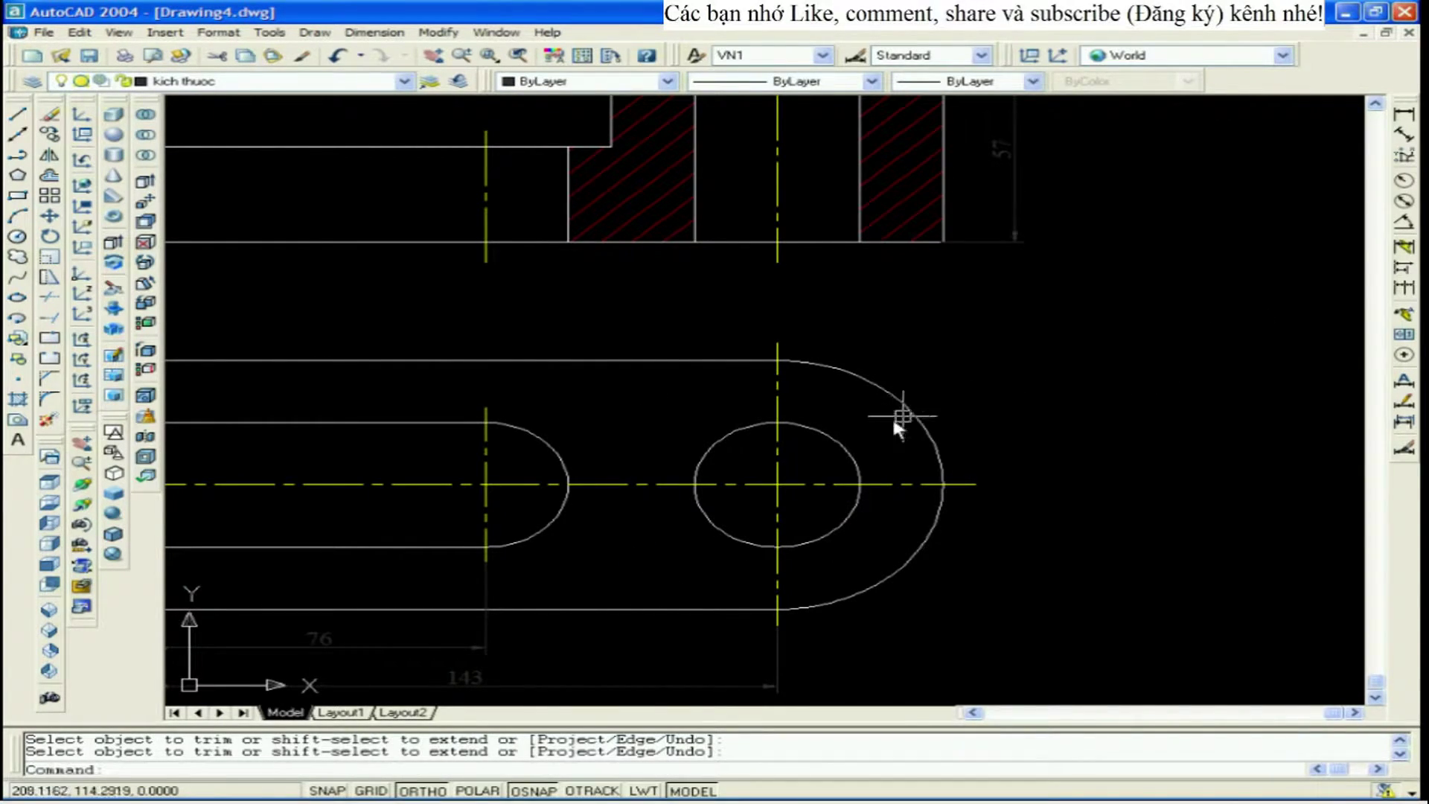
- Add a Ø38 diameter dimension to the small right hole in the top view
{"action": "scroll", "coordinate": [901, 413], "scroll_direction": "down", "scroll_amount": 2}
{"action": "scroll", "coordinate": [1051, 414], "scroll_direction": "up", "scroll_amount": 2}
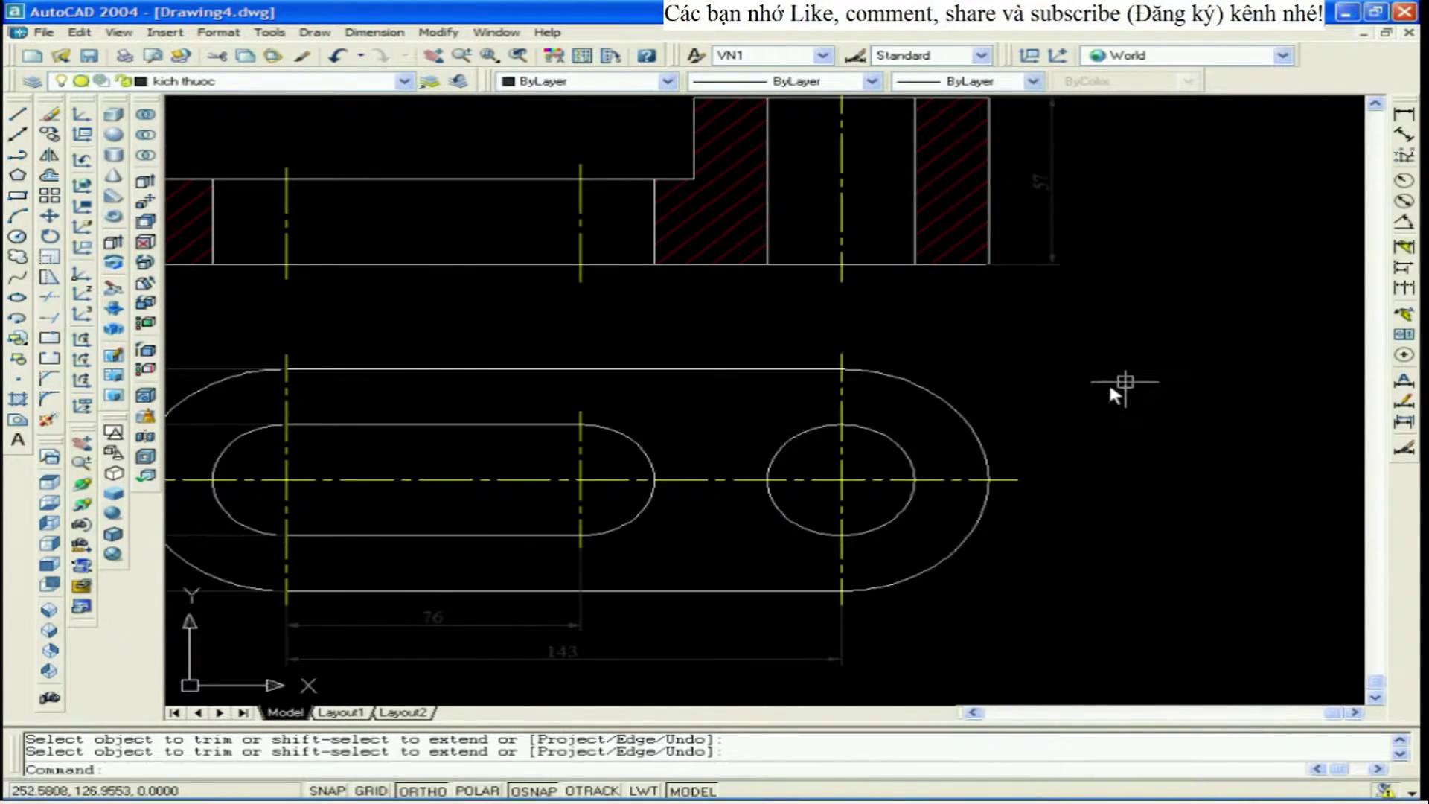
{"action": "left_click", "coordinate": [1404, 200]}
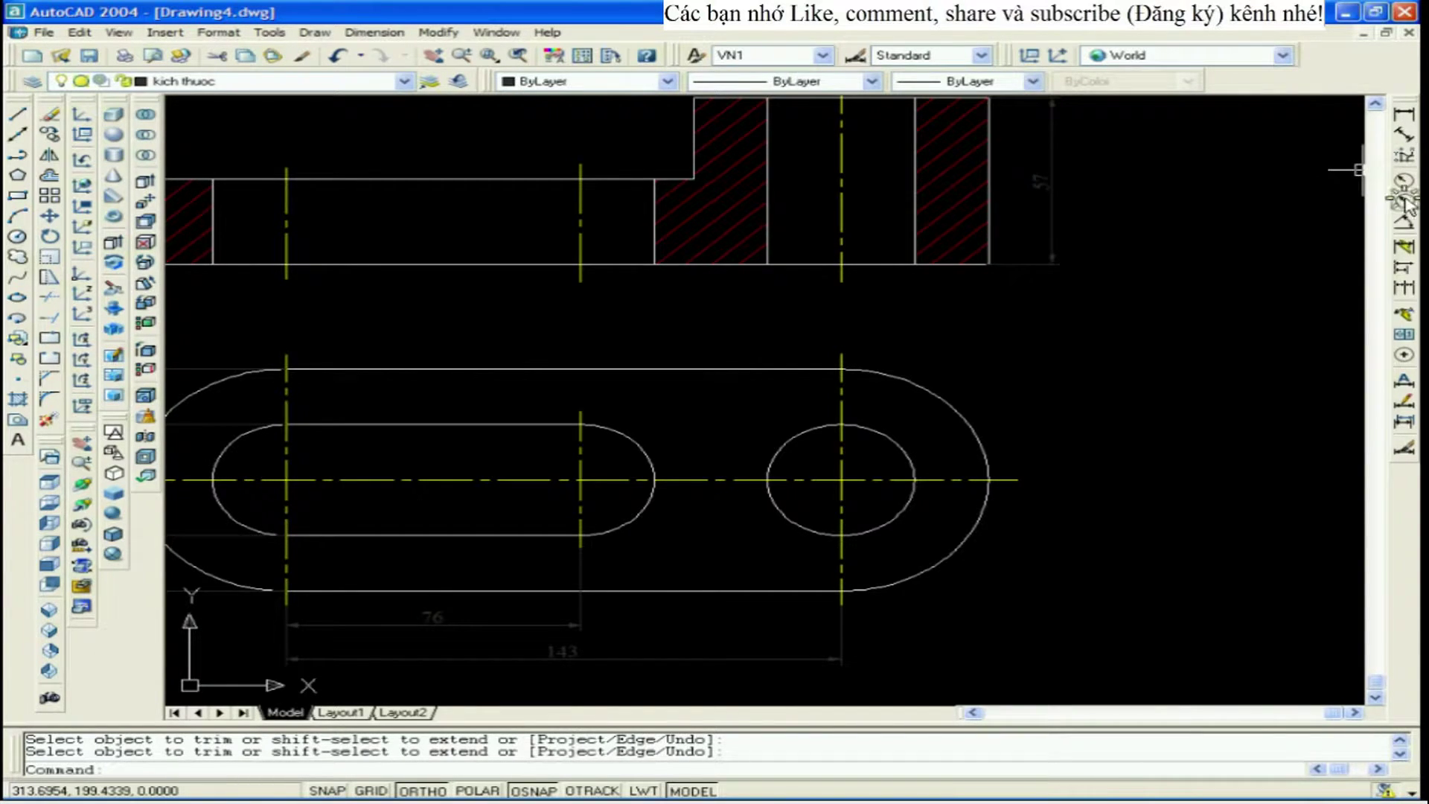
{"action": "left_click", "coordinate": [904, 510]}
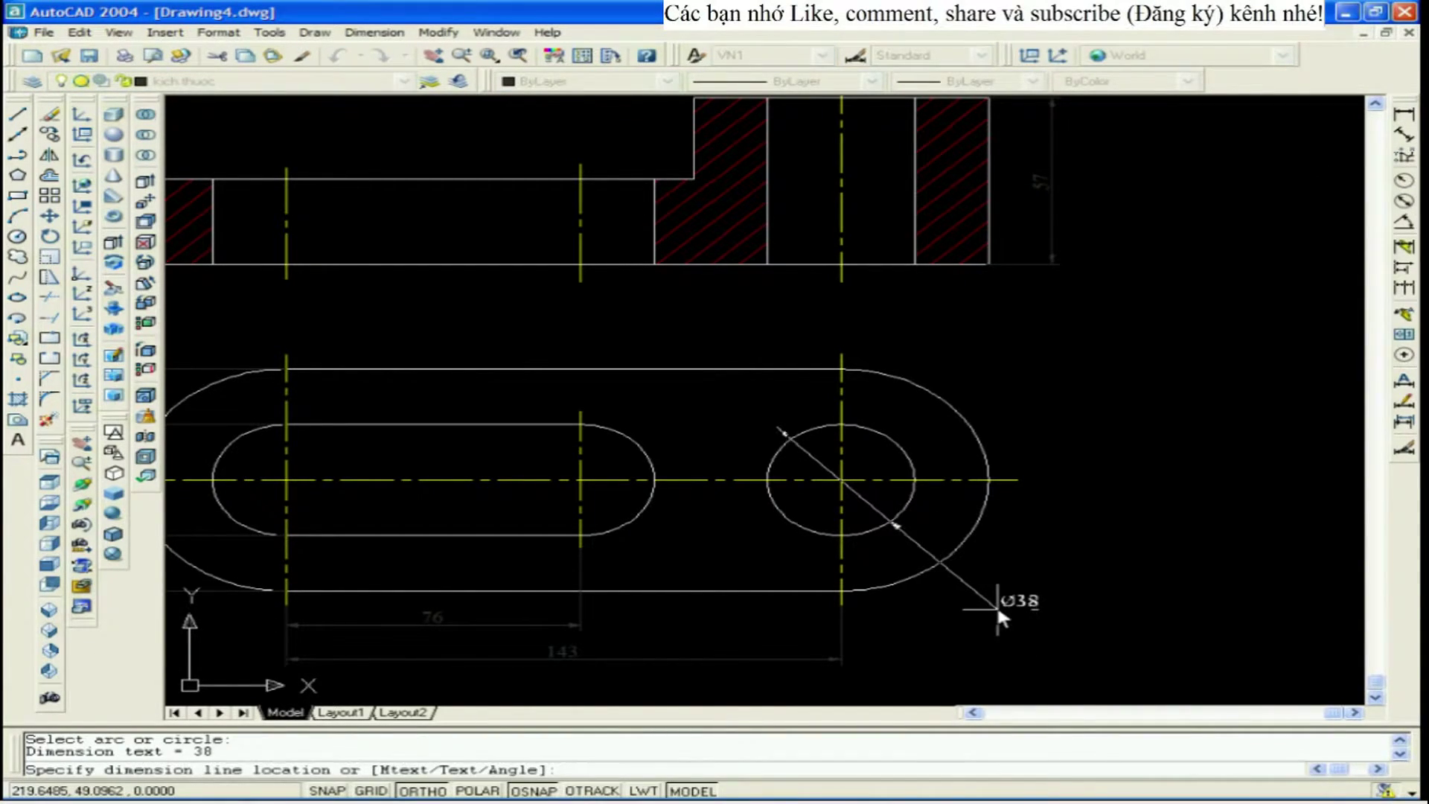
{"action": "left_click", "coordinate": [1017, 598]}
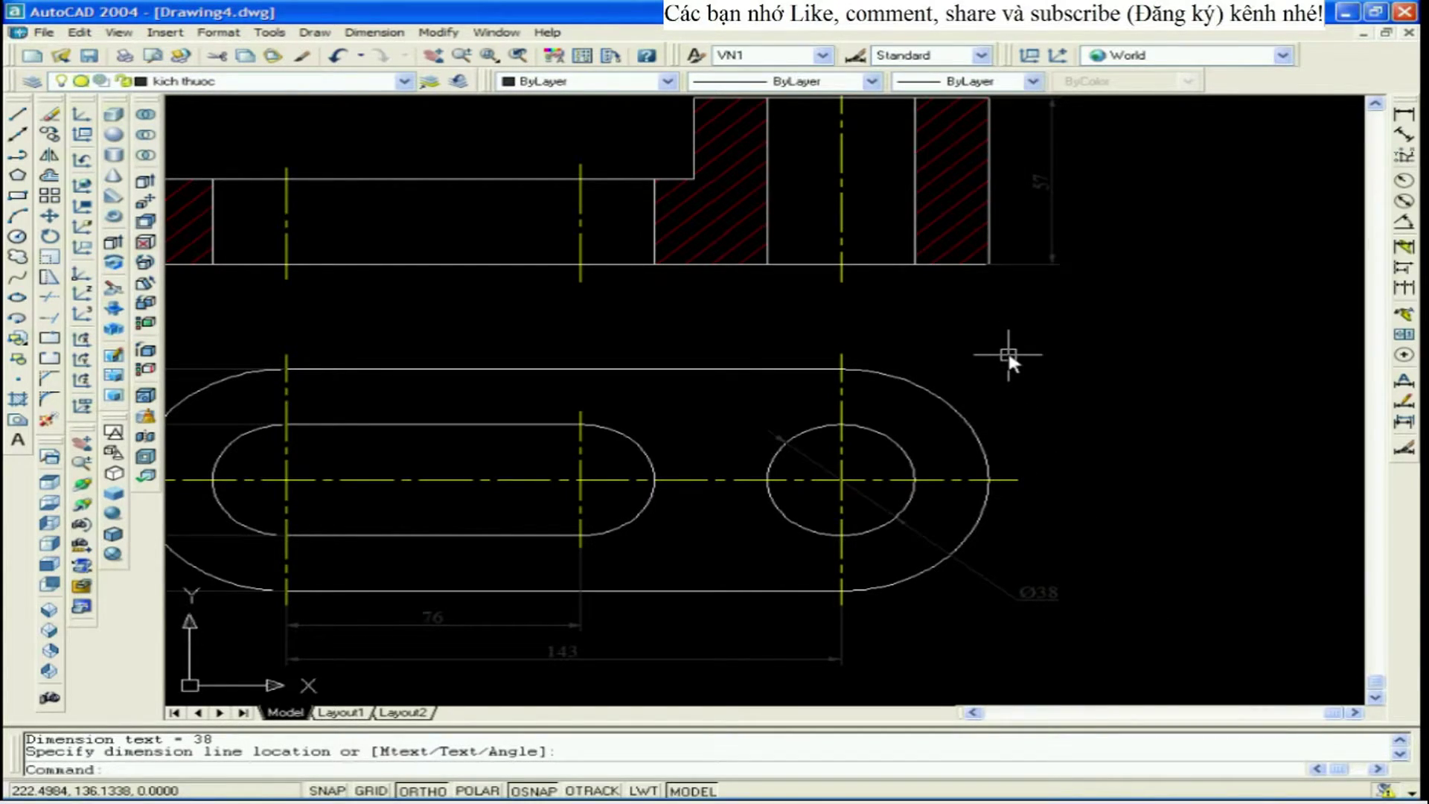
{"action": "middle_click_drag", "start_coordinate": [1048, 314], "coordinate": [1072, 404]}
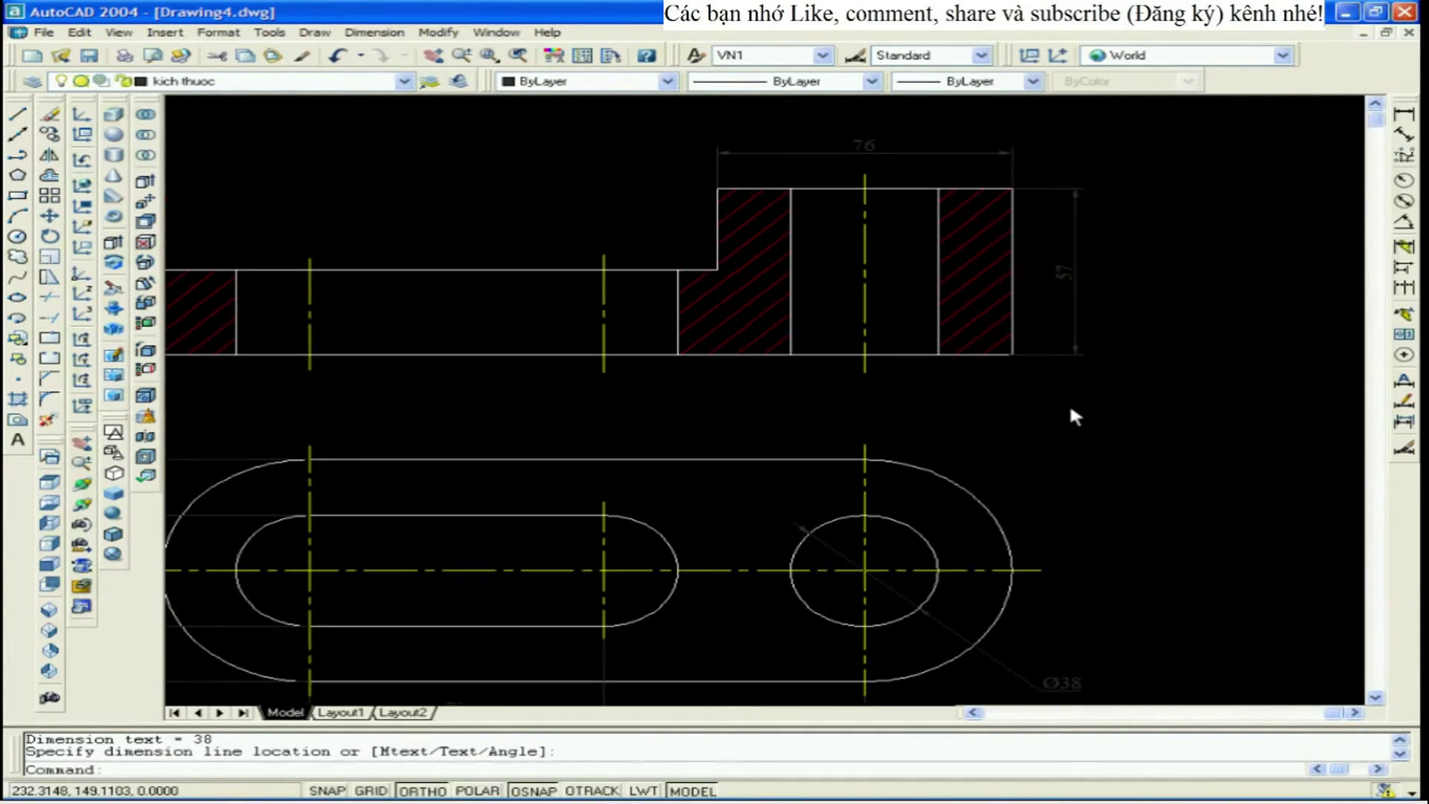
{"action": "type", "text": "ed"}
{"action": "key", "text": "Return"}
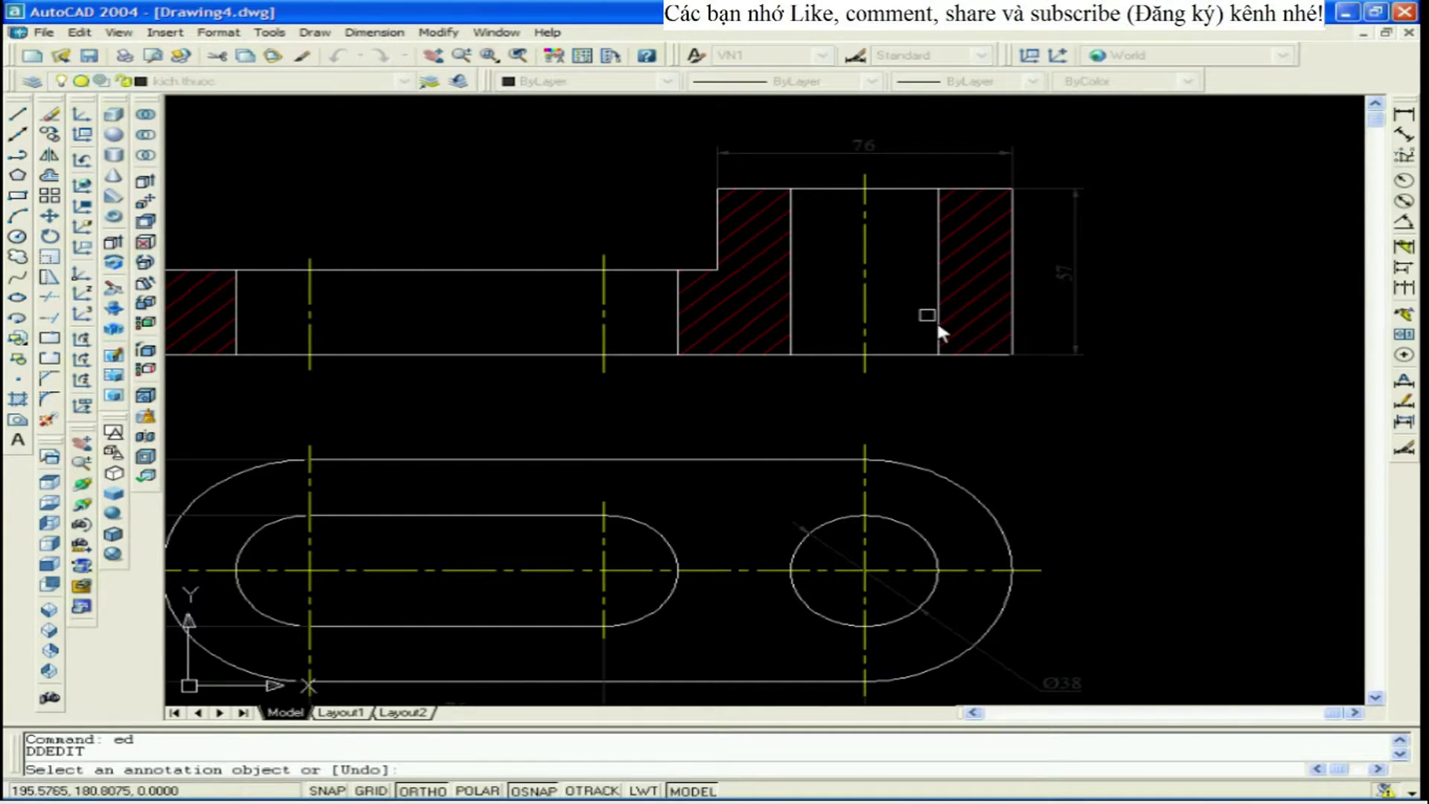
- Prefix the section view's 76 boss dimension with %%C so it reads Ø76
{"action": "left_click", "coordinate": [867, 151]}
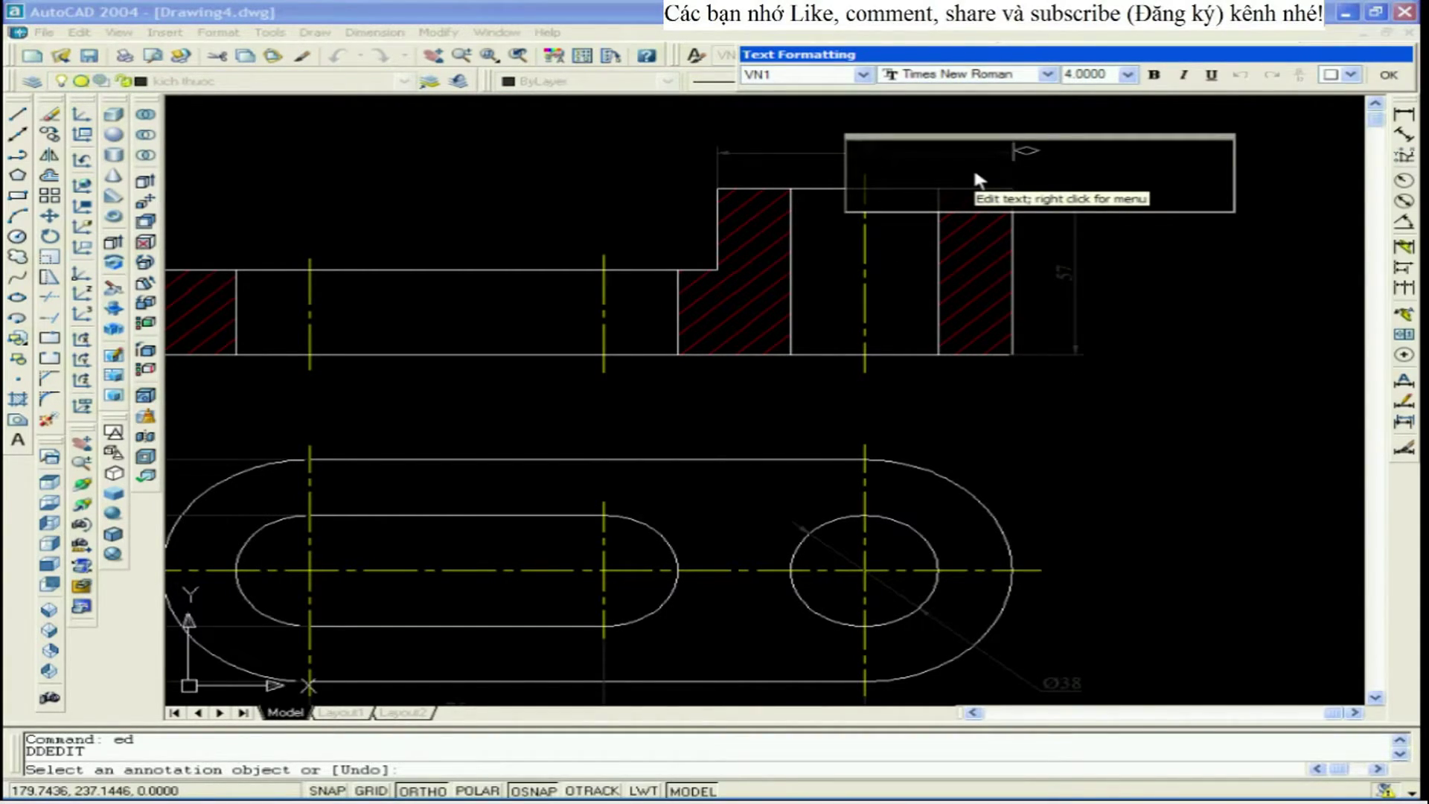
{"action": "type", "text": "%%C"}
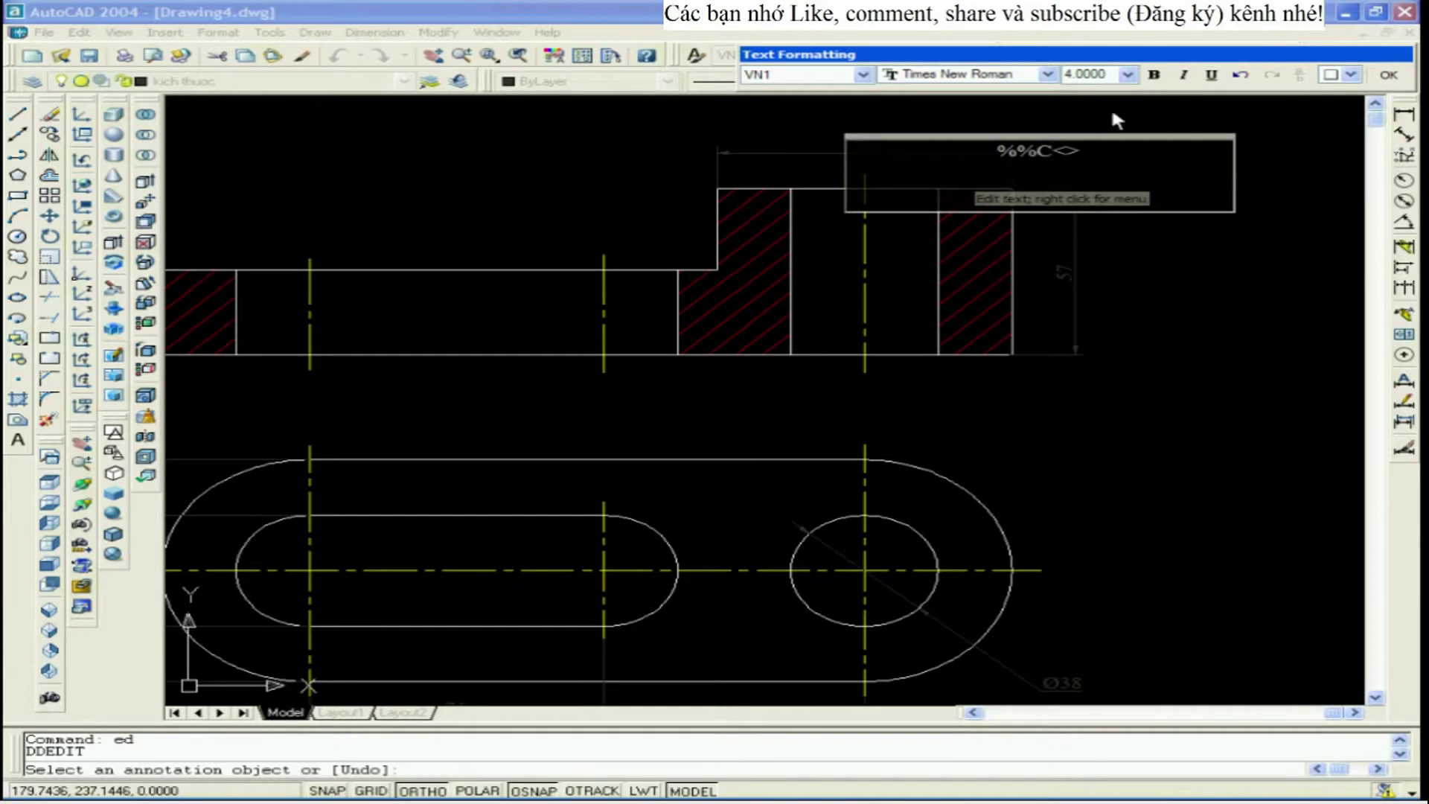
{"action": "left_click", "coordinate": [1389, 75]}
{"action": "scroll", "coordinate": [1088, 297], "scroll_direction": "down", "scroll_amount": 2}
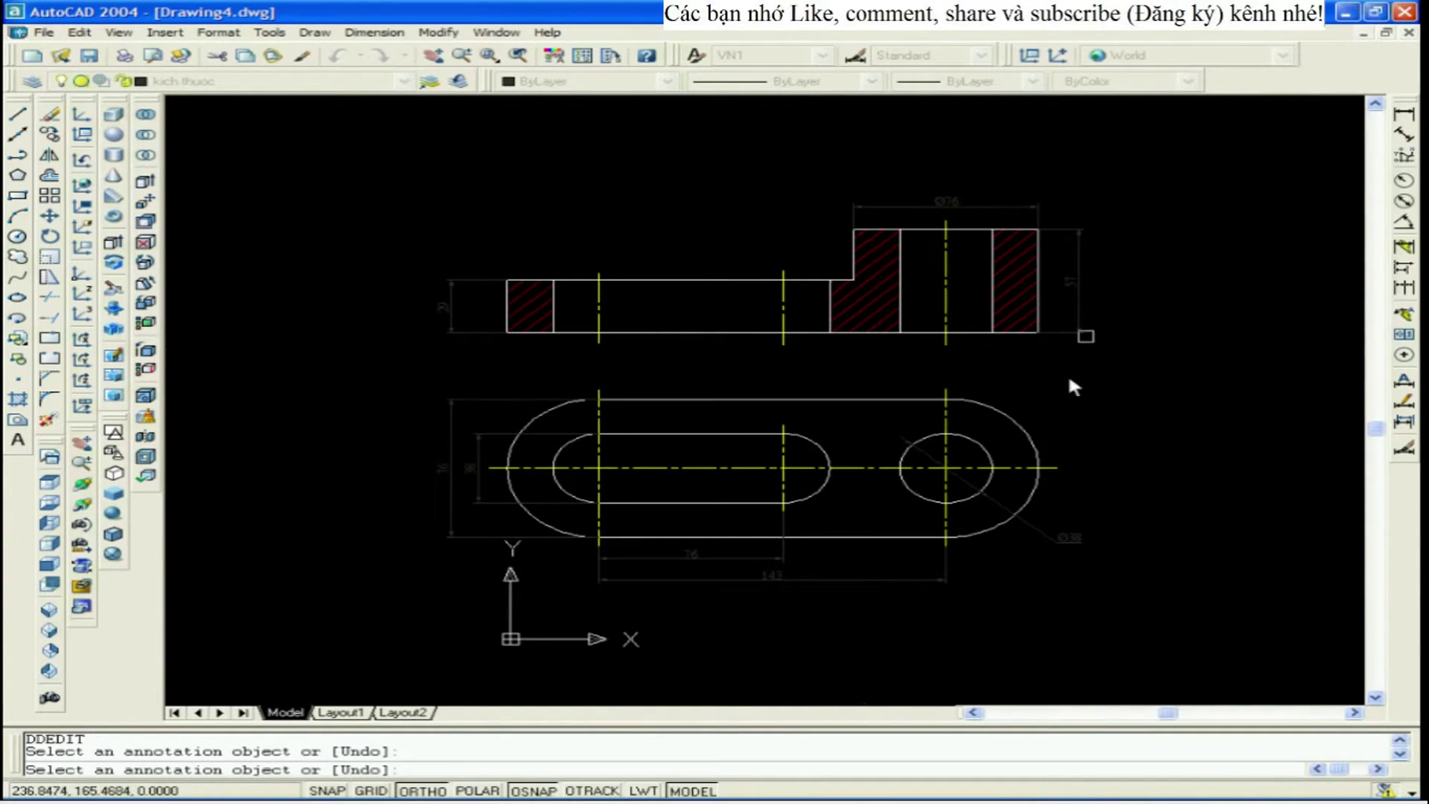
{"action": "scroll", "coordinate": [1011, 449], "scroll_direction": "up", "scroll_amount": 1}
{"action": "scroll", "coordinate": [1084, 339], "scroll_direction": "up", "scroll_amount": 1}
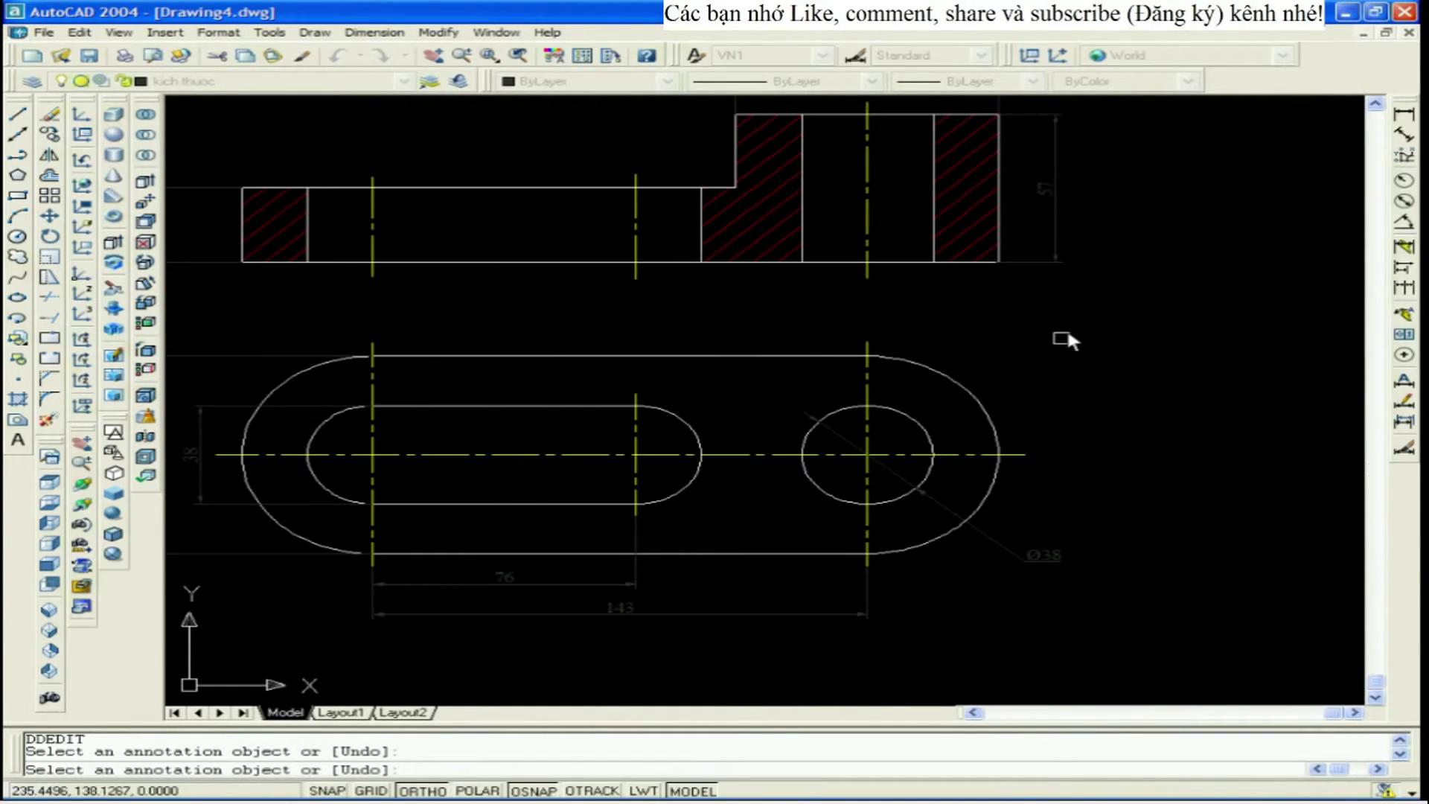
{"action": "scroll", "coordinate": [1069, 349], "scroll_direction": "down", "scroll_amount": 1}
{"action": "scroll", "coordinate": [997, 409], "scroll_direction": "up", "scroll_amount": 1}
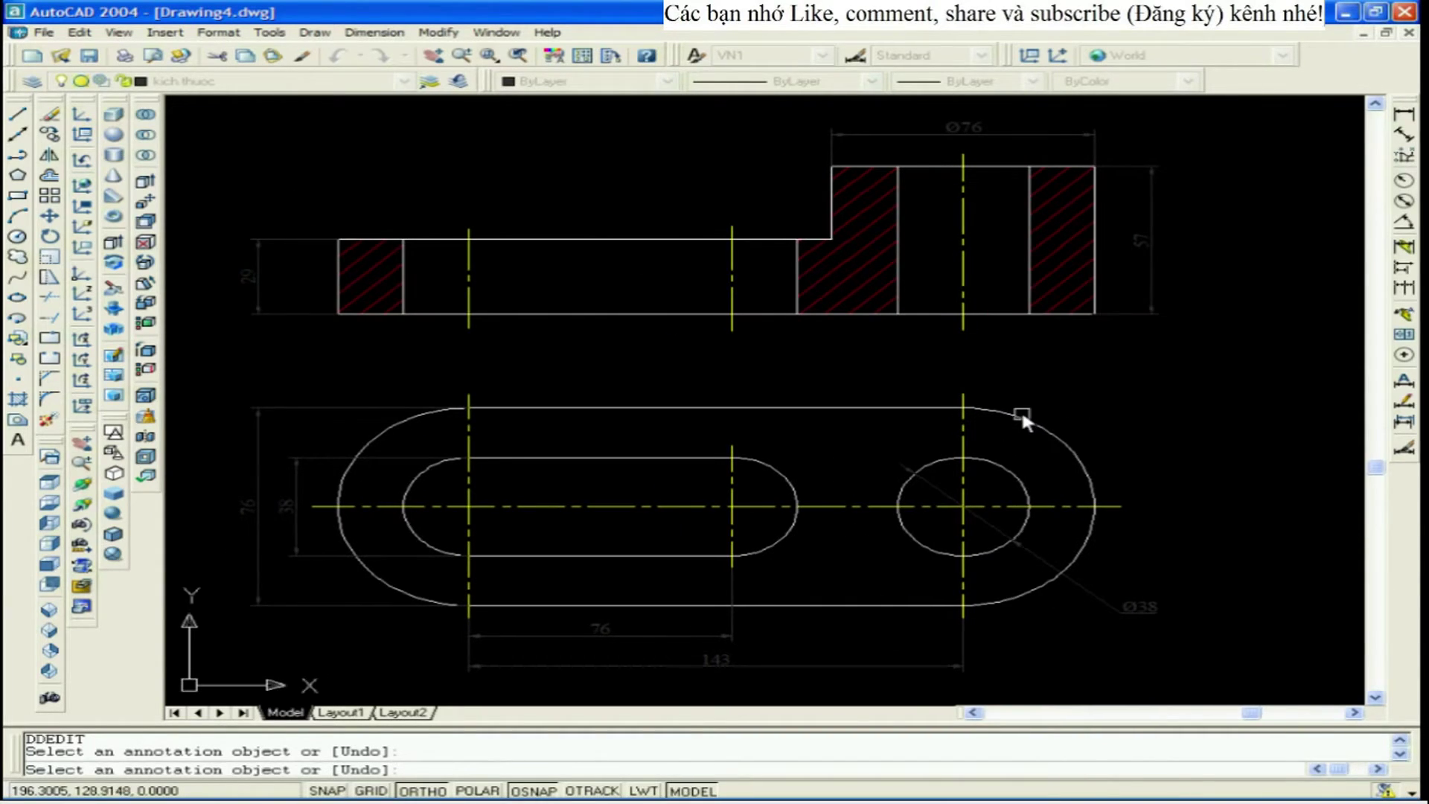
{"action": "key", "text": "Return"}
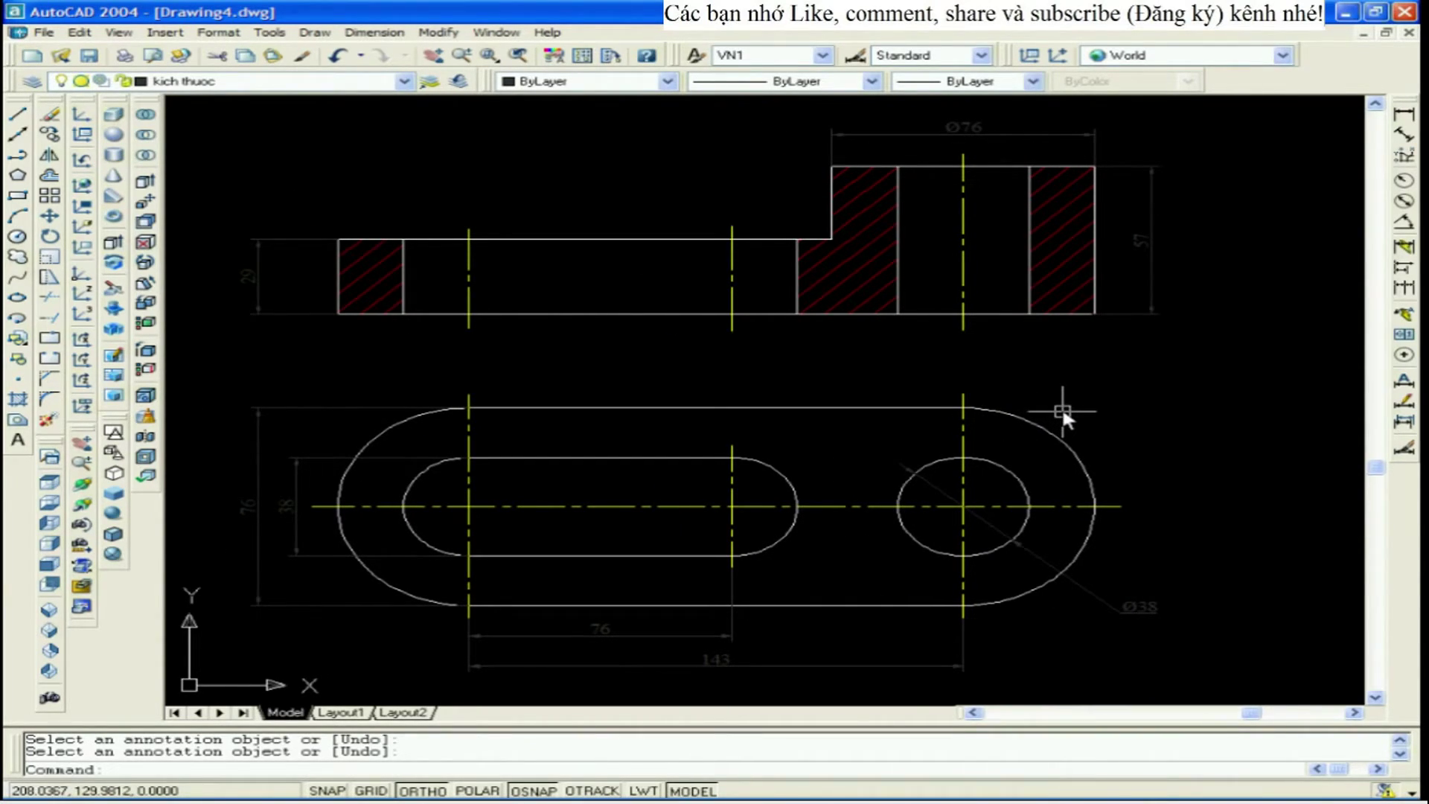